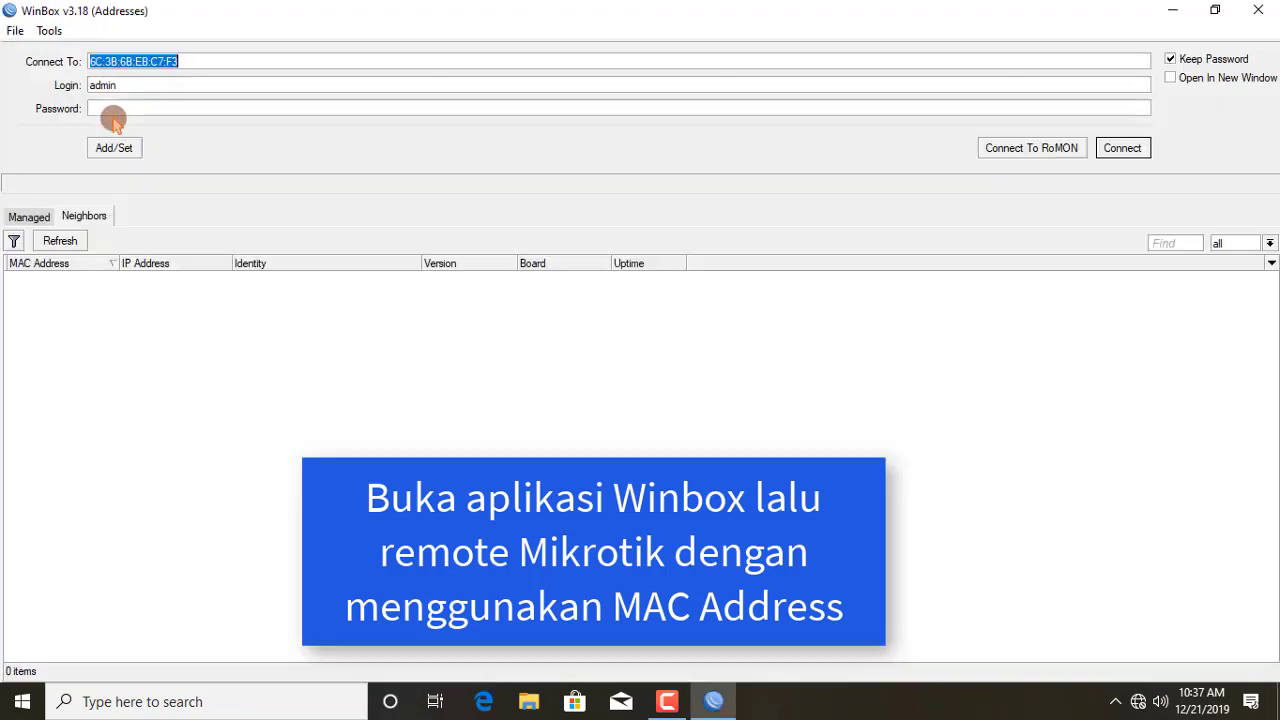
Step: Refresh the neighbours, select the RB951Ui-2HnD router by its MAC address, and connect
left_click(88, 214)
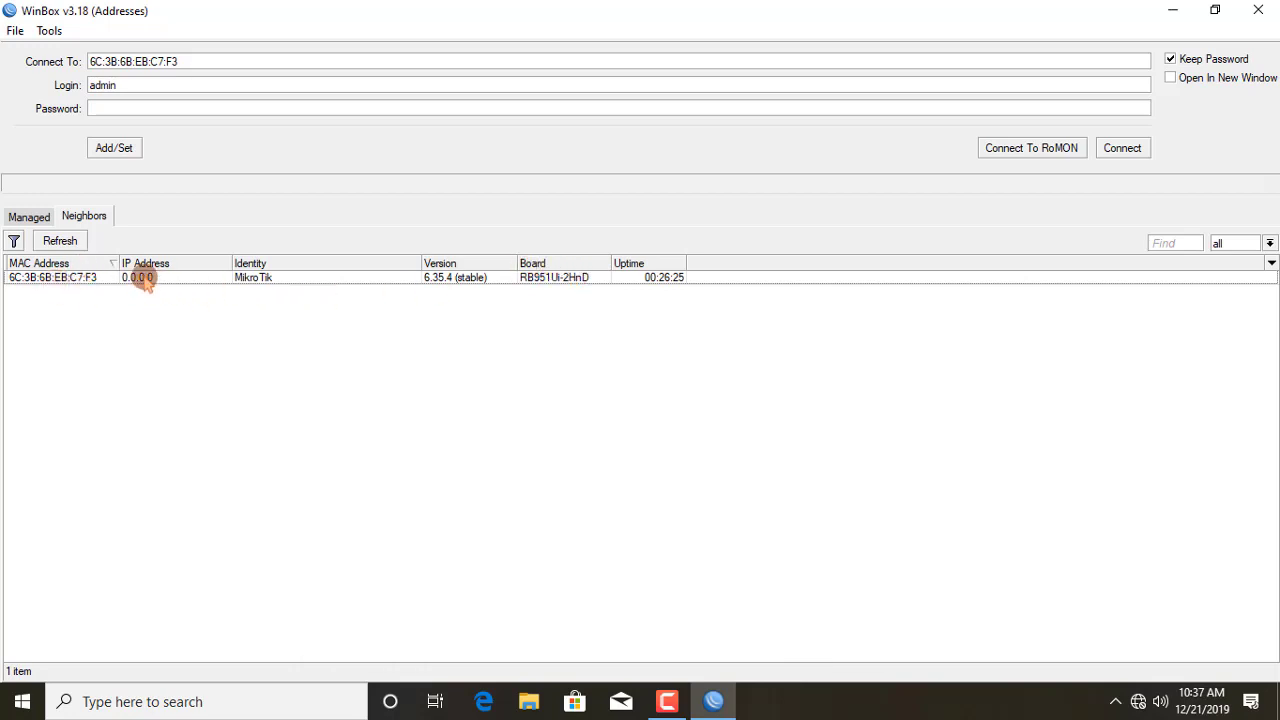
left_click(62, 282)
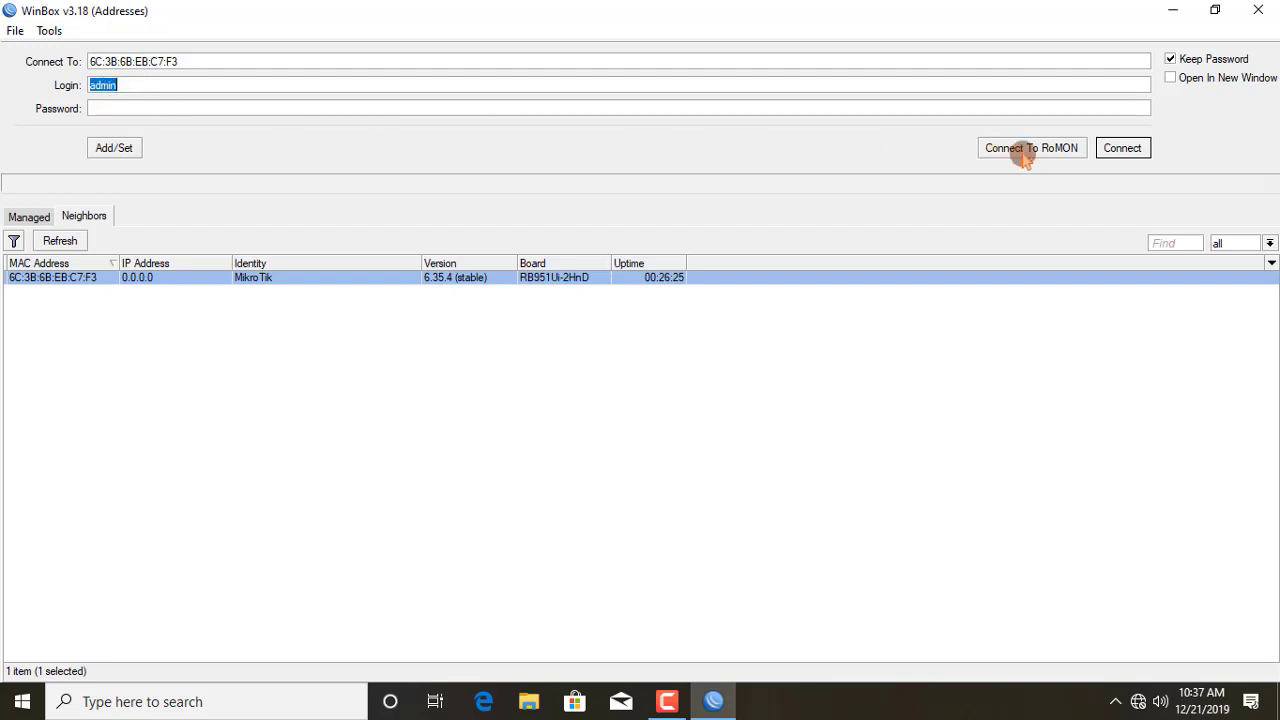
left_click(1120, 152)
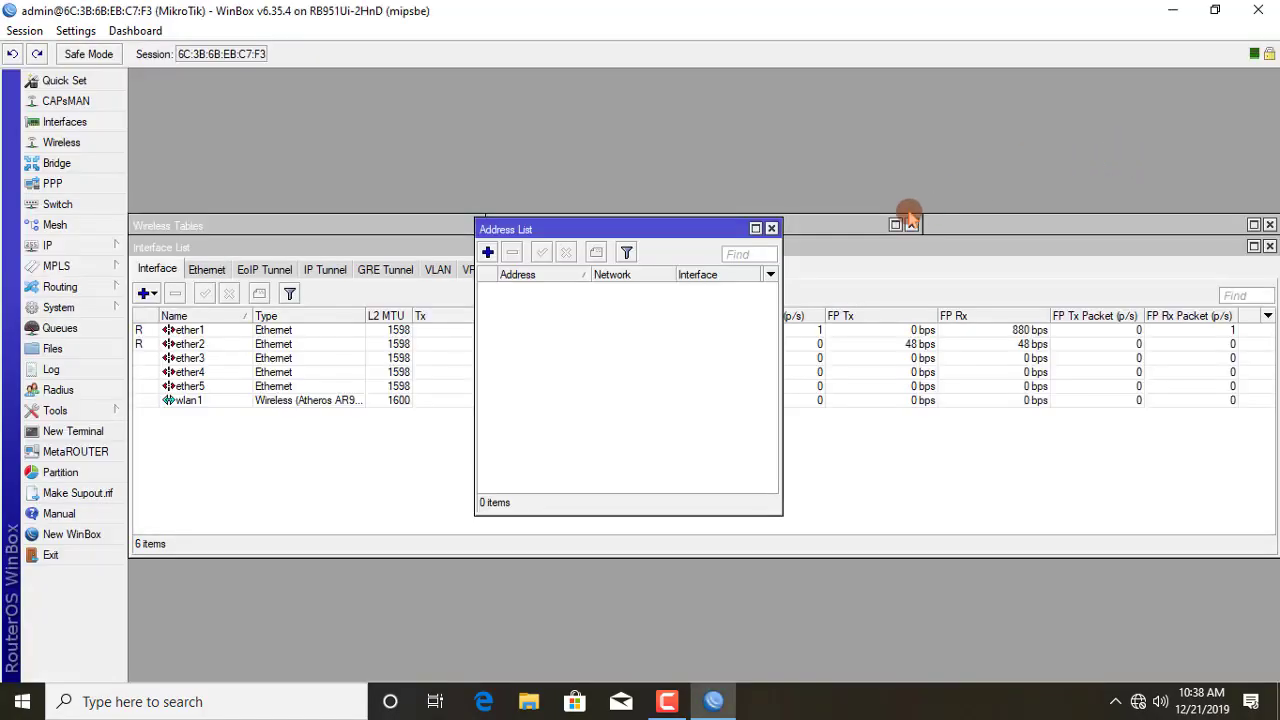
Step: Close the leftover Address List, Interface List, DHCP Client, Wireless Tables and File List windows
left_click(771, 228)
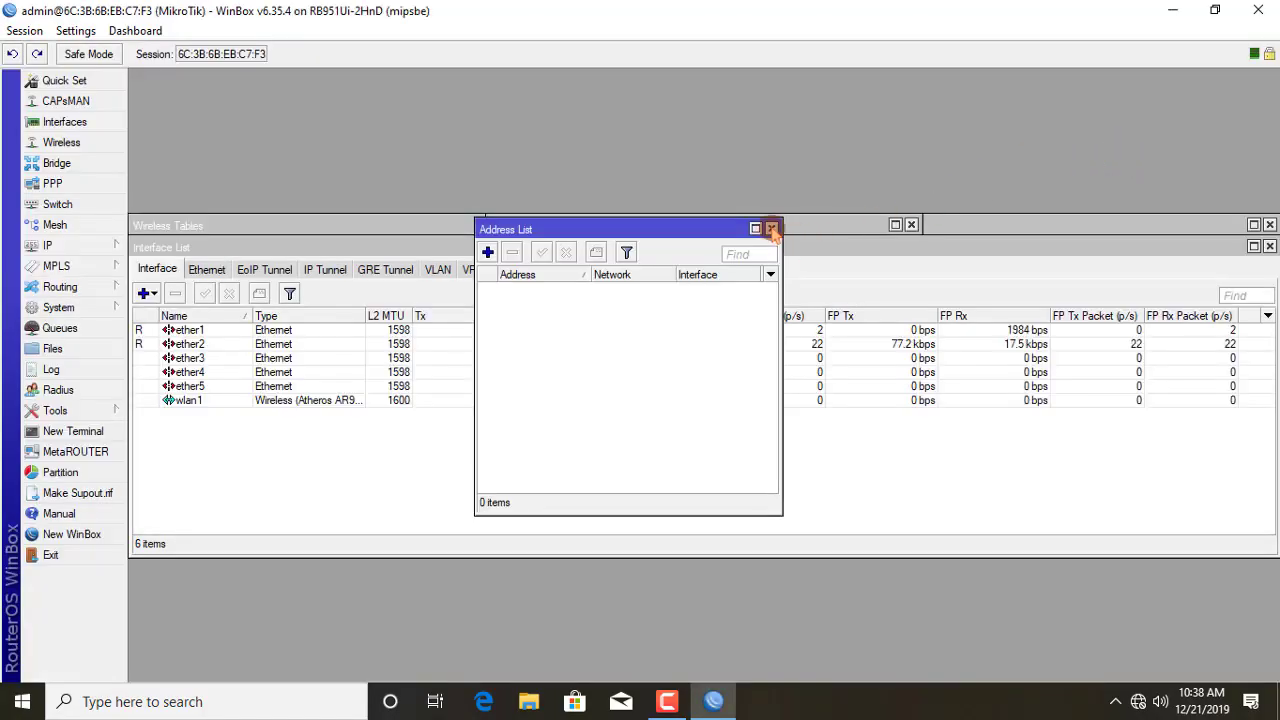
left_click(1269, 246)
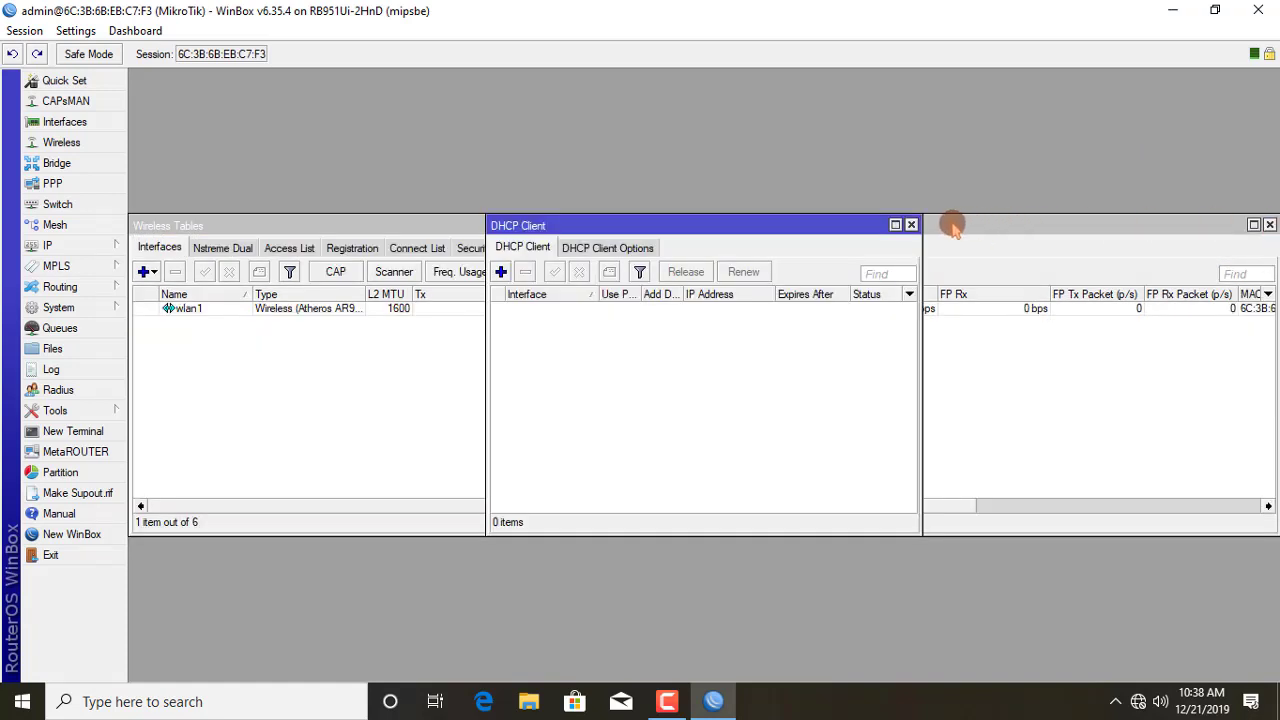
left_click(911, 225)
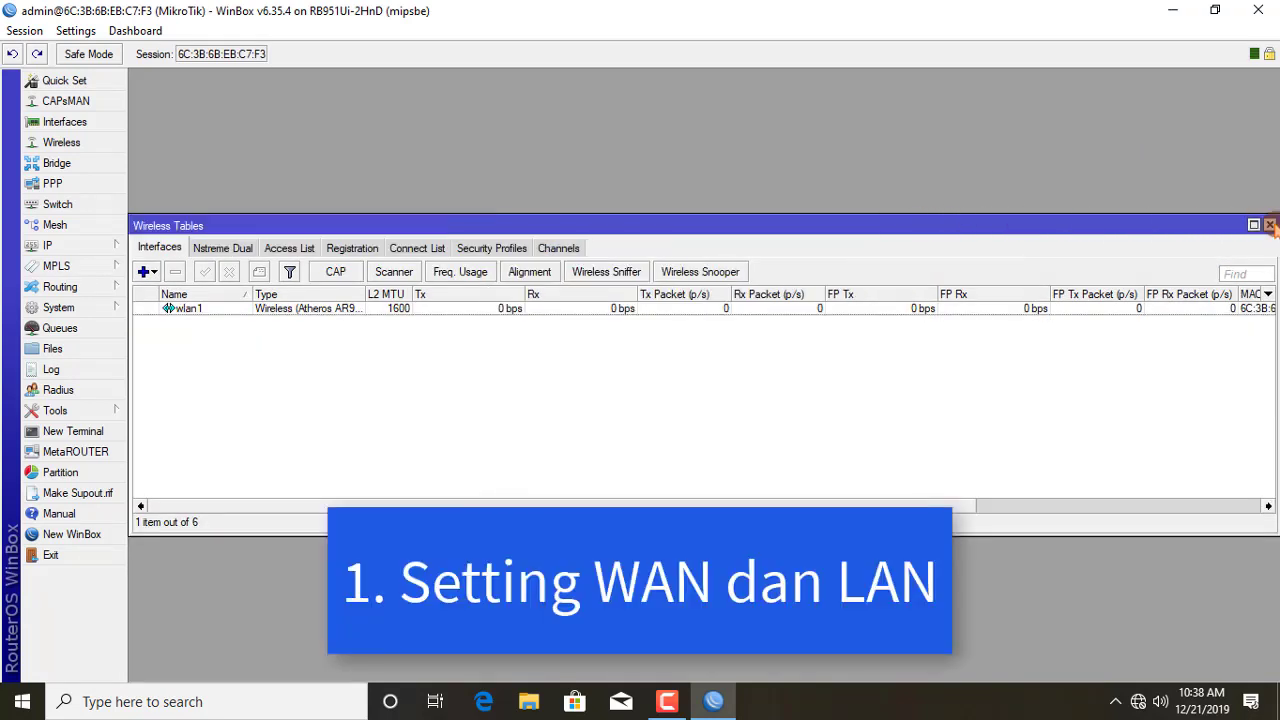
left_click(1269, 225)
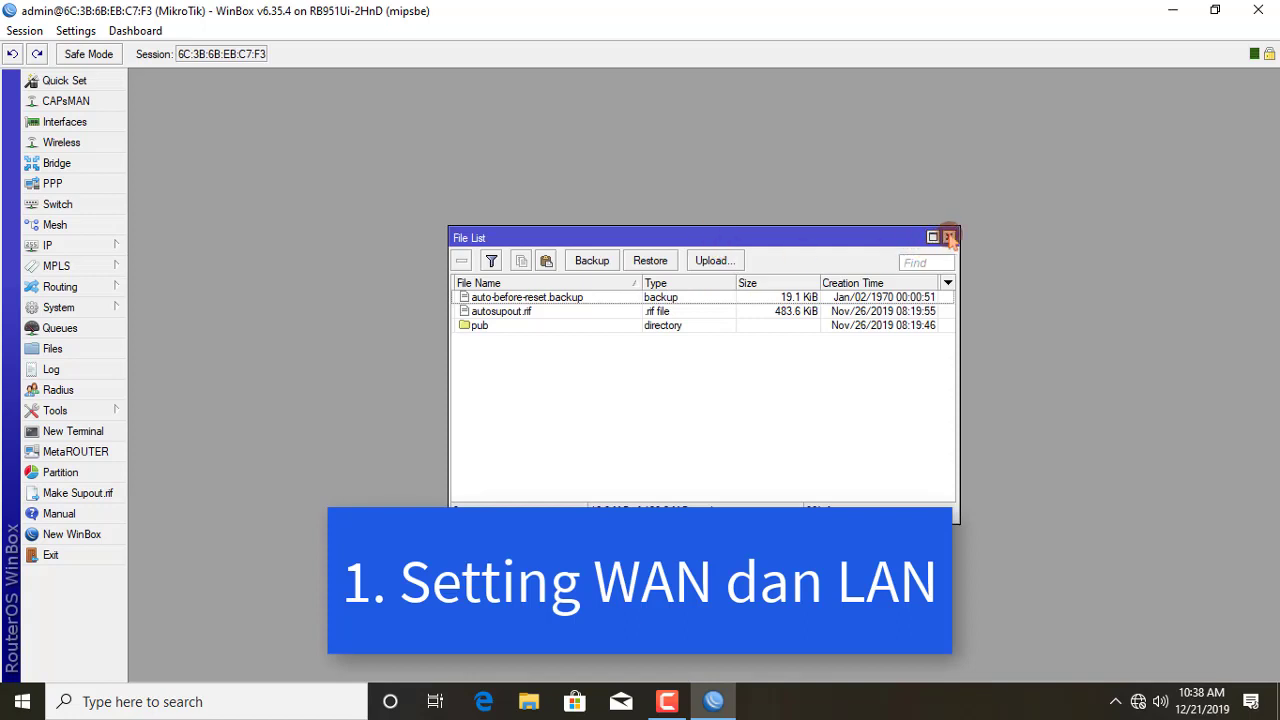
left_click(949, 238)
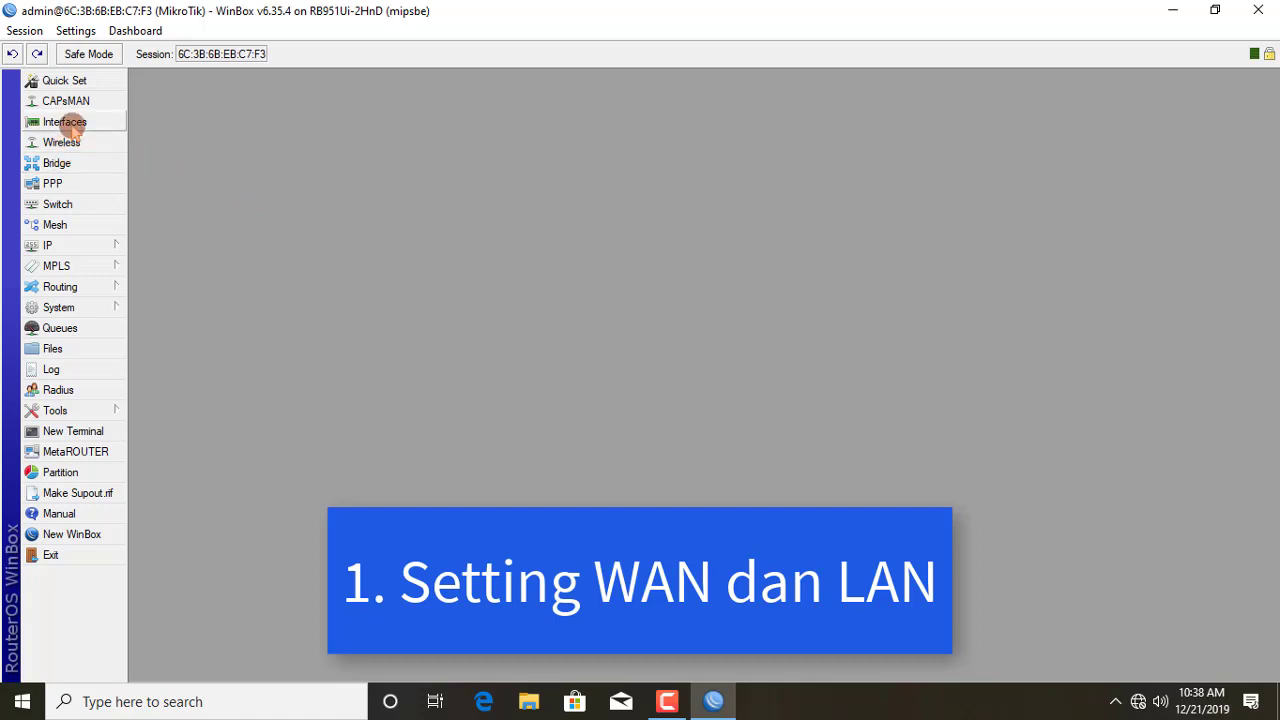
Step: Rename the ether1 interface to ether1-WAN
left_click(64, 122)
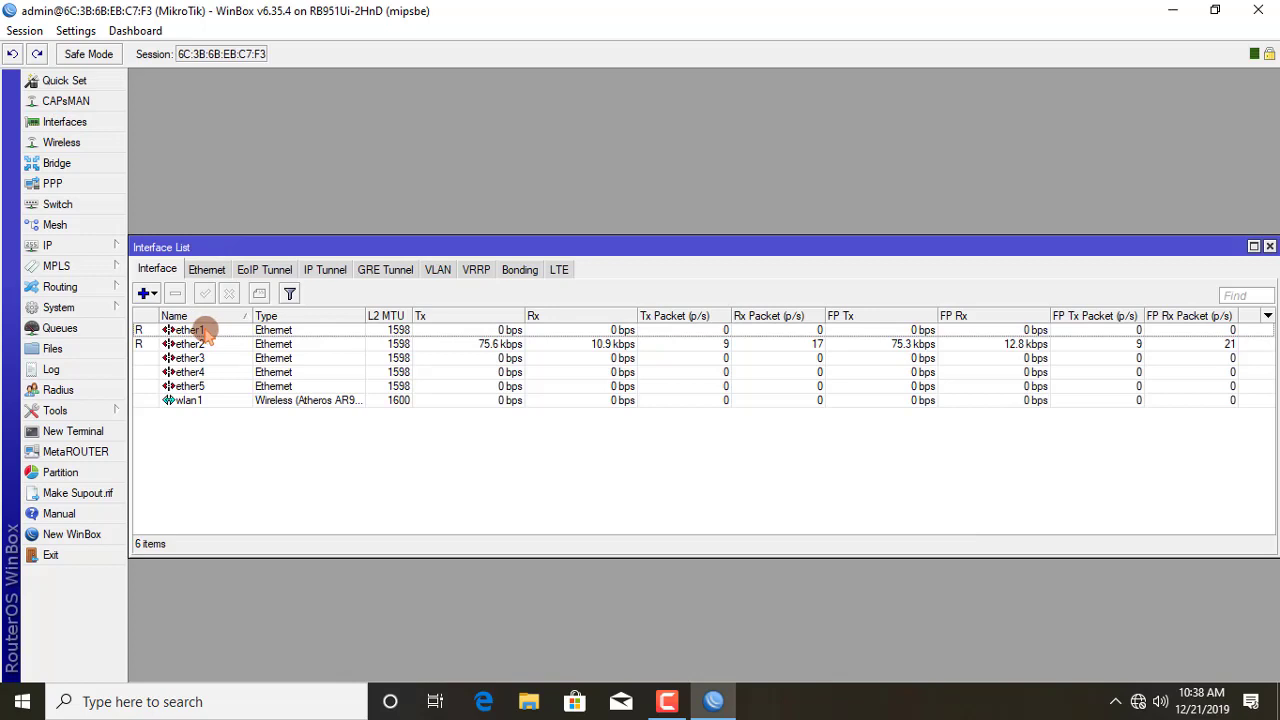
double_click(209, 334)
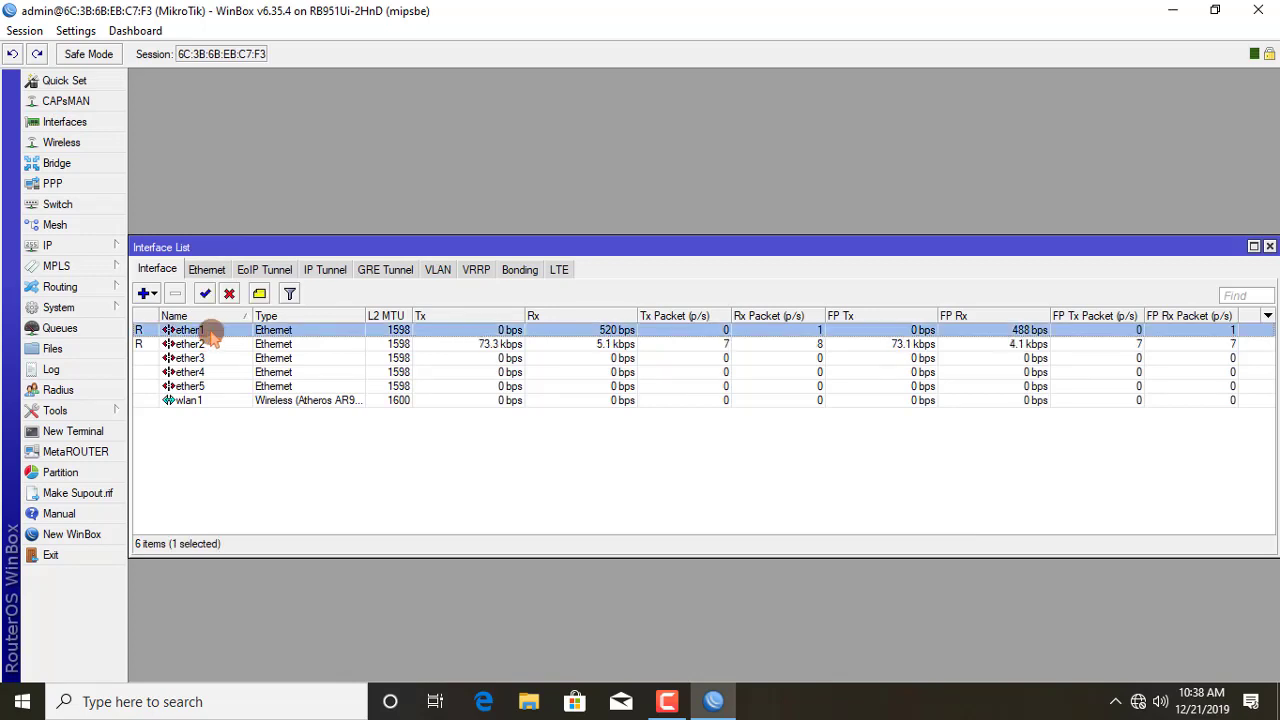
left_click(677, 213)
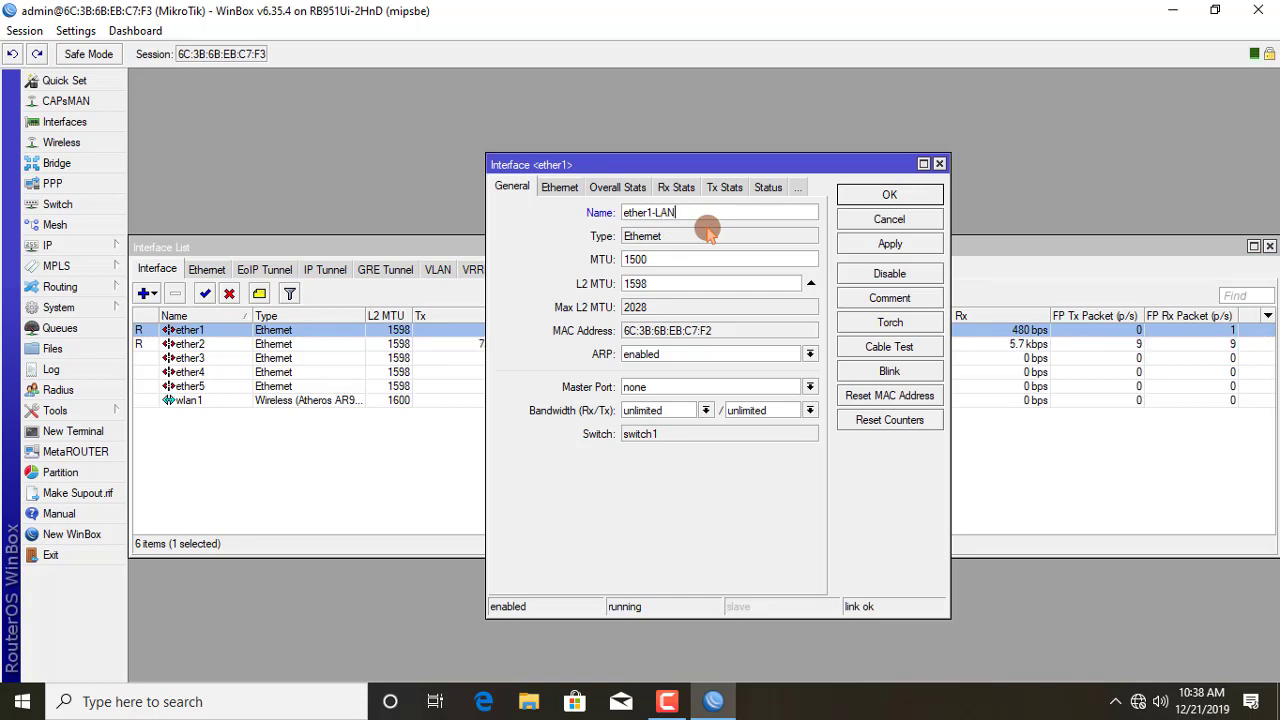
left_click(890, 245)
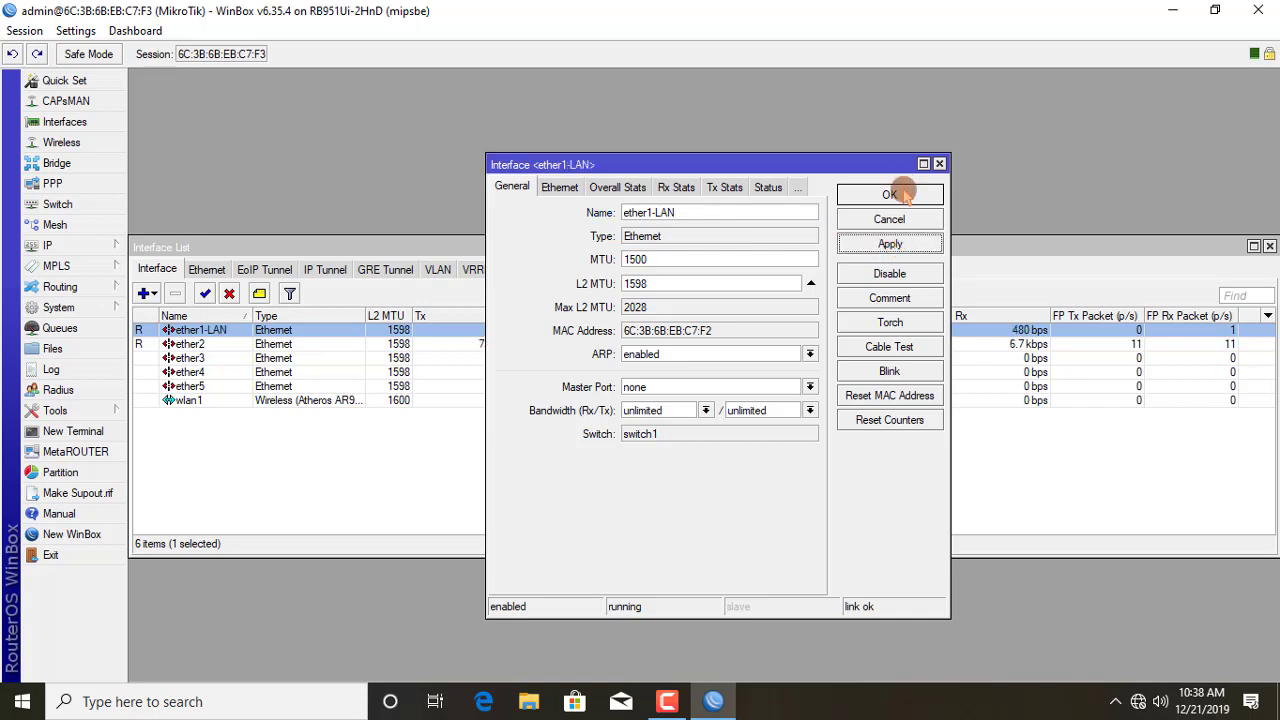
left_click(736, 206)
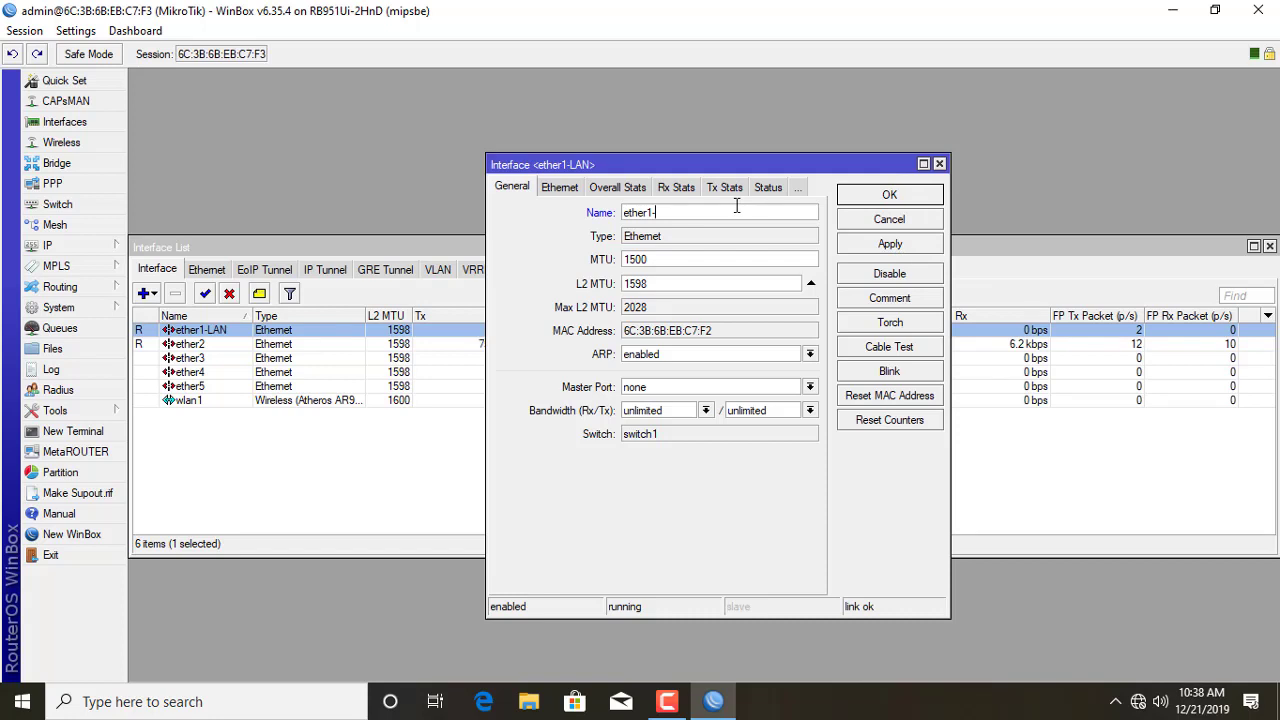
type("WAN")
left_click(906, 248)
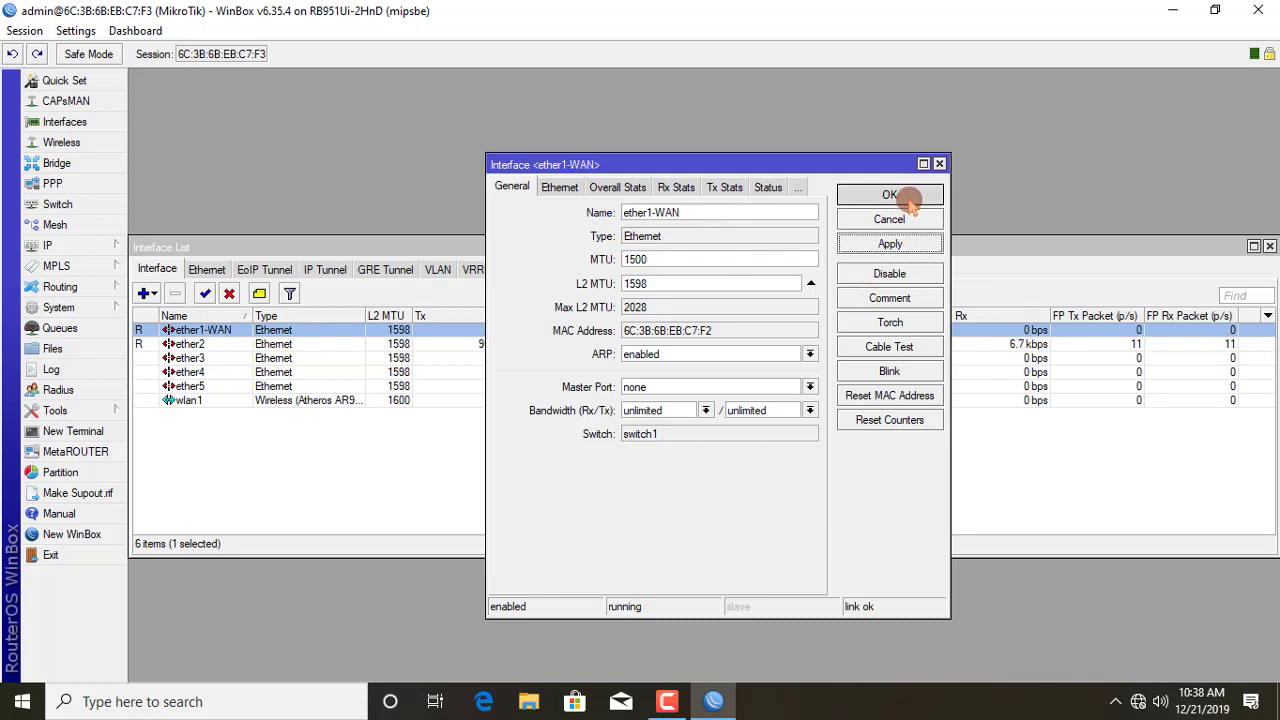
left_click(889, 195)
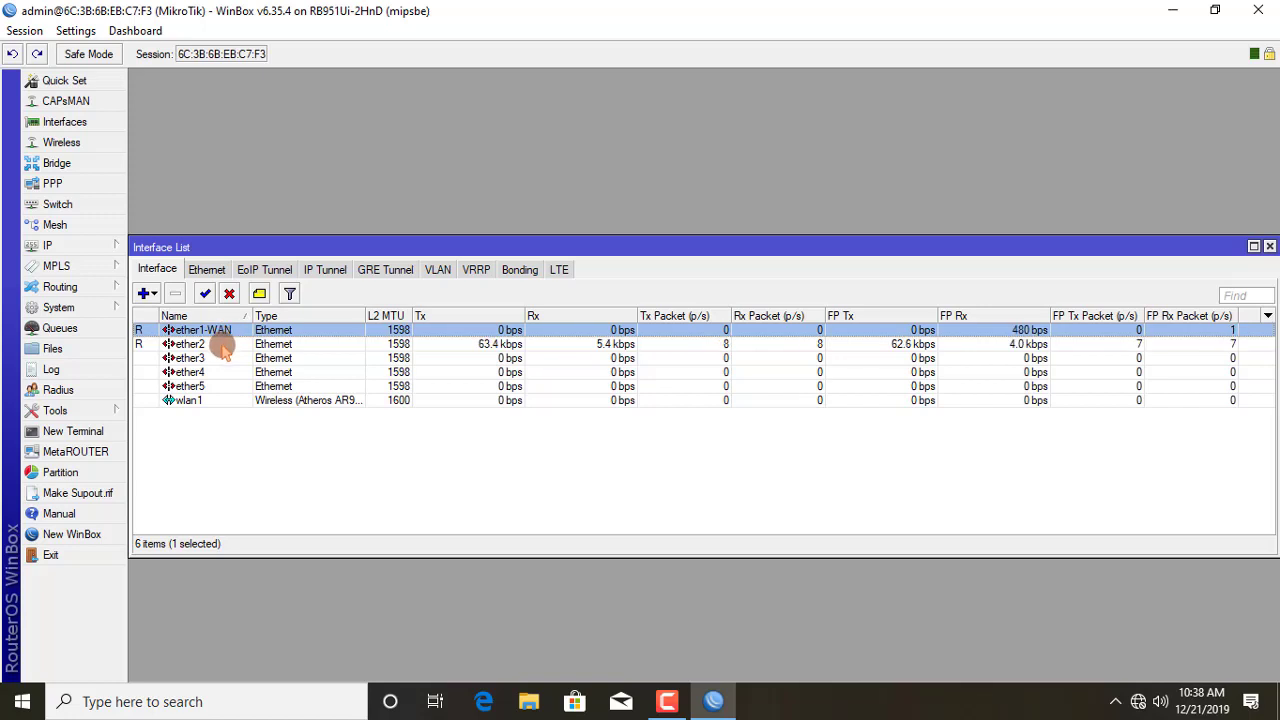
Step: Rename the ether2 interface to ether2-LAN
double_click(224, 347)
left_click(688, 219)
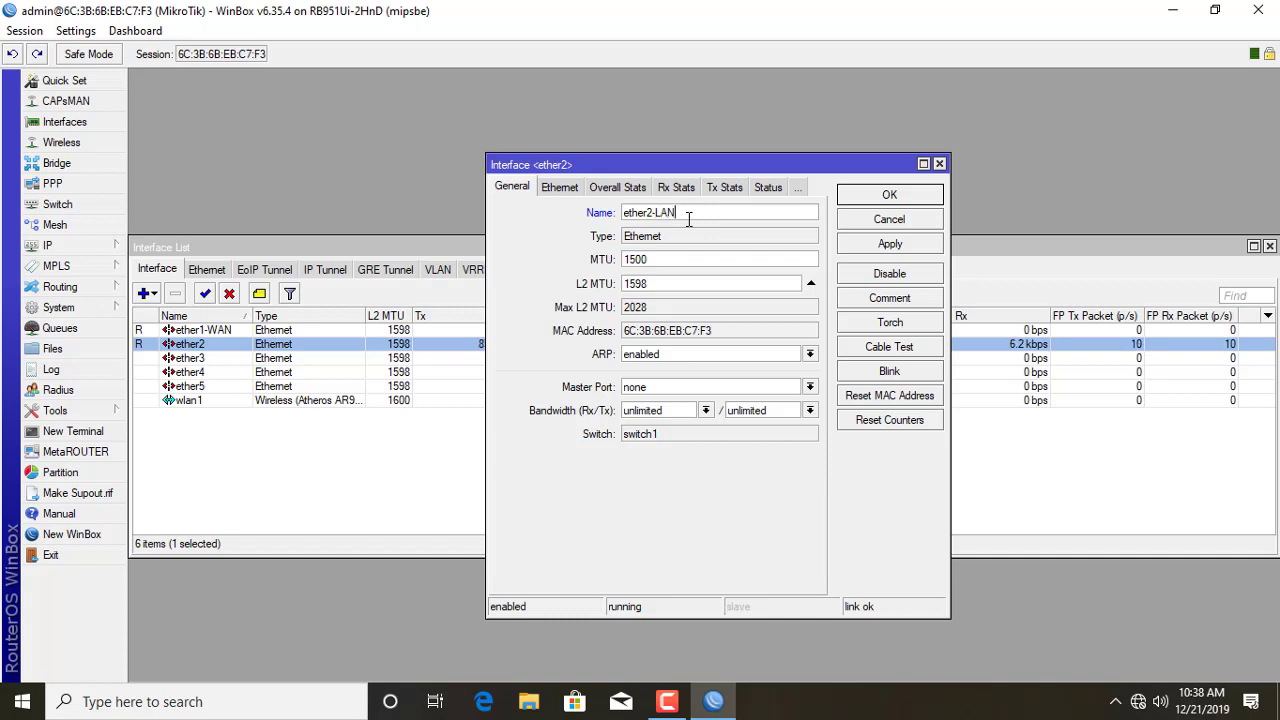
left_click(891, 245)
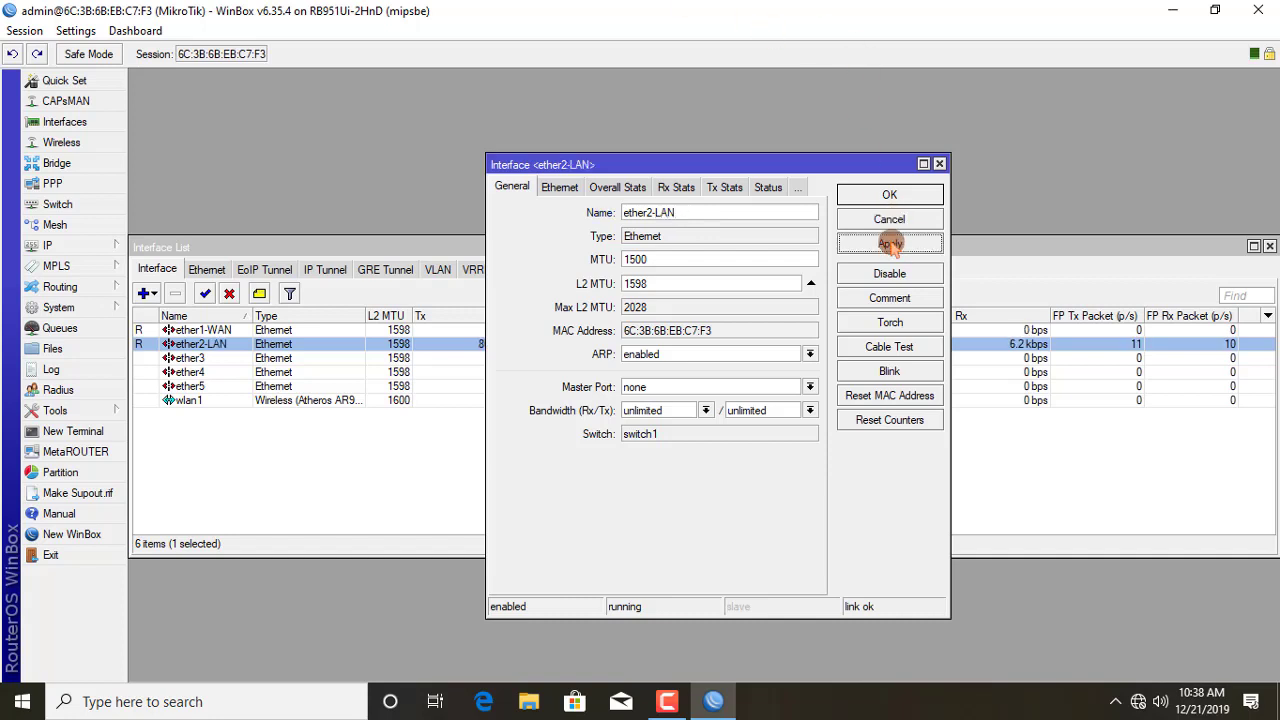
left_click(890, 195)
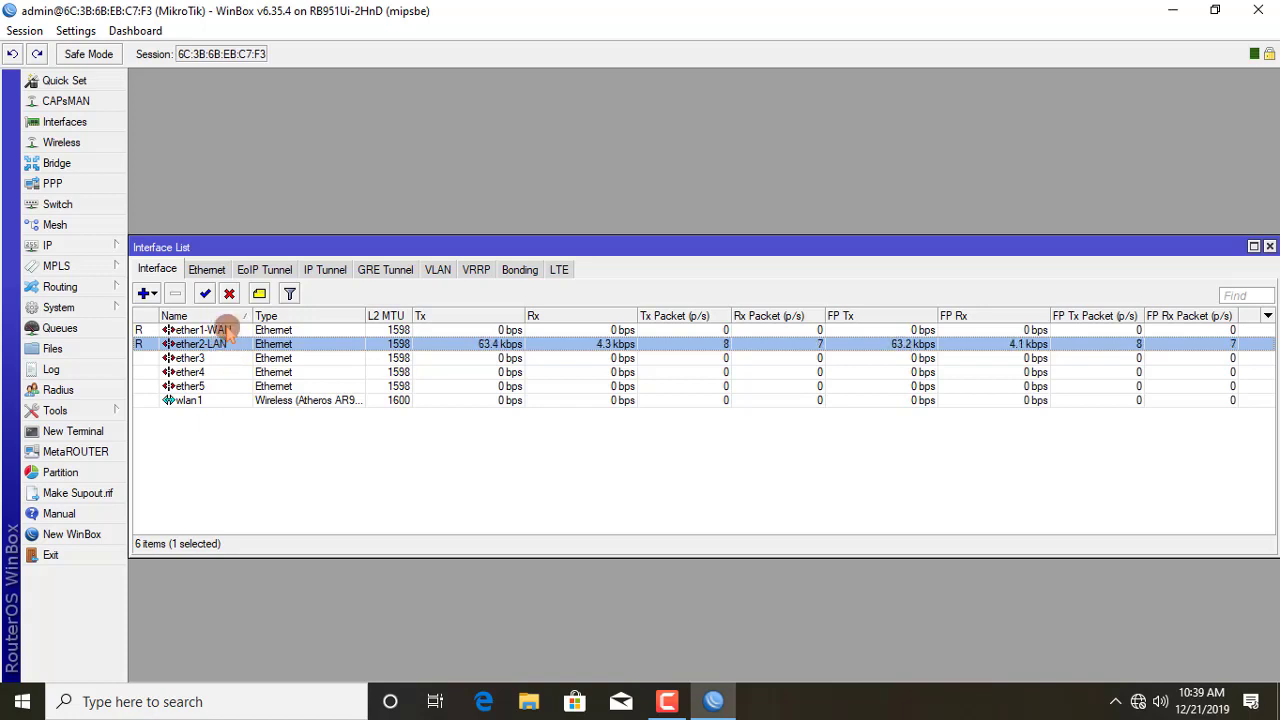
Step: Add the address 192.168.1.240/24 on ether1-WAN in the IP address list
left_click(104, 248)
left_click(161, 240)
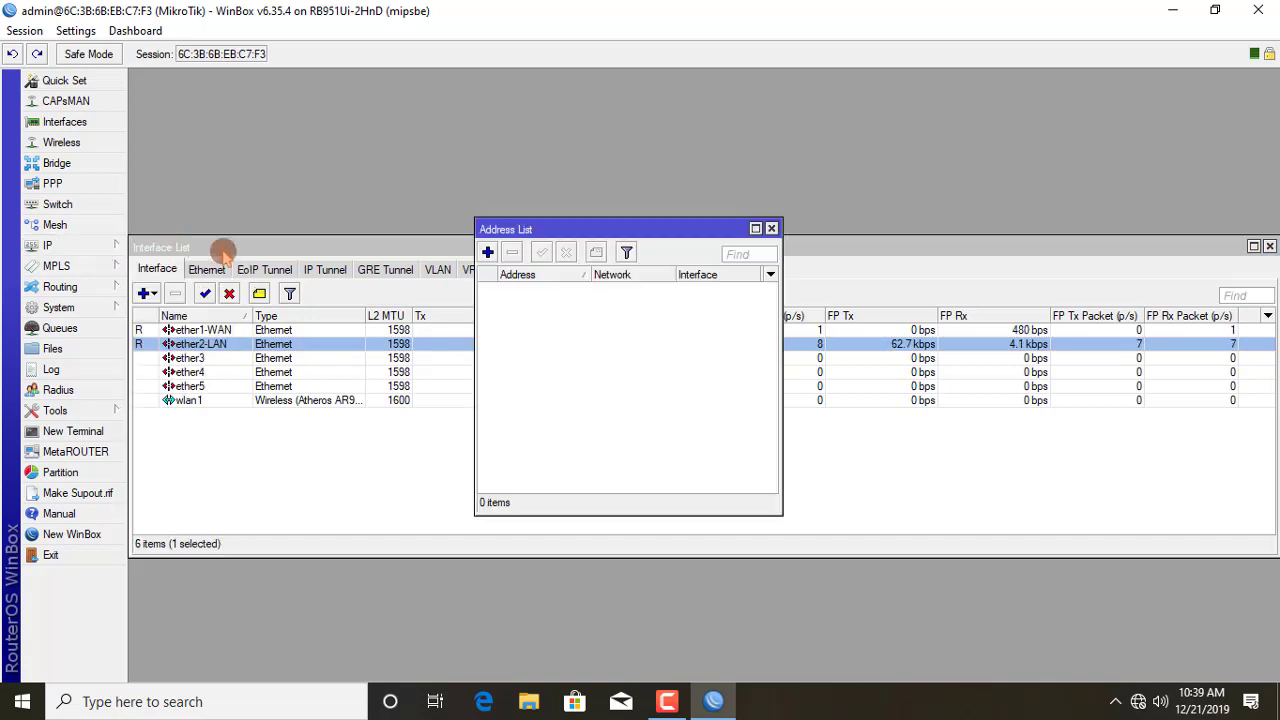
left_click(487, 254)
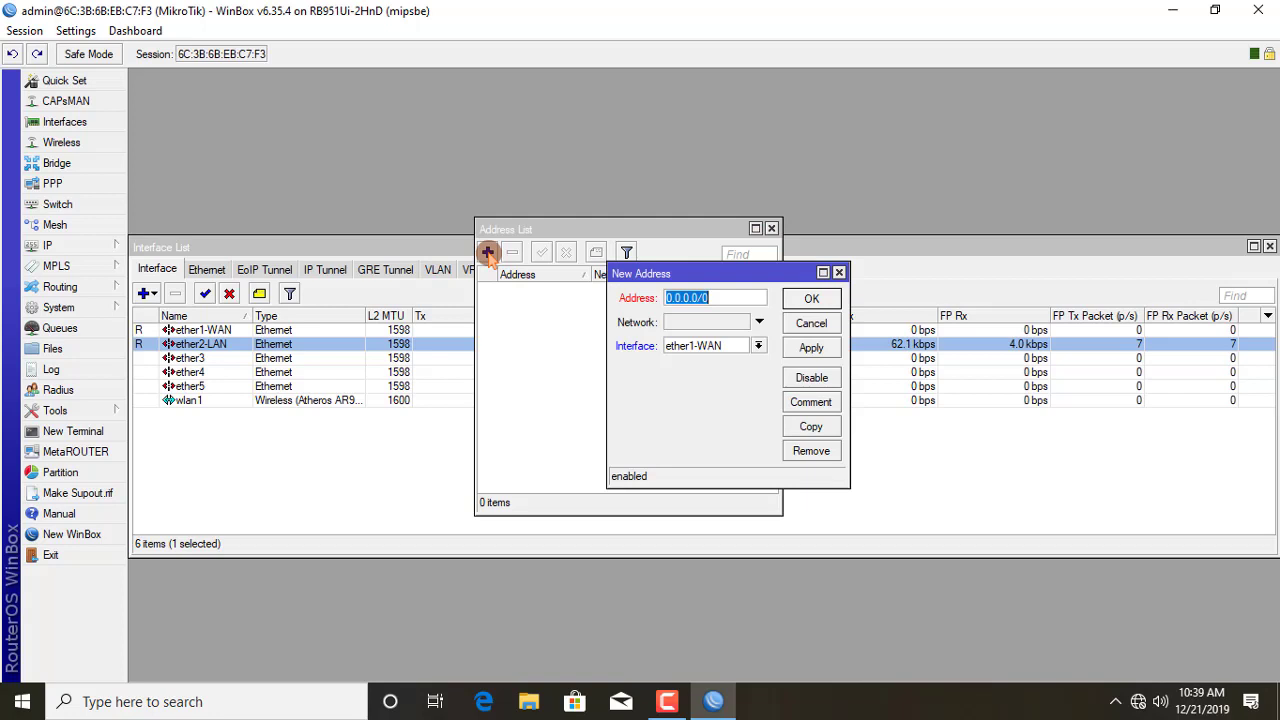
double_click(712, 302)
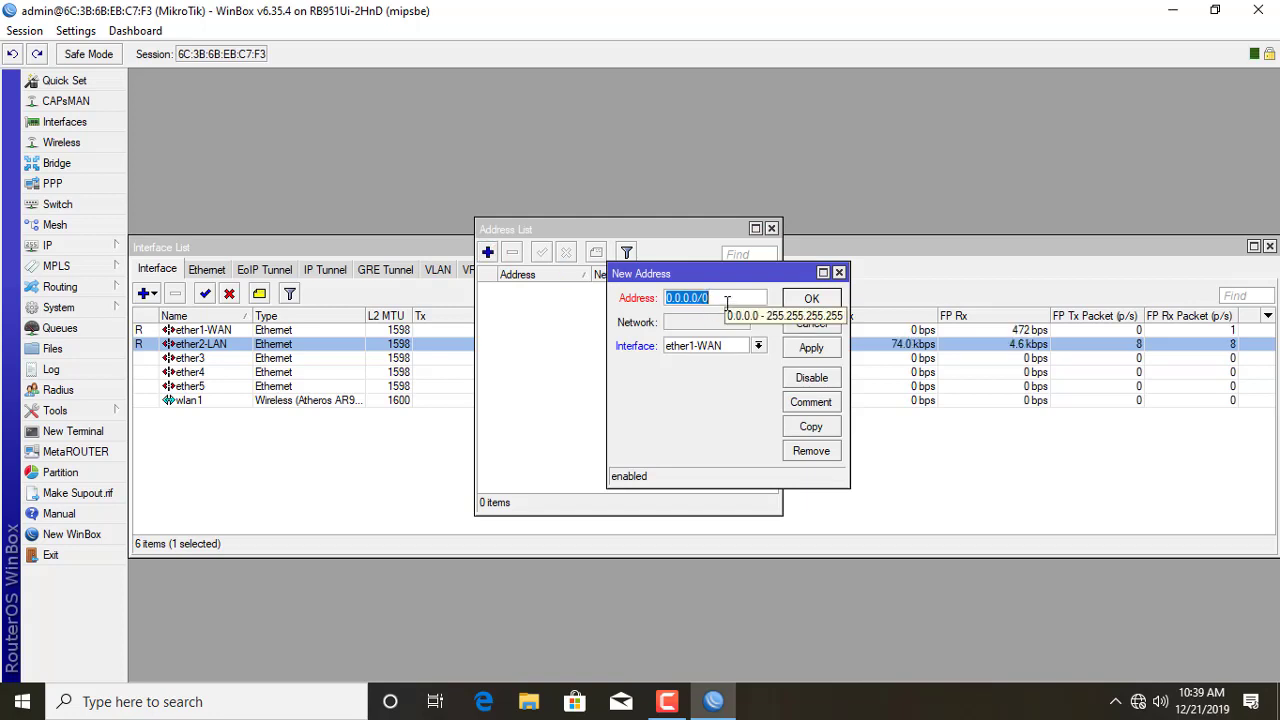
type("192")
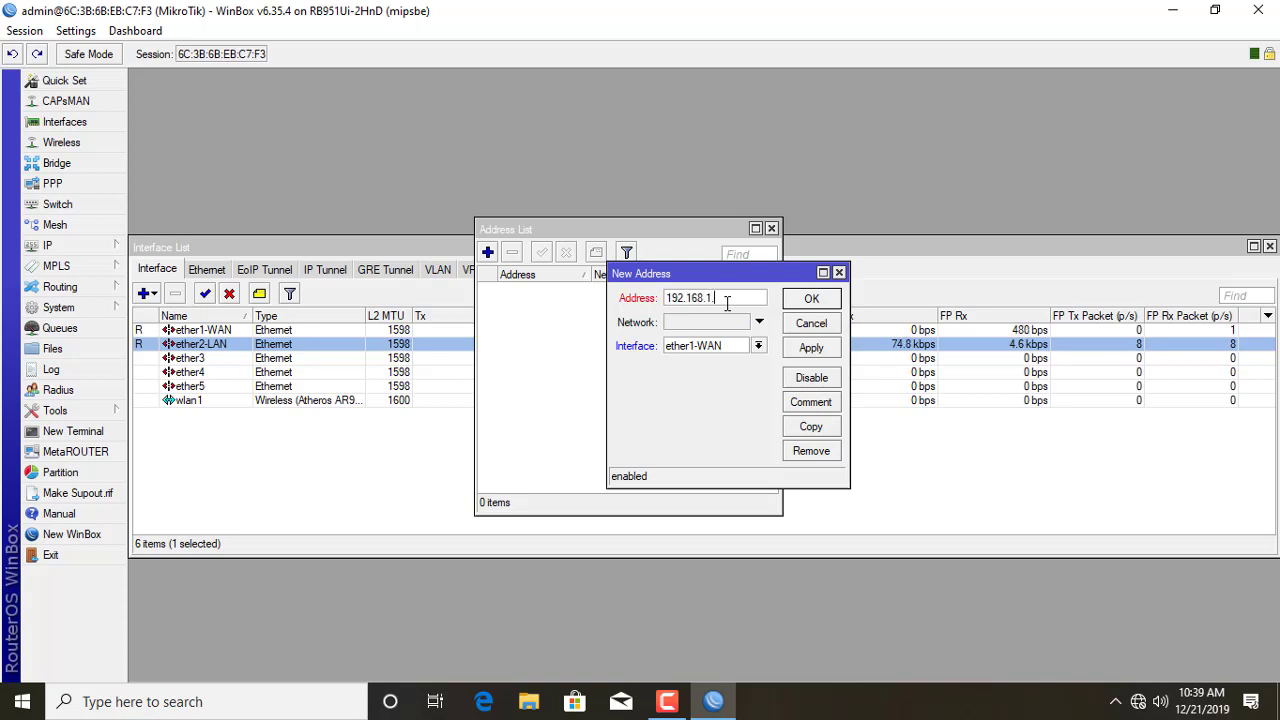
type(".168.1.240/24")
left_click(813, 350)
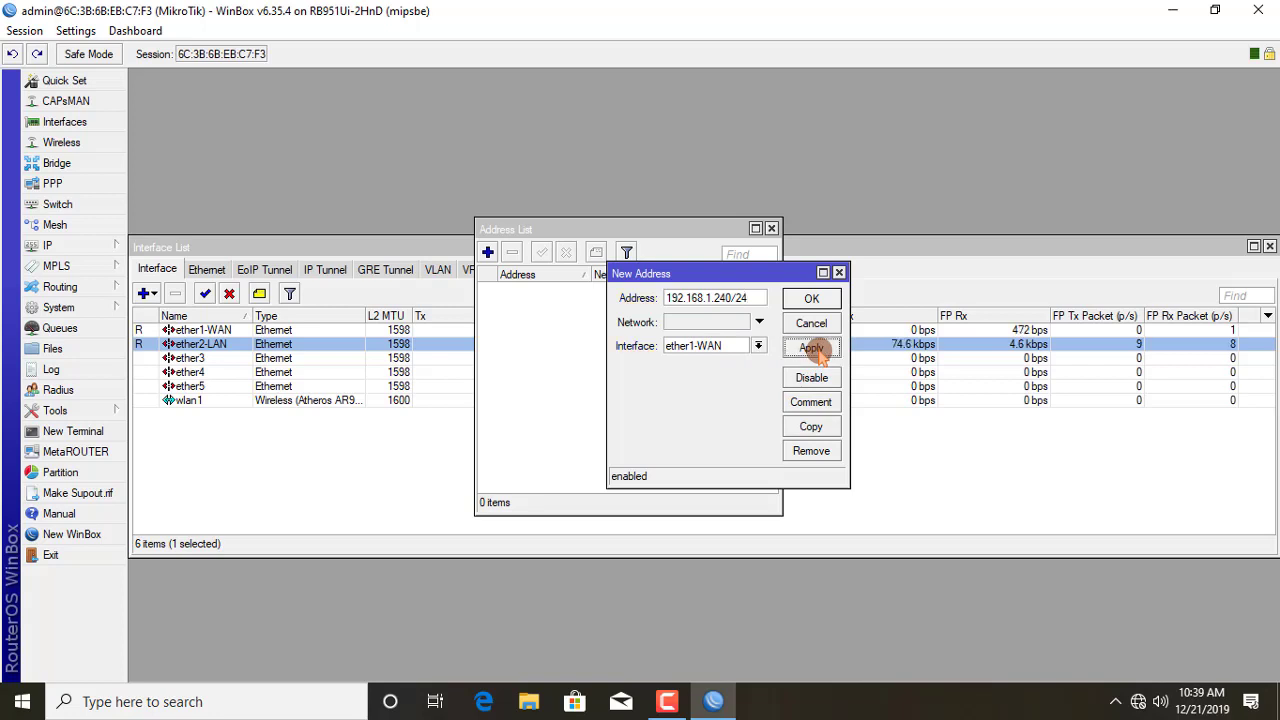
left_click(815, 300)
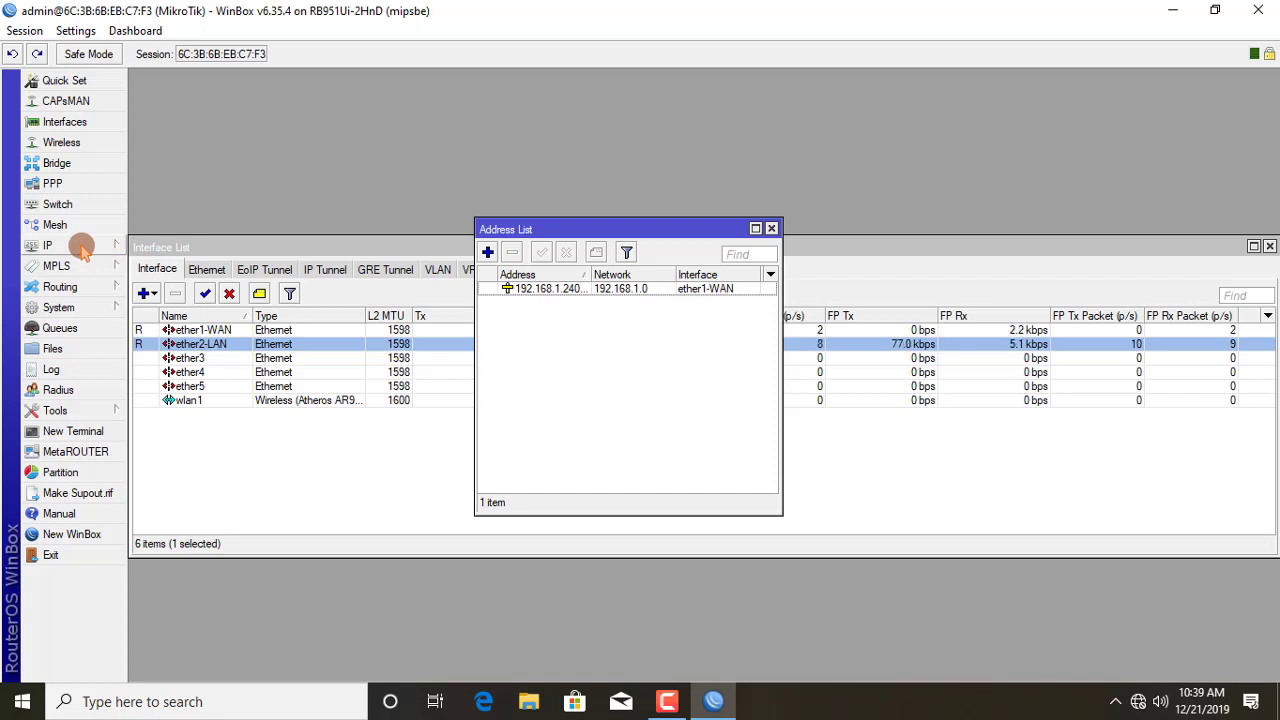
left_click(82, 248)
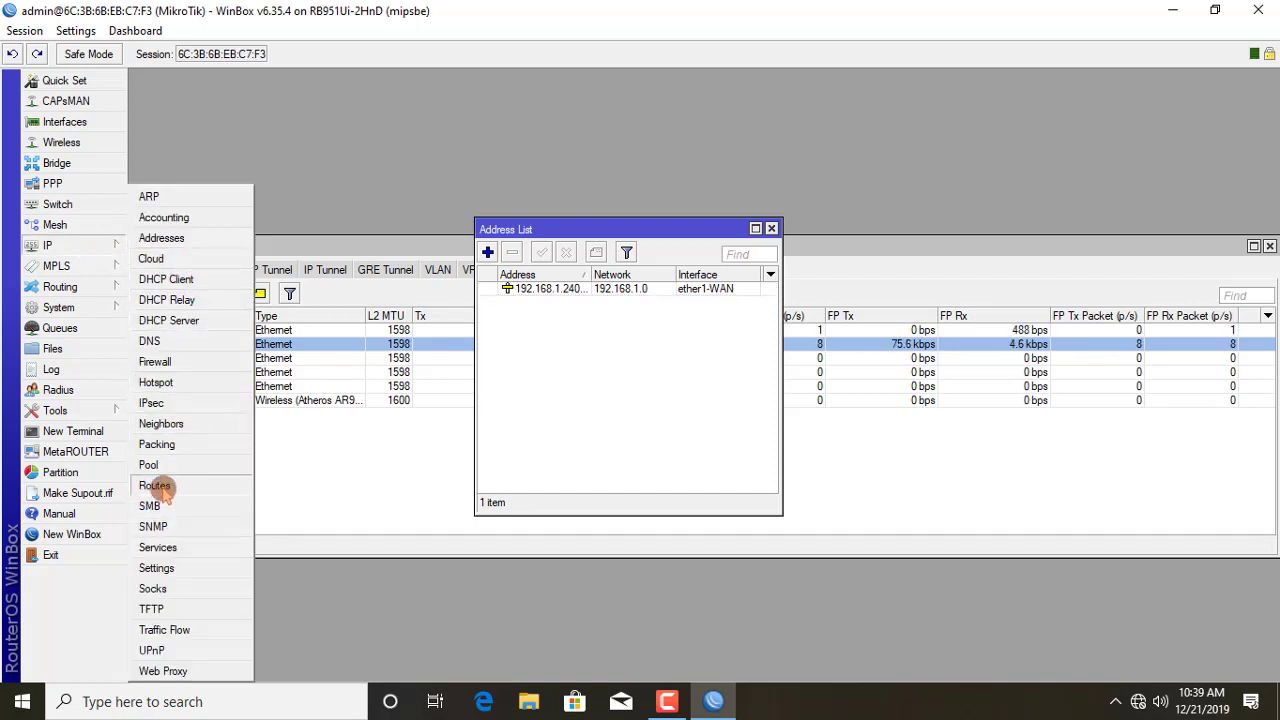
Step: Add a 0.0.0.0/0 route with gateway 192.168.1.1 in the route list
left_click(155, 486)
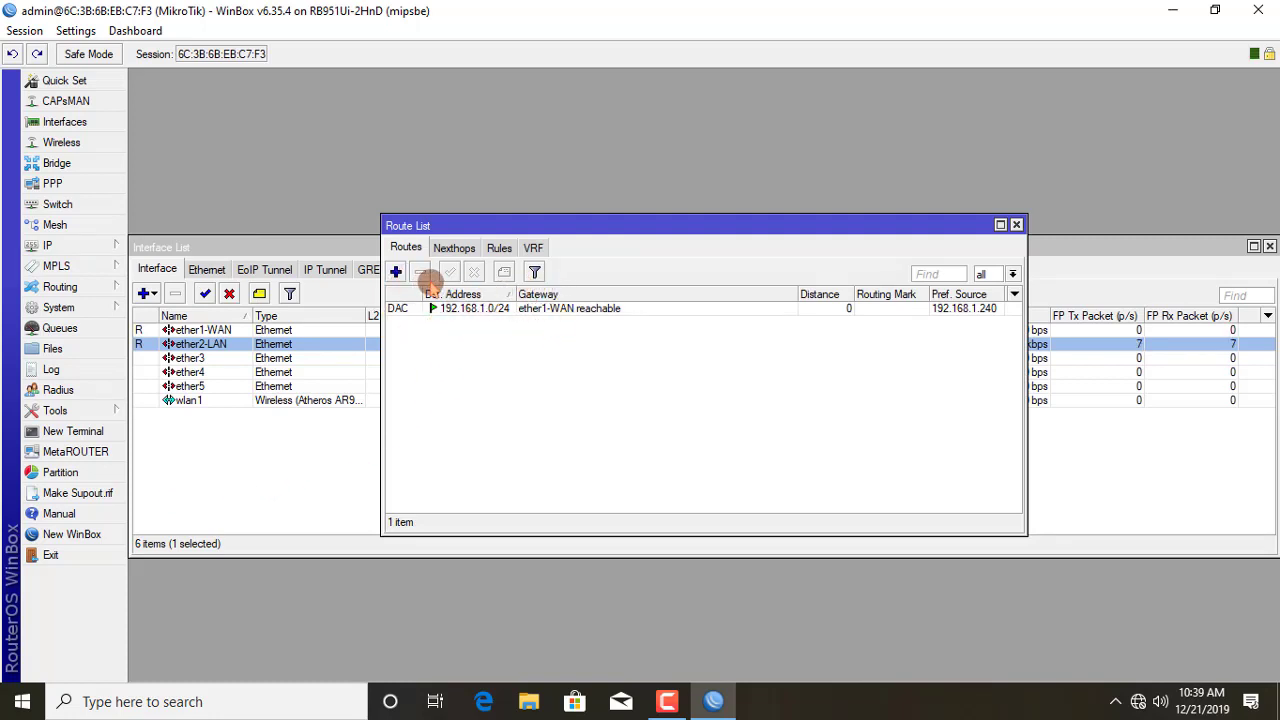
left_click(396, 272)
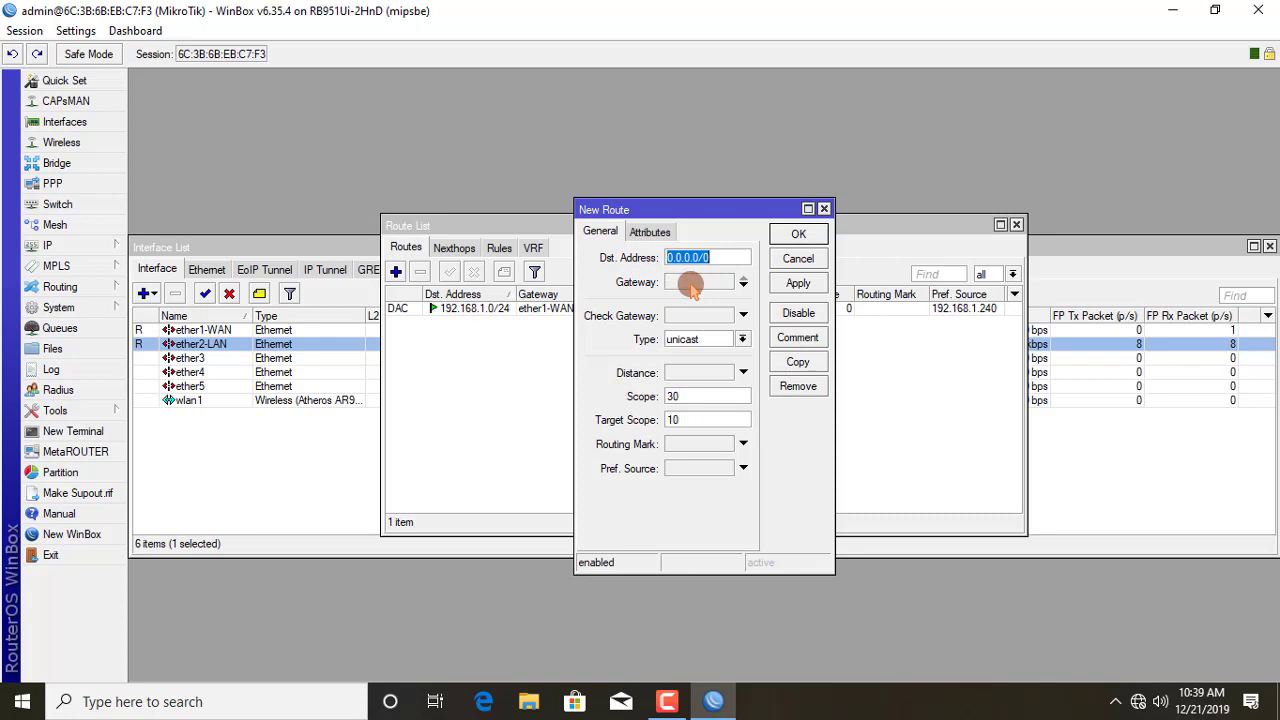
left_click(690, 287)
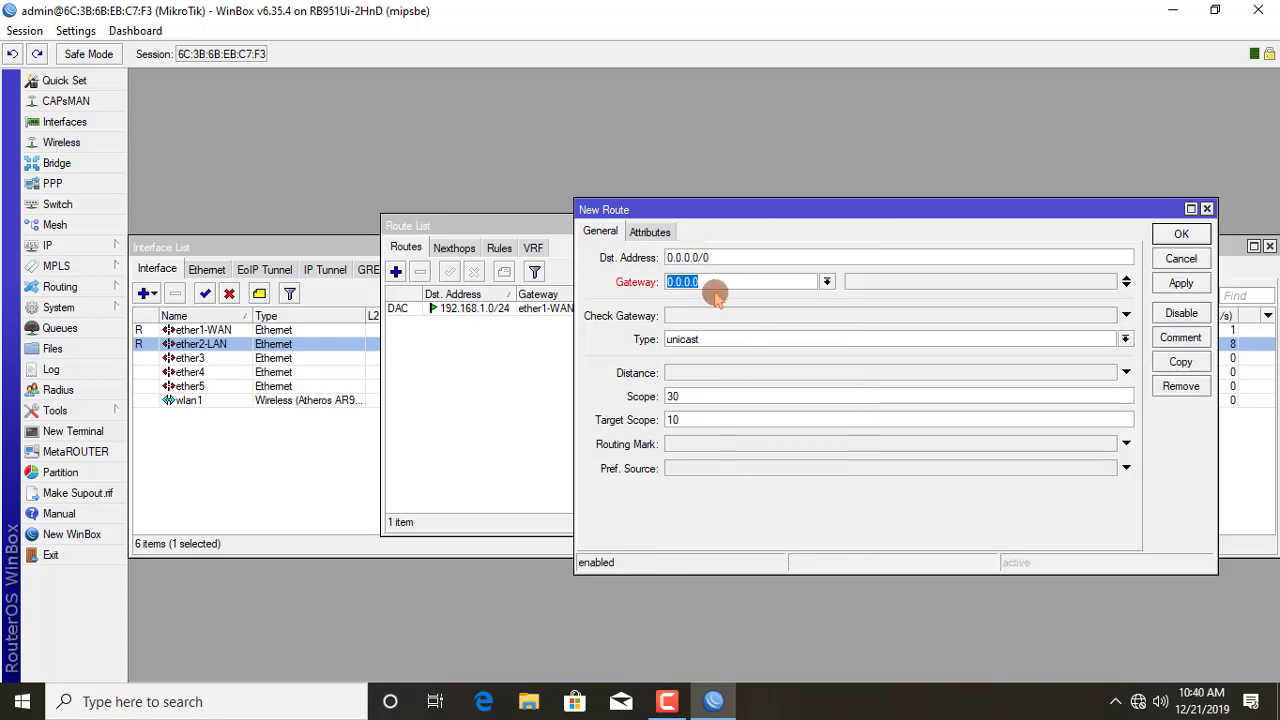
type("192.168.")
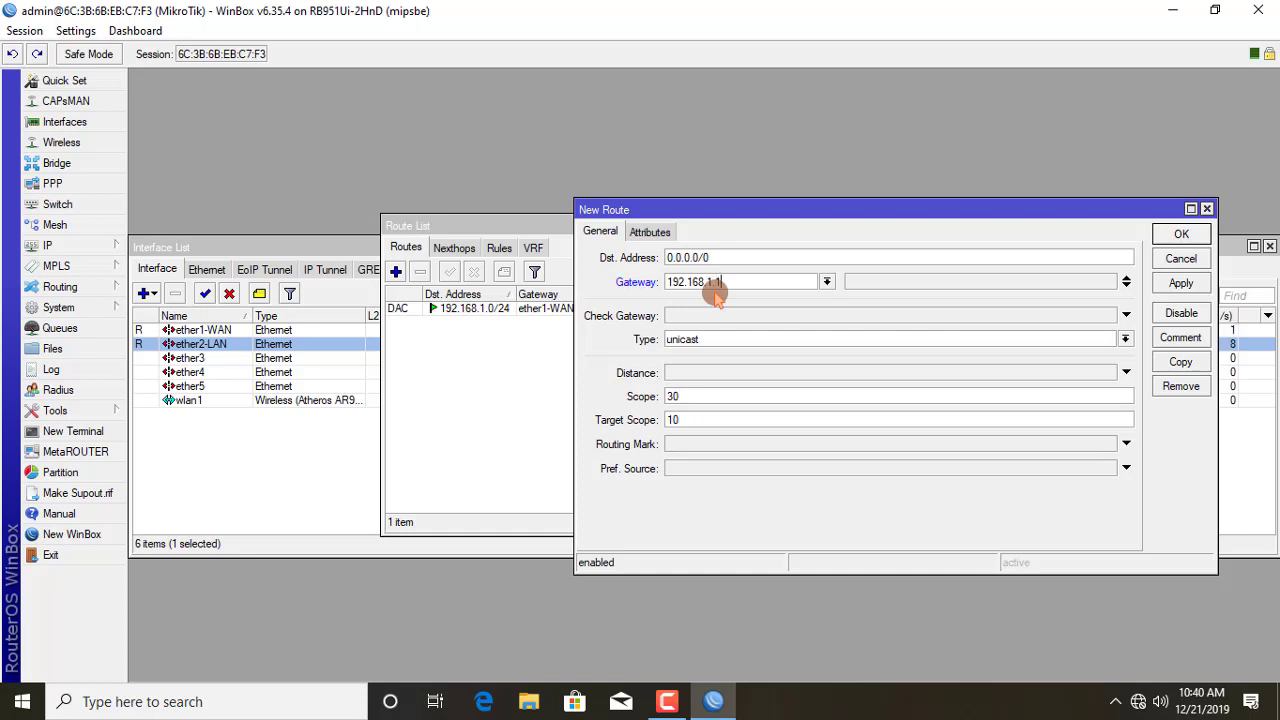
type("1.1")
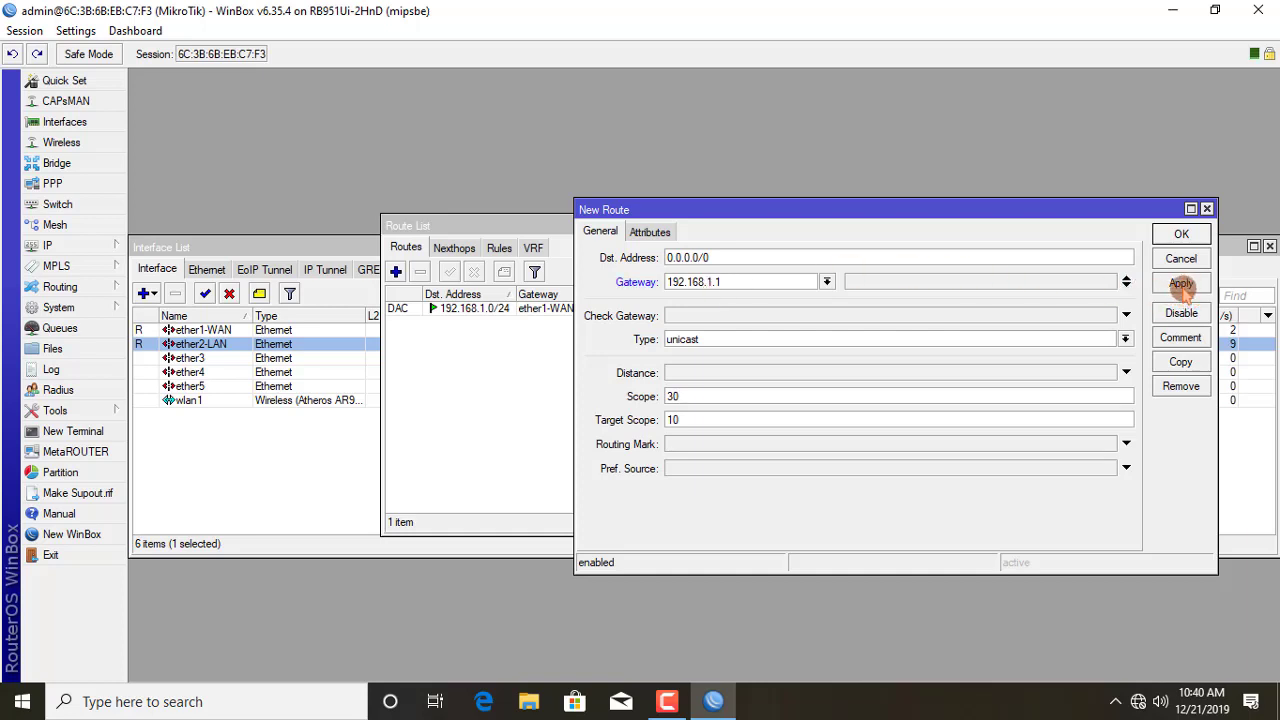
left_click(1180, 283)
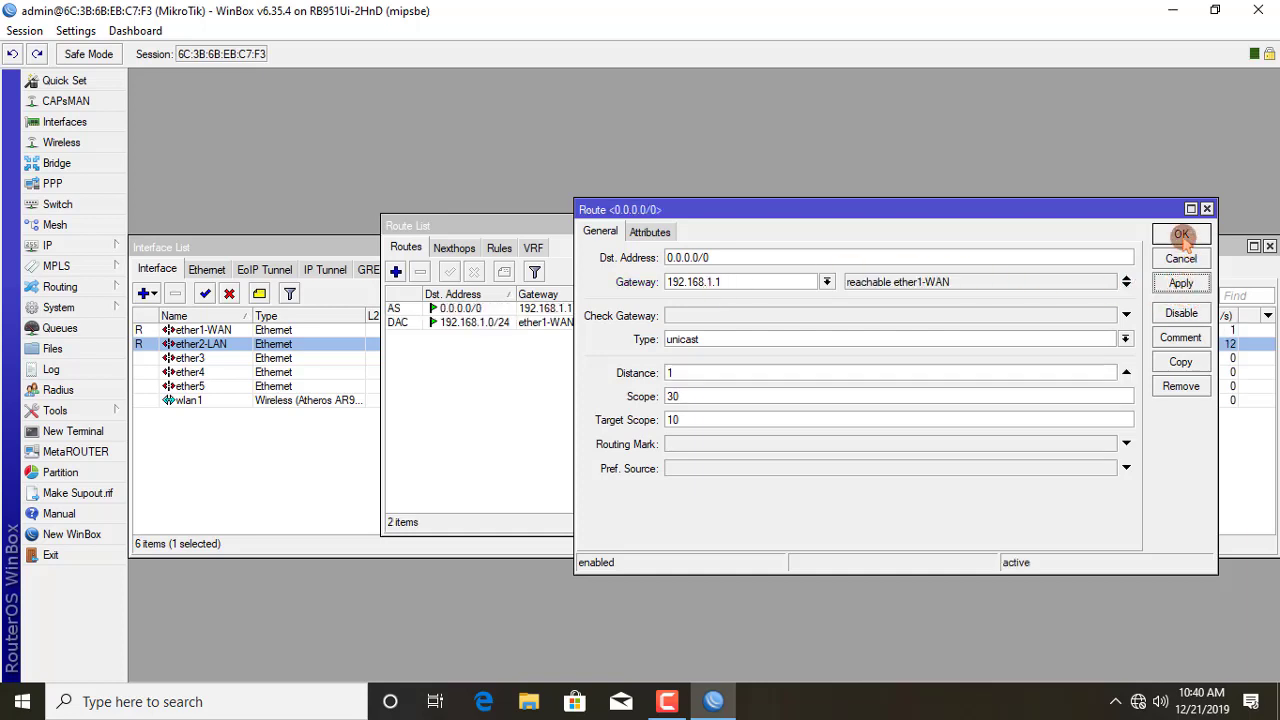
left_click(1181, 234)
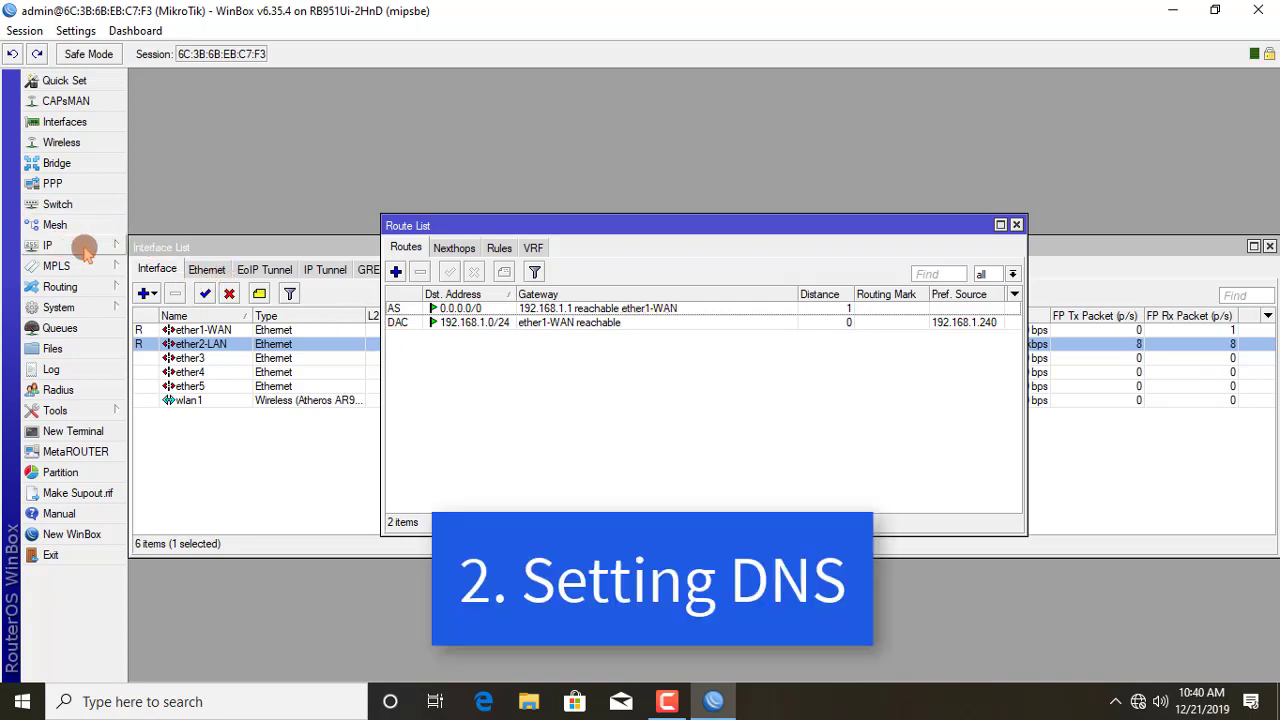
Step: Enter 202.134.0.155 and 8.8.8.8 as the DNS servers and apply them
left_click(75, 247)
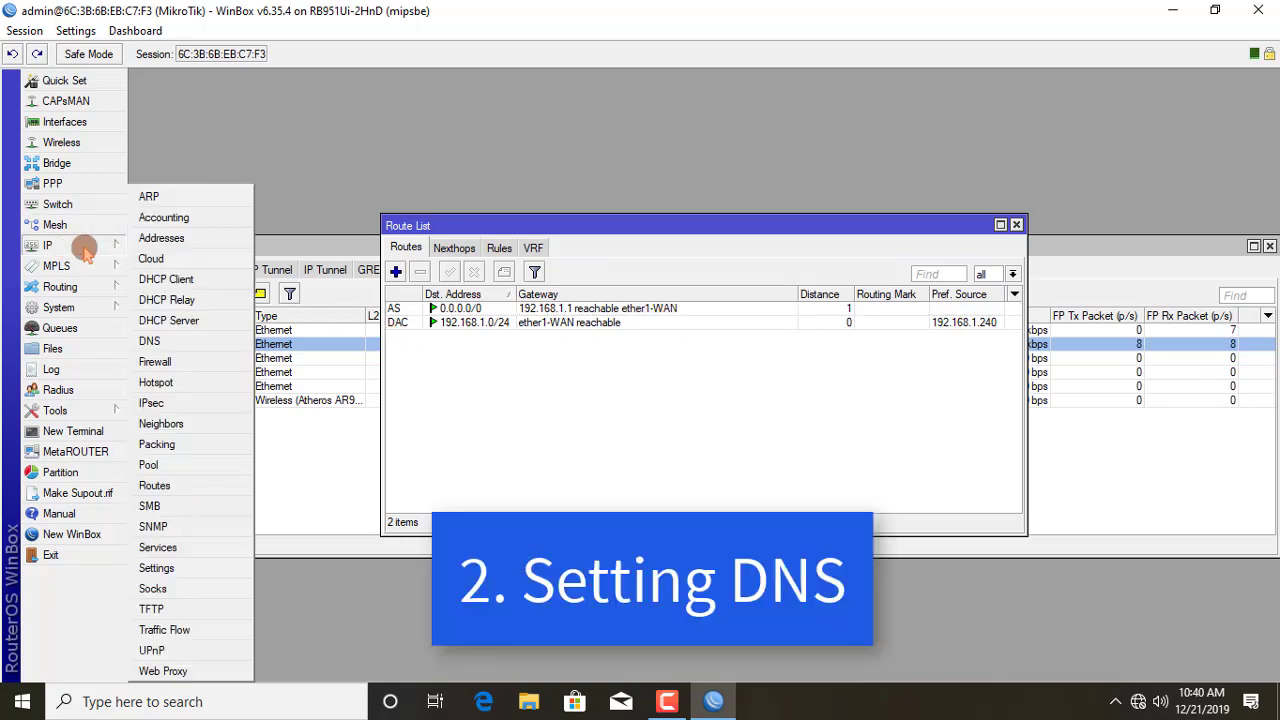
left_click(149, 342)
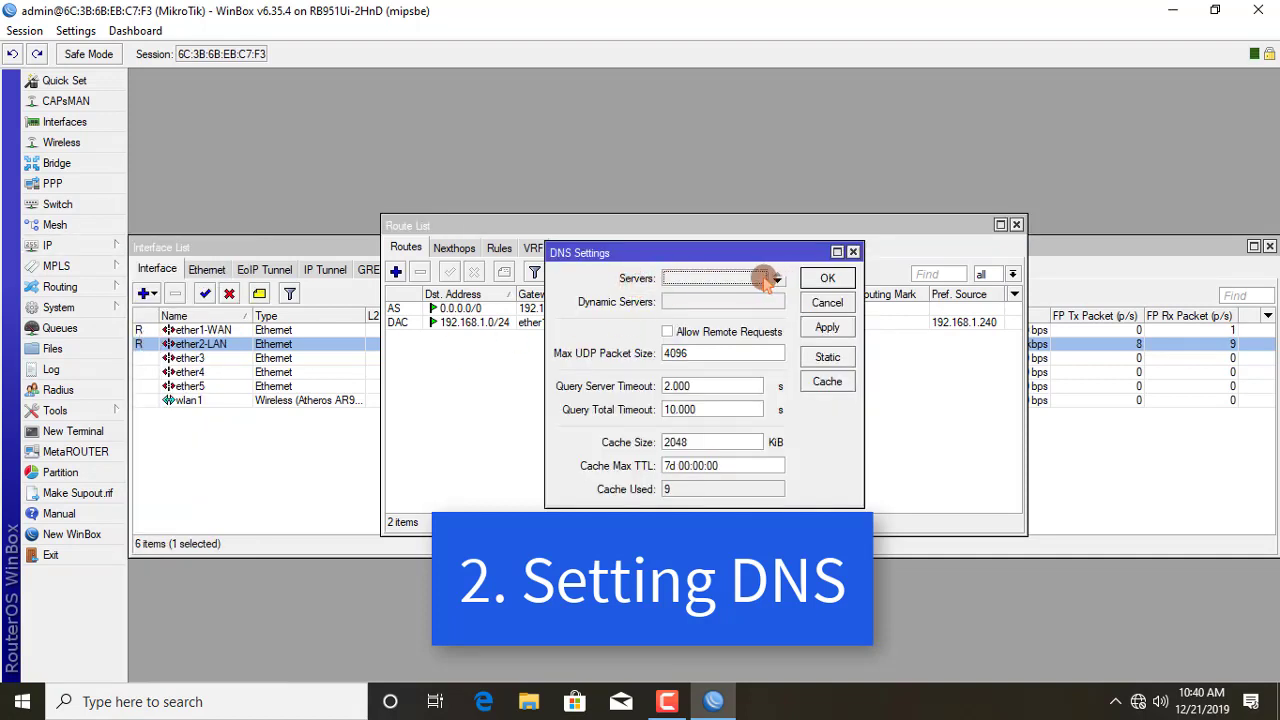
left_click(690, 278)
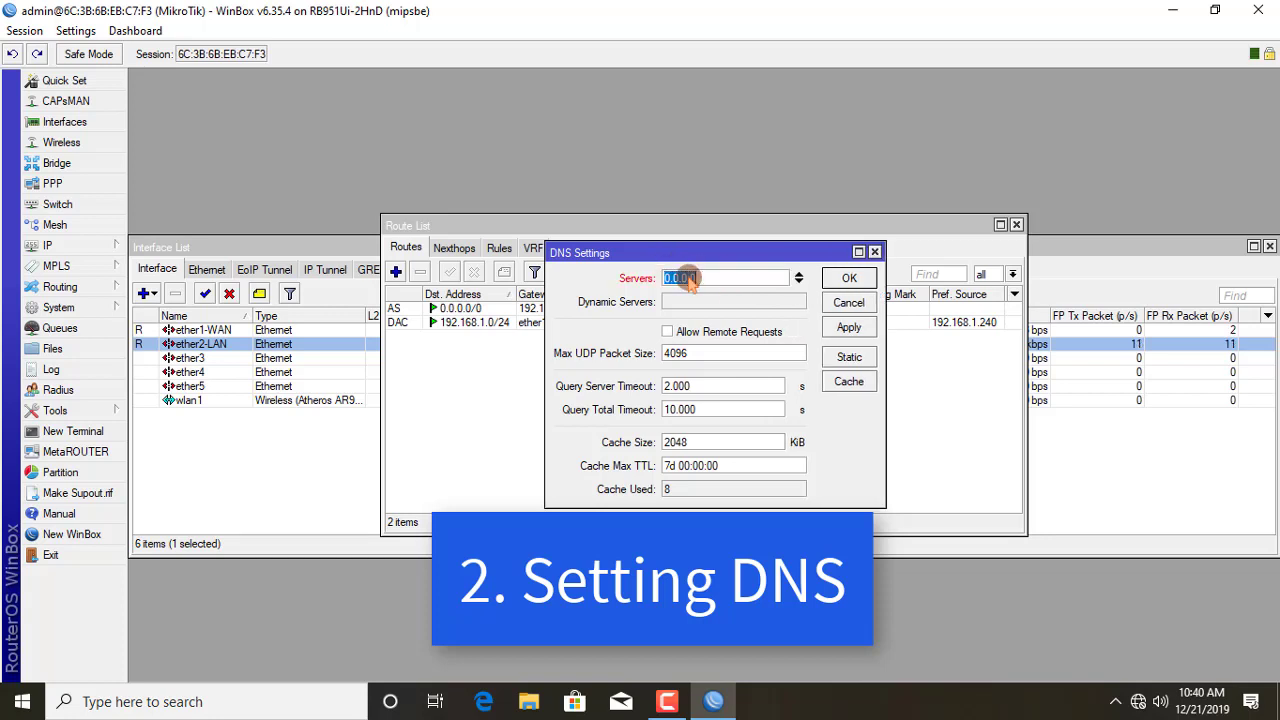
type("20")
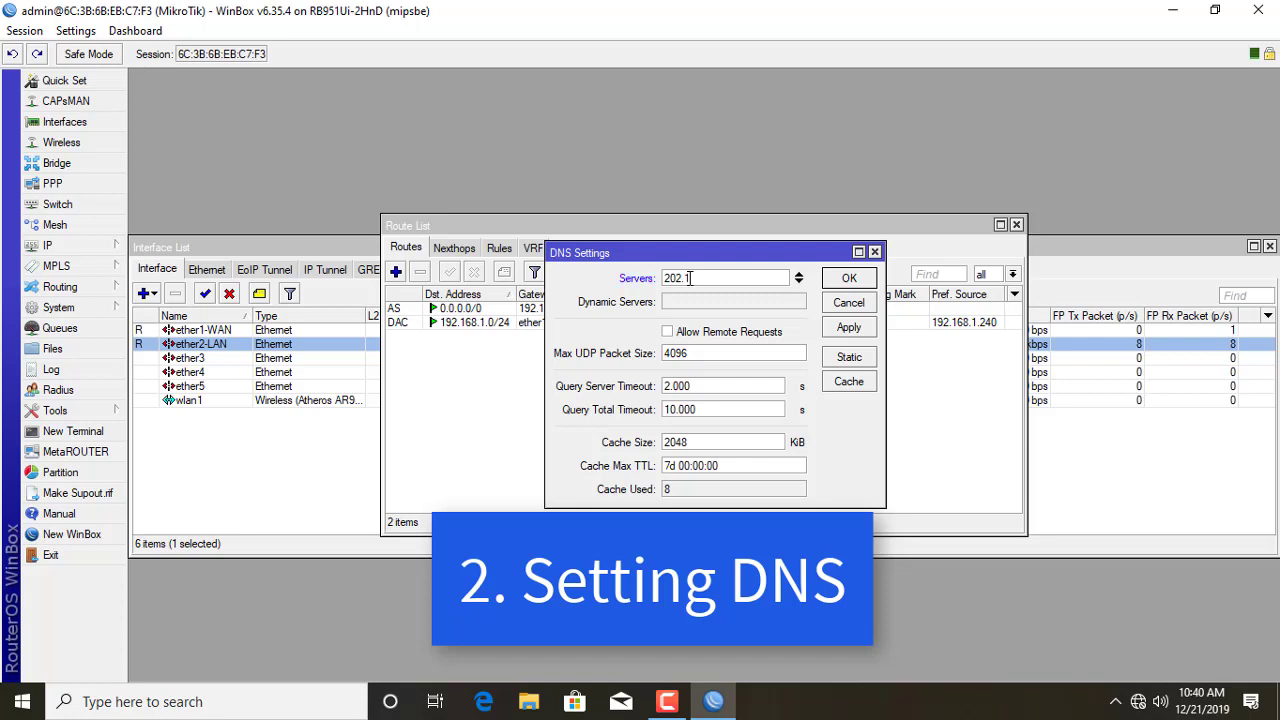
type("2.134.0")
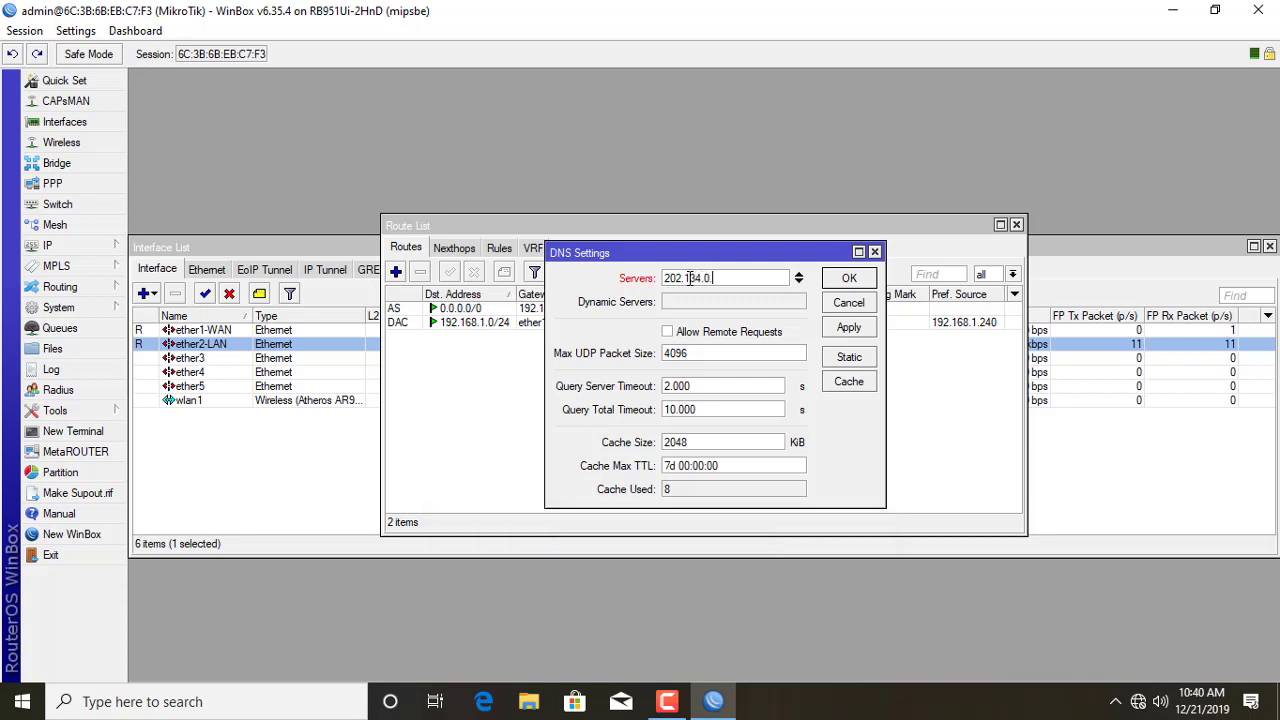
type(".155")
left_click(798, 278)
left_click(798, 278)
type("8")
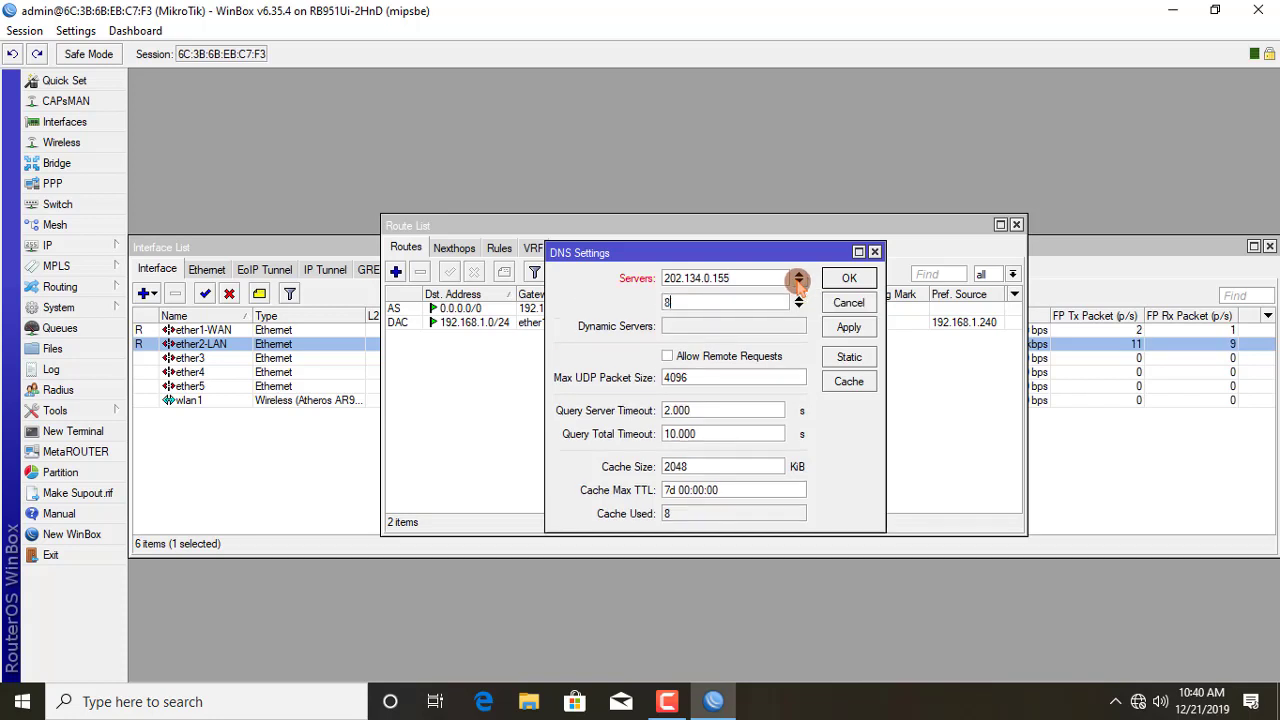
type(".8.8.8")
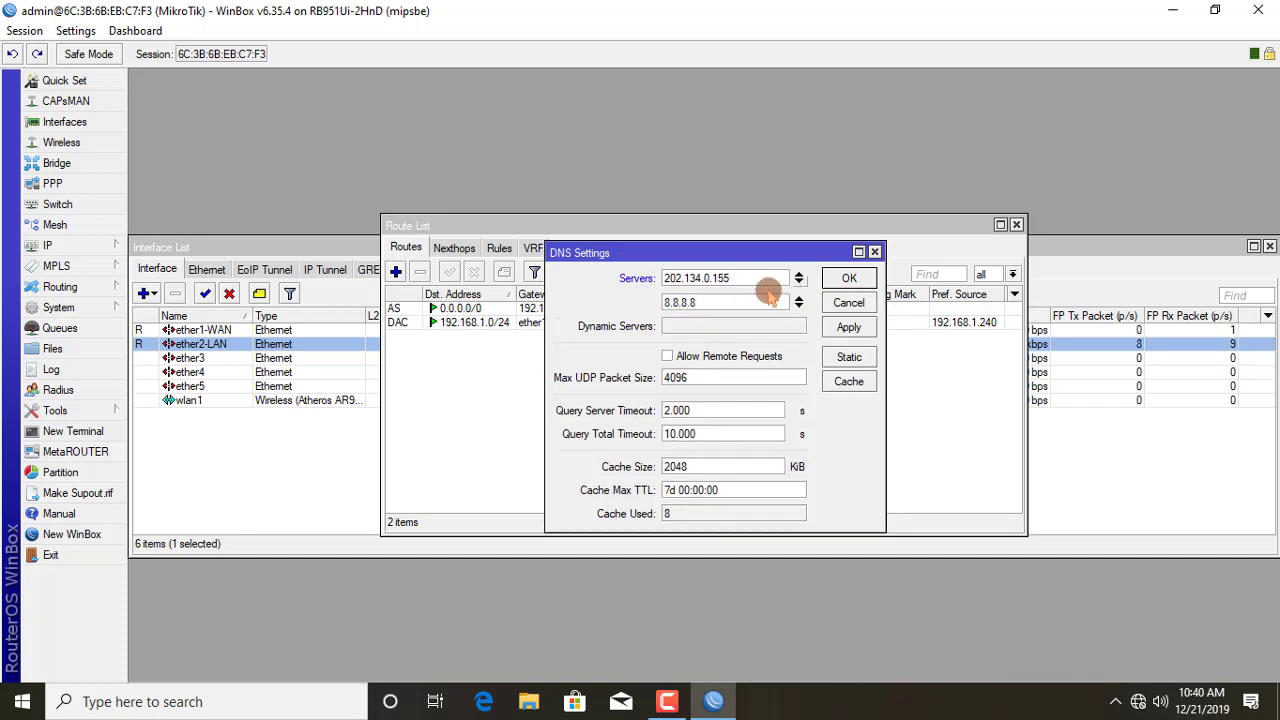
left_click(852, 331)
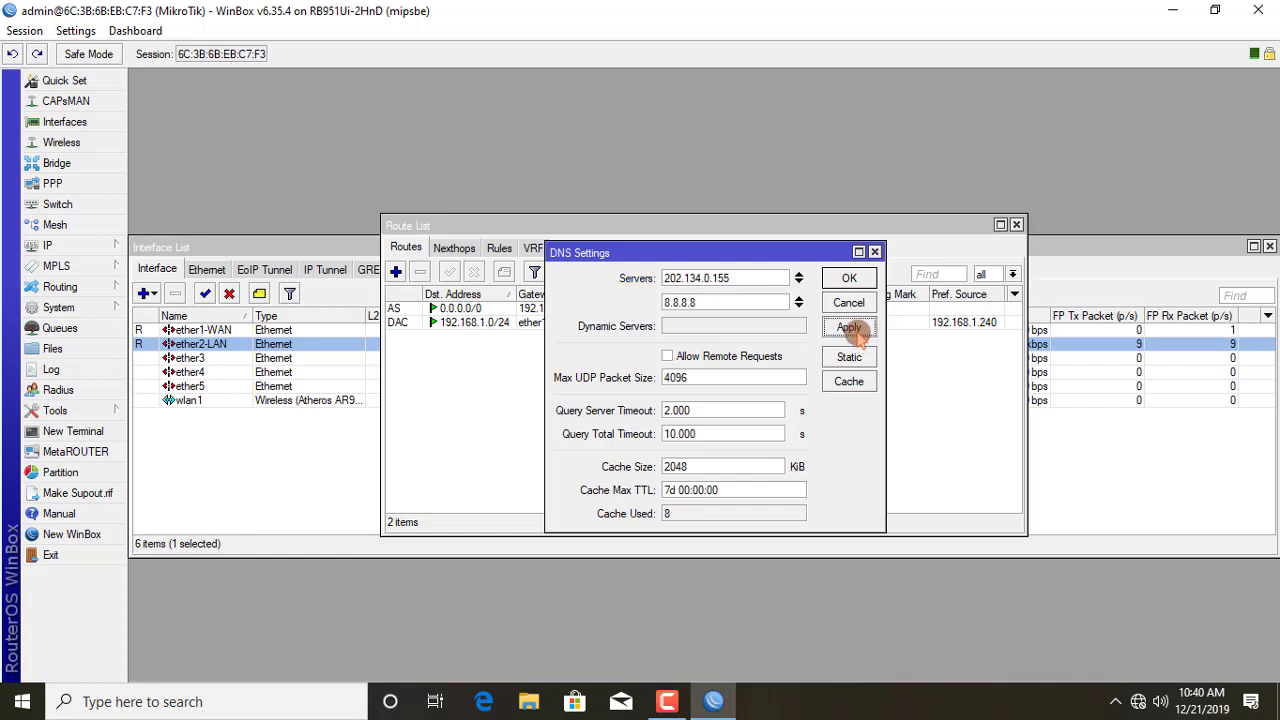
left_click(857, 282)
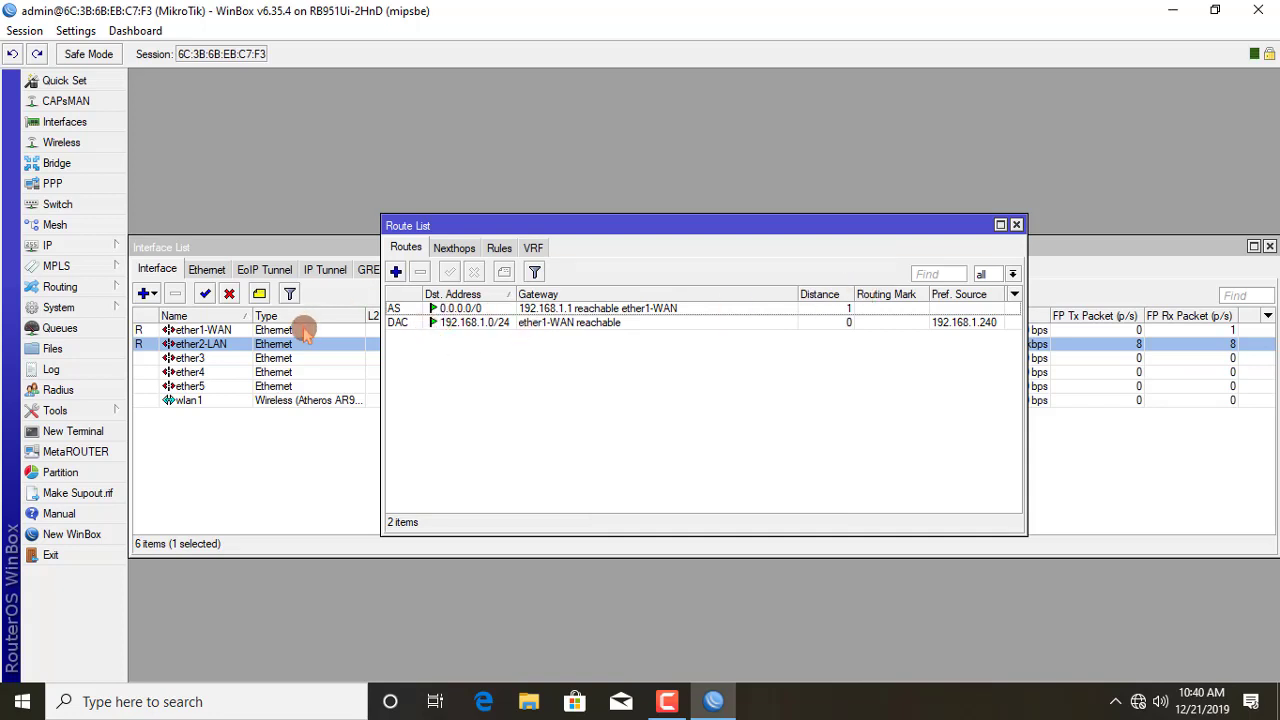
left_click(76, 436)
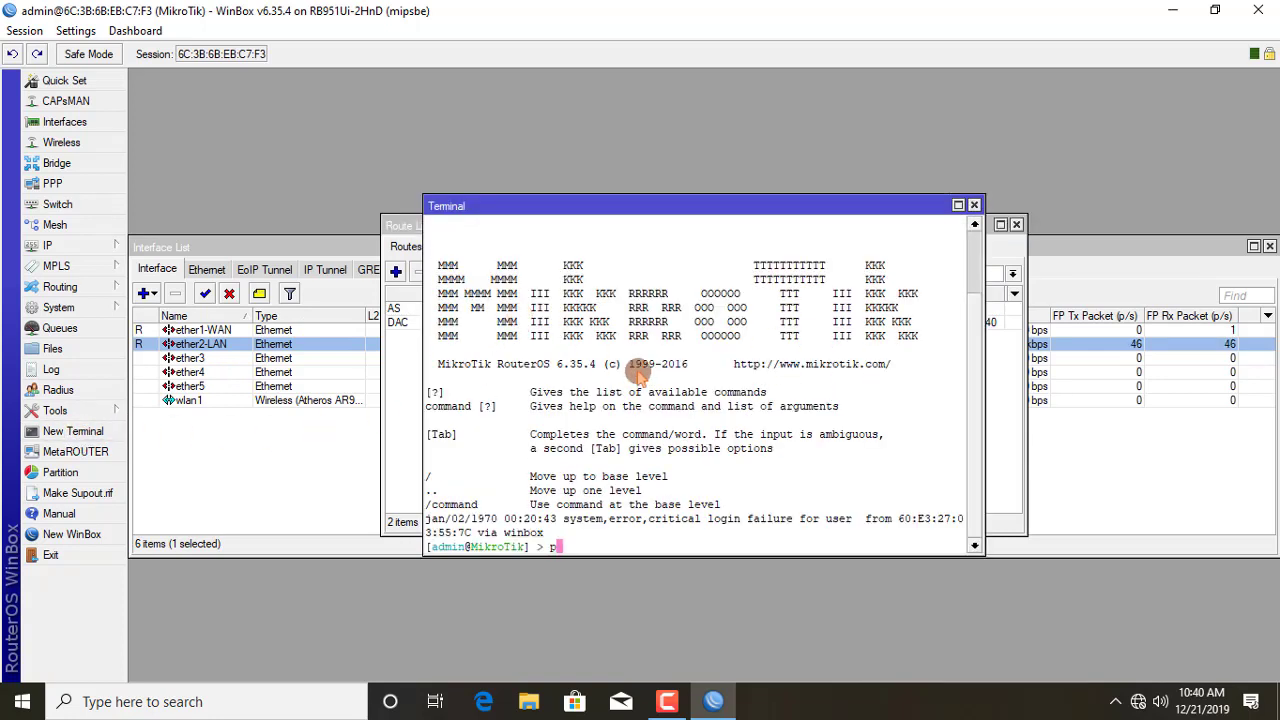
type("ing google.com")
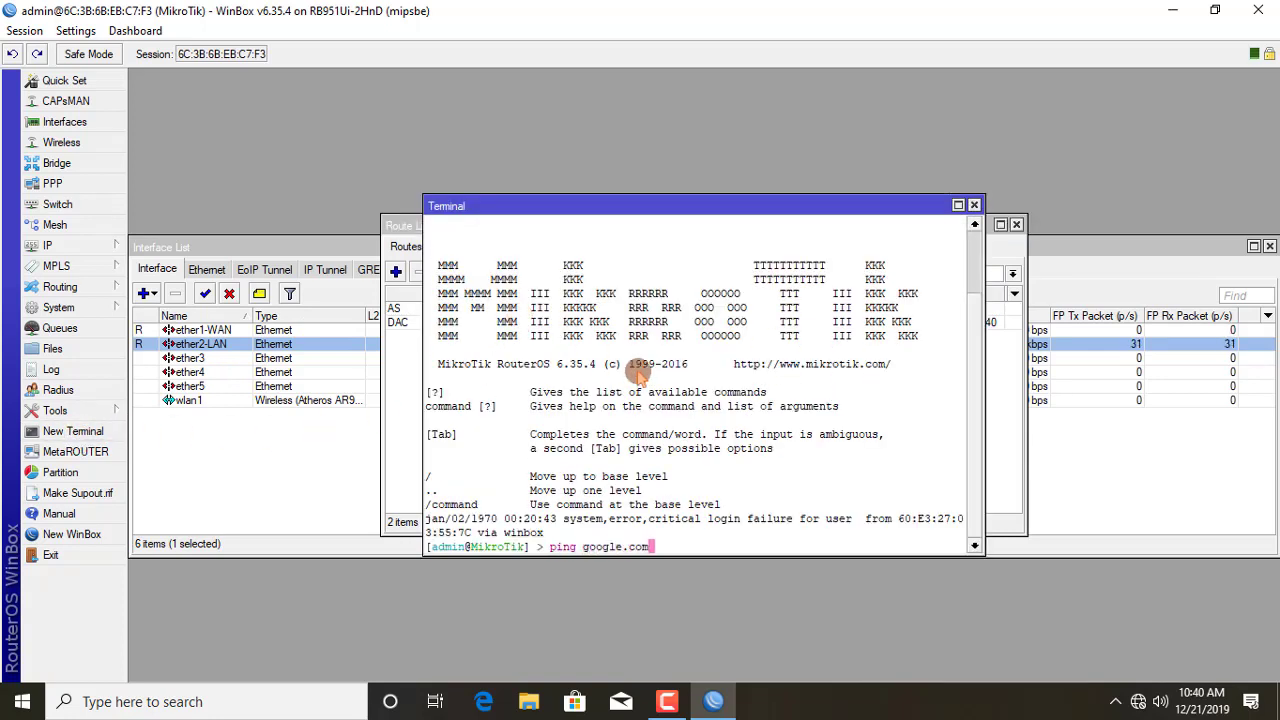
key("Return")
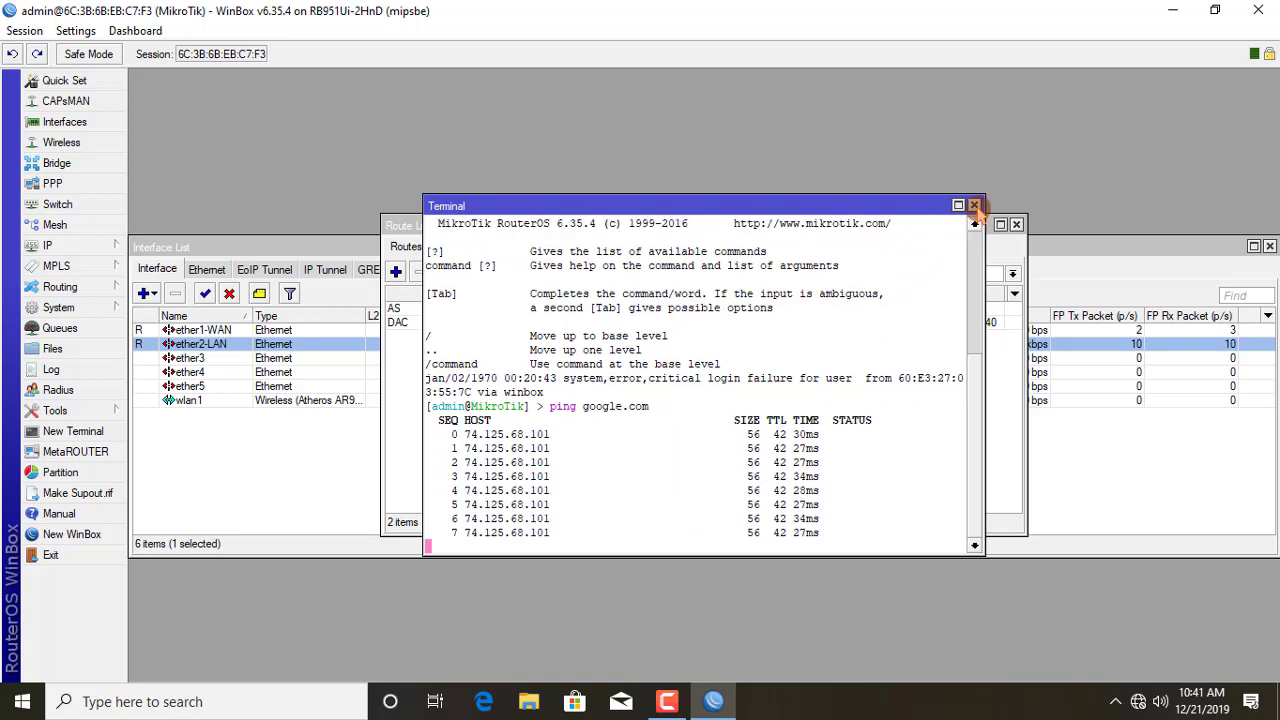
left_click(974, 205)
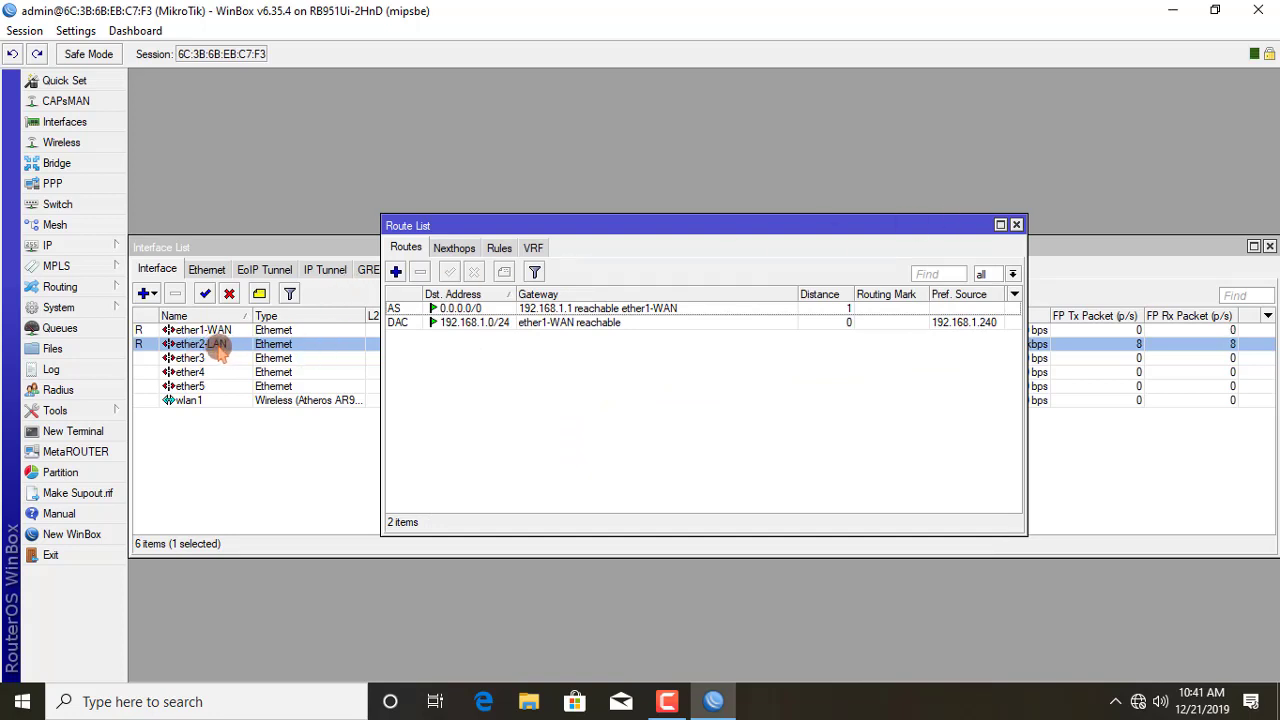
Step: Add the address 10.1.1.1/24 assigned to the ether2-LAN interface
left_click(78, 246)
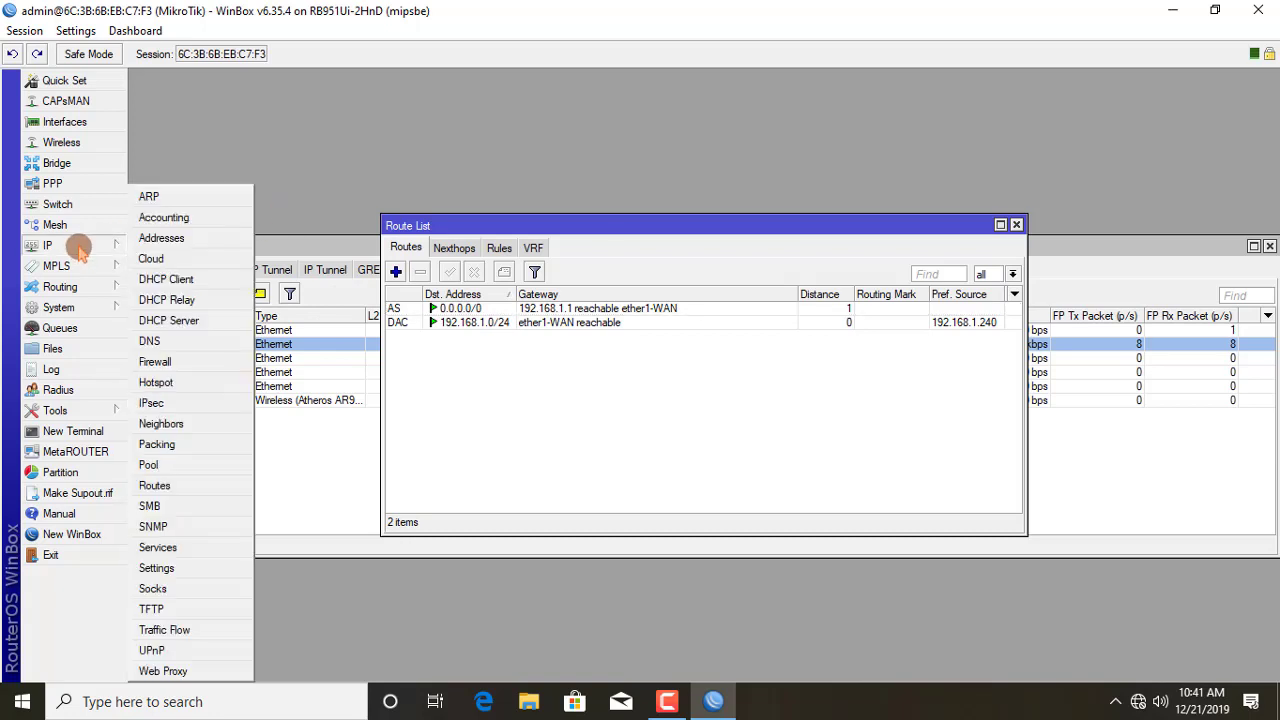
left_click(162, 238)
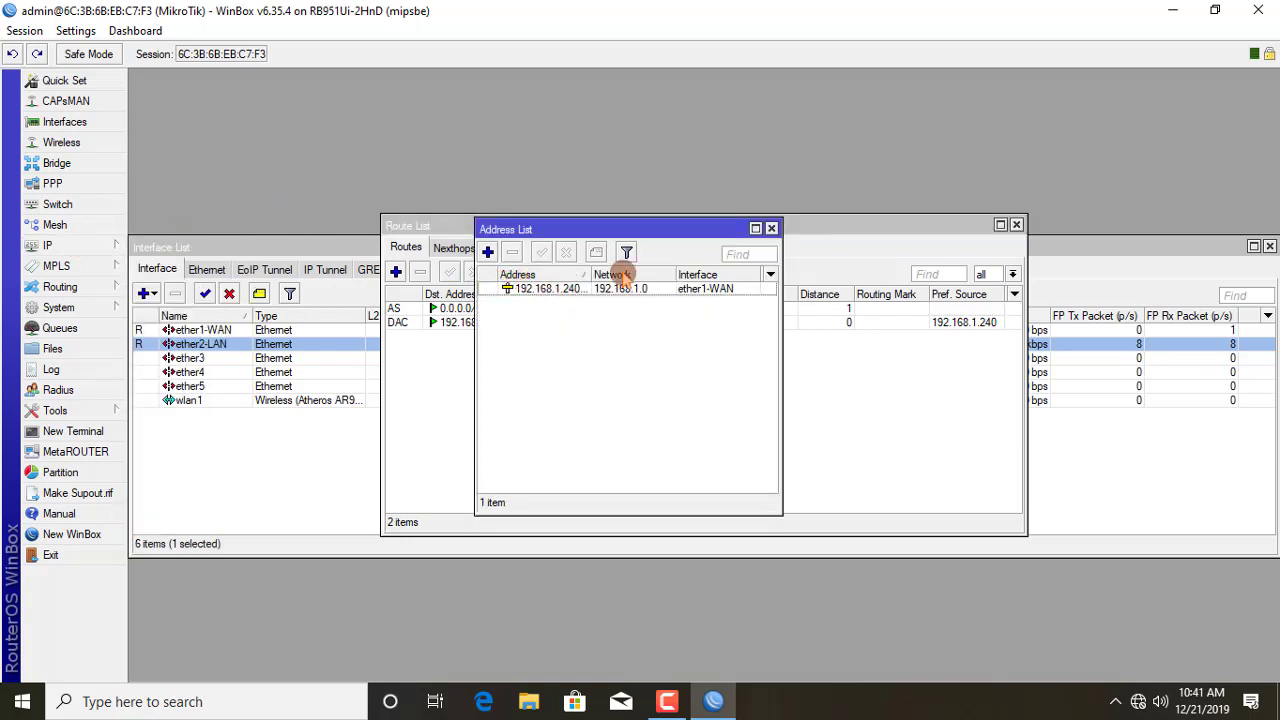
left_click(489, 253)
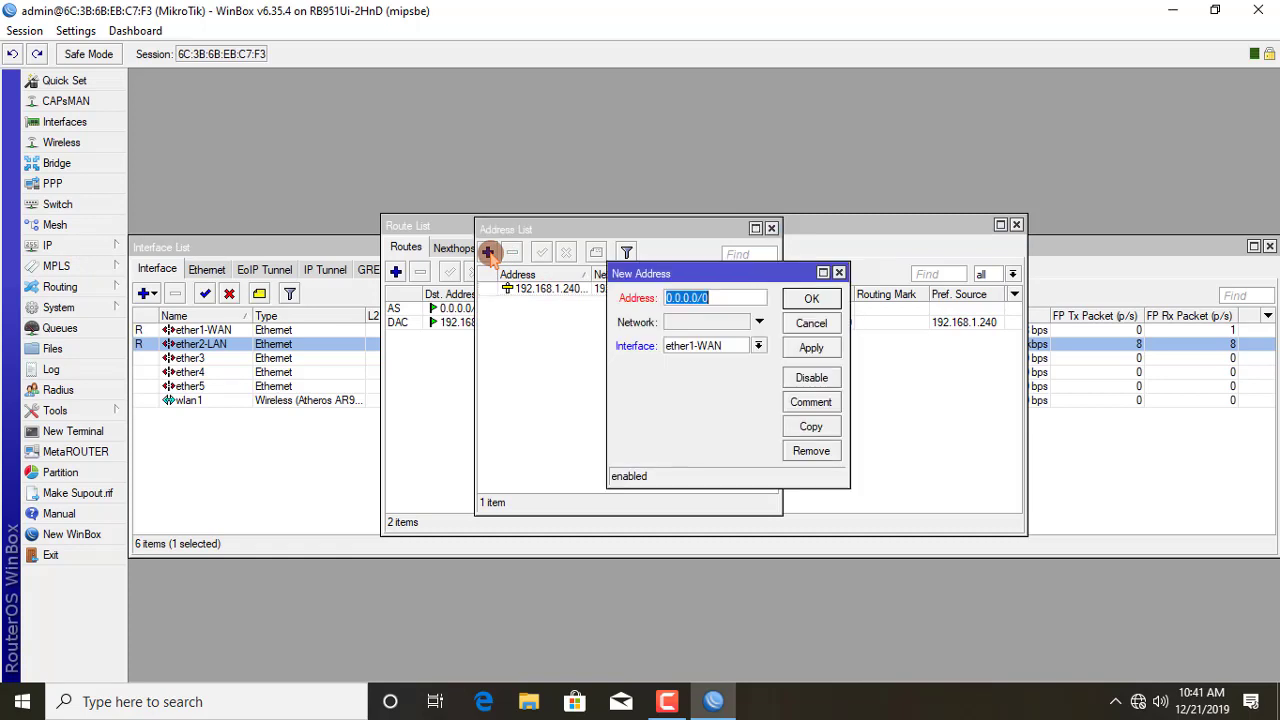
type("10")
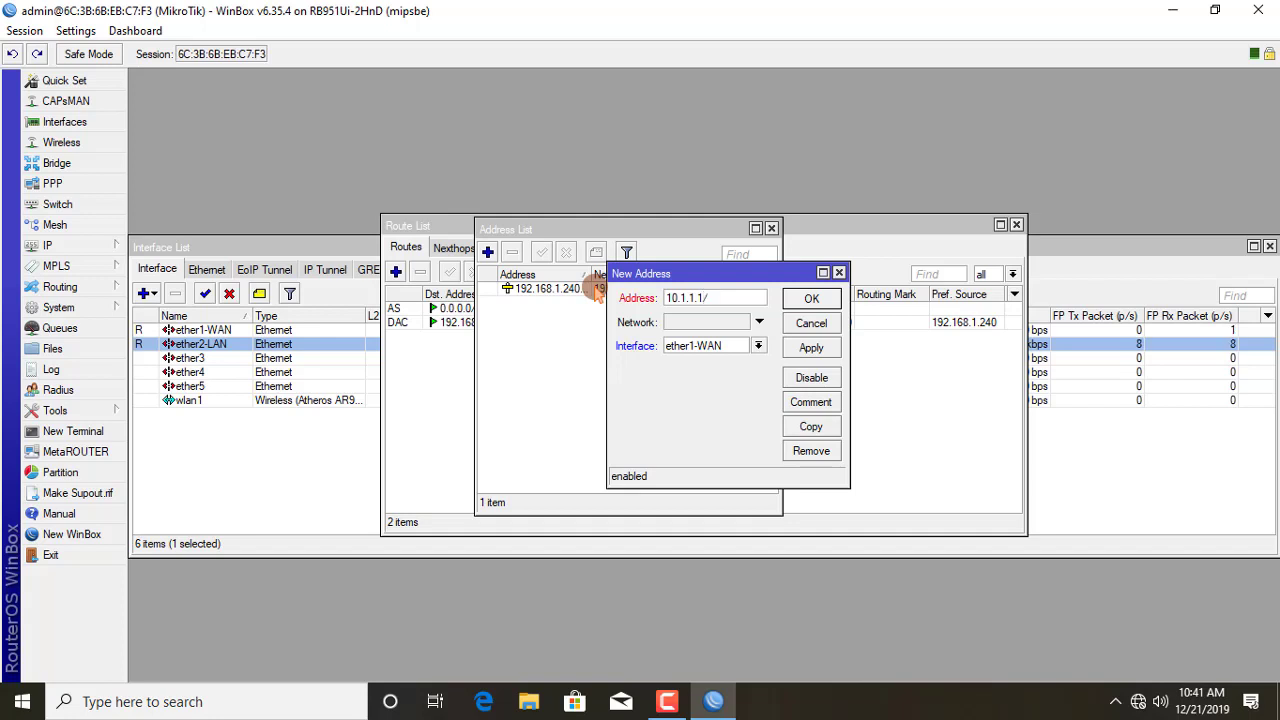
left_click(712, 346)
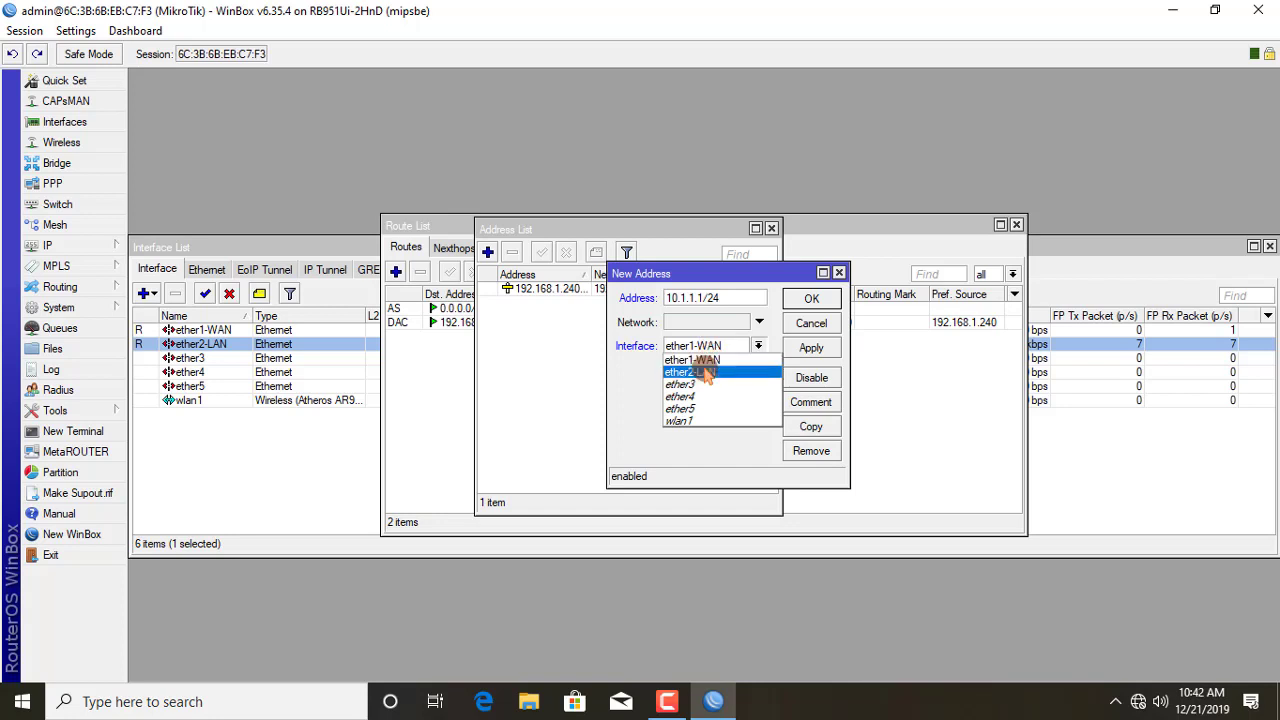
left_click(703, 366)
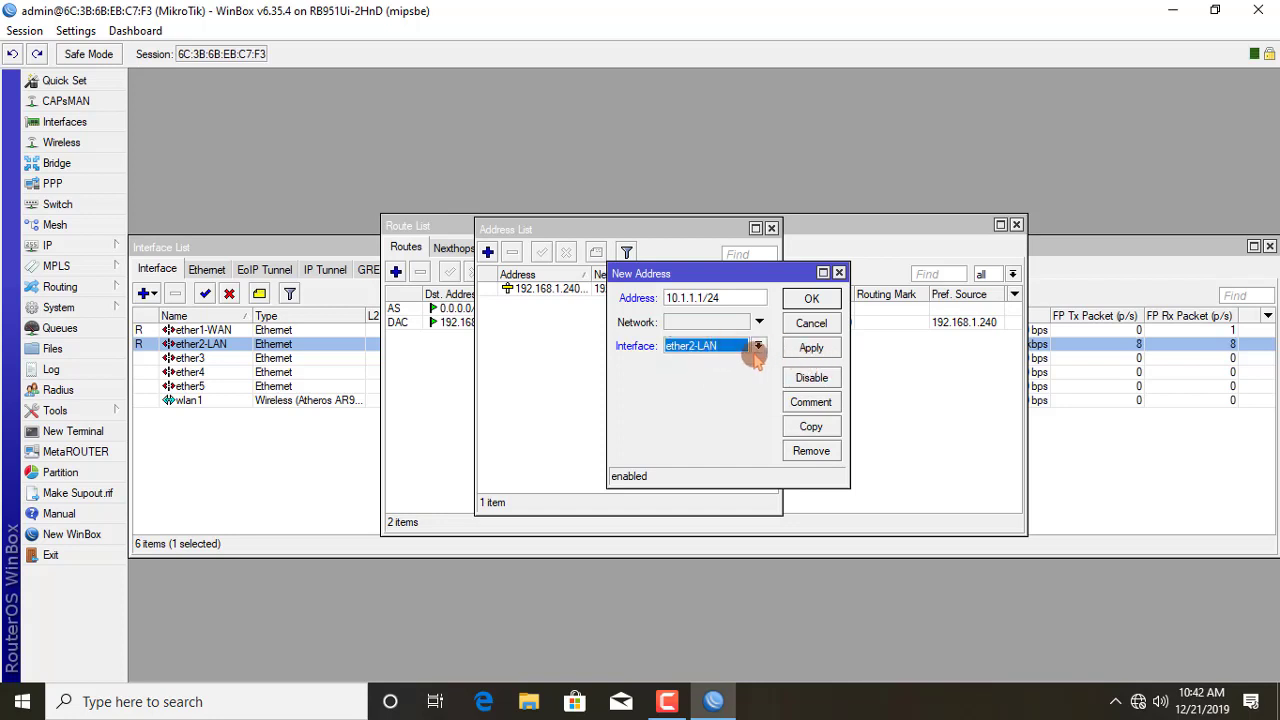
left_click(812, 348)
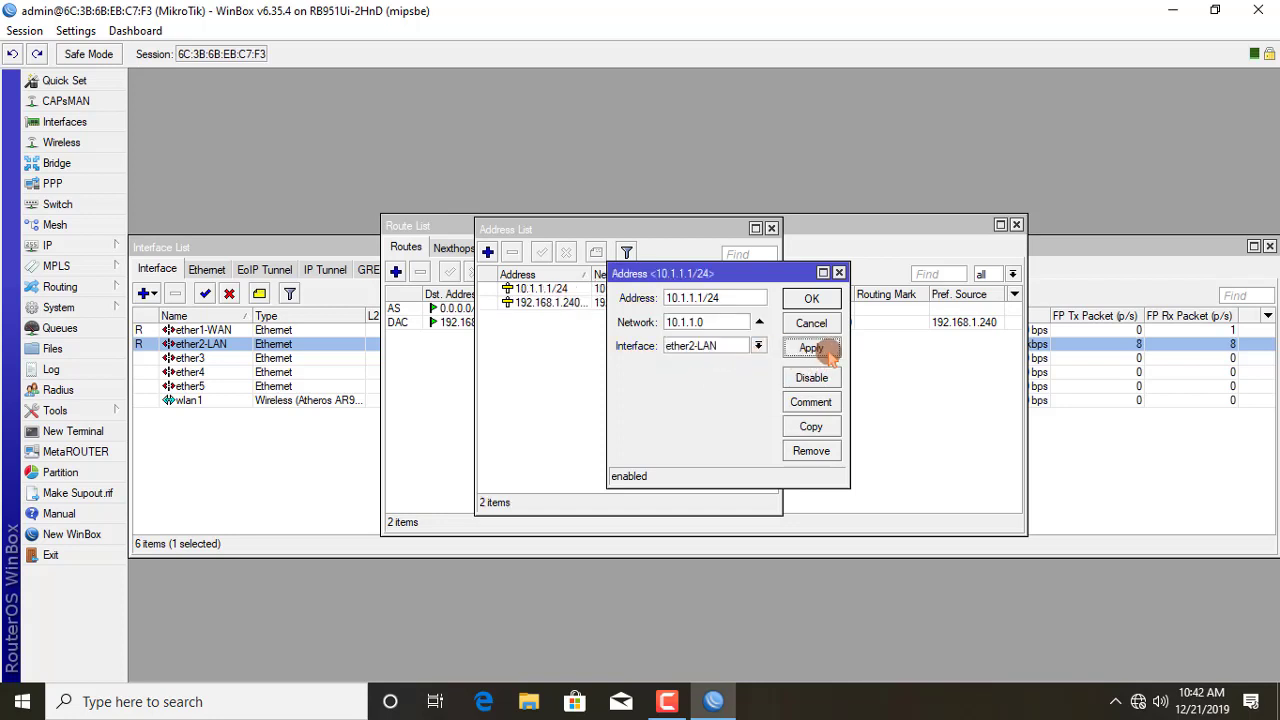
left_click(812, 299)
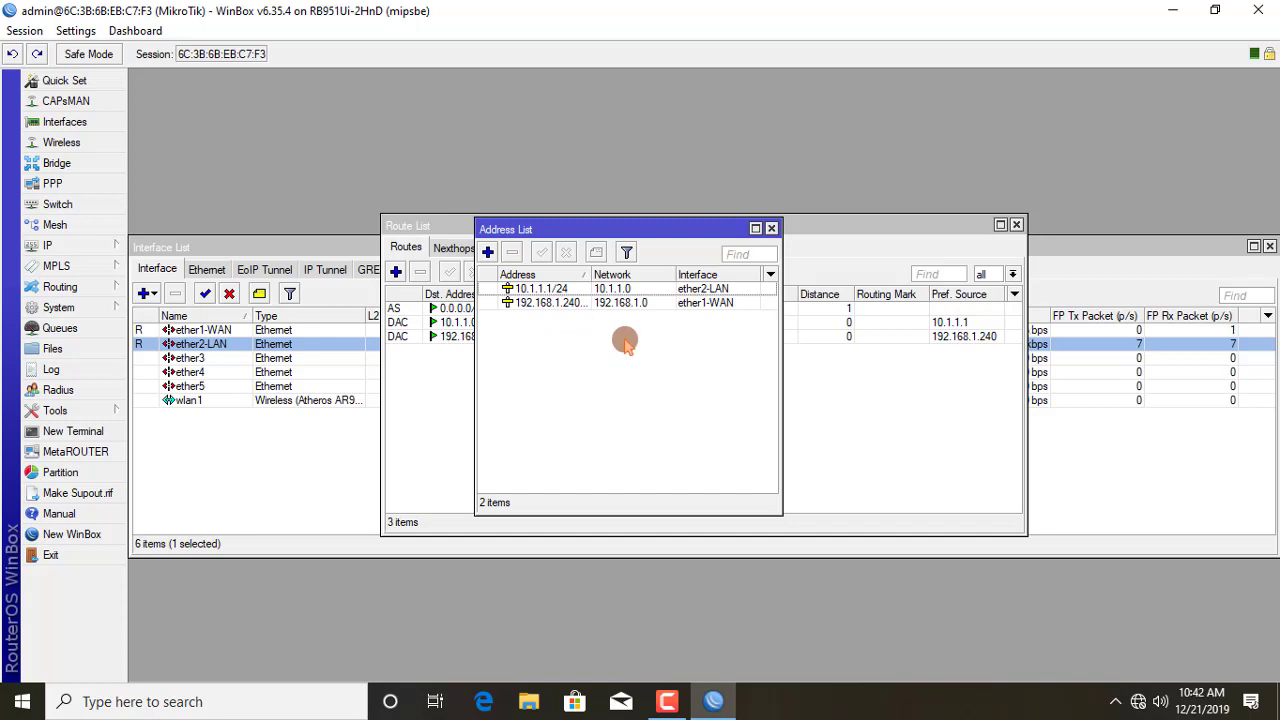
left_click(84, 252)
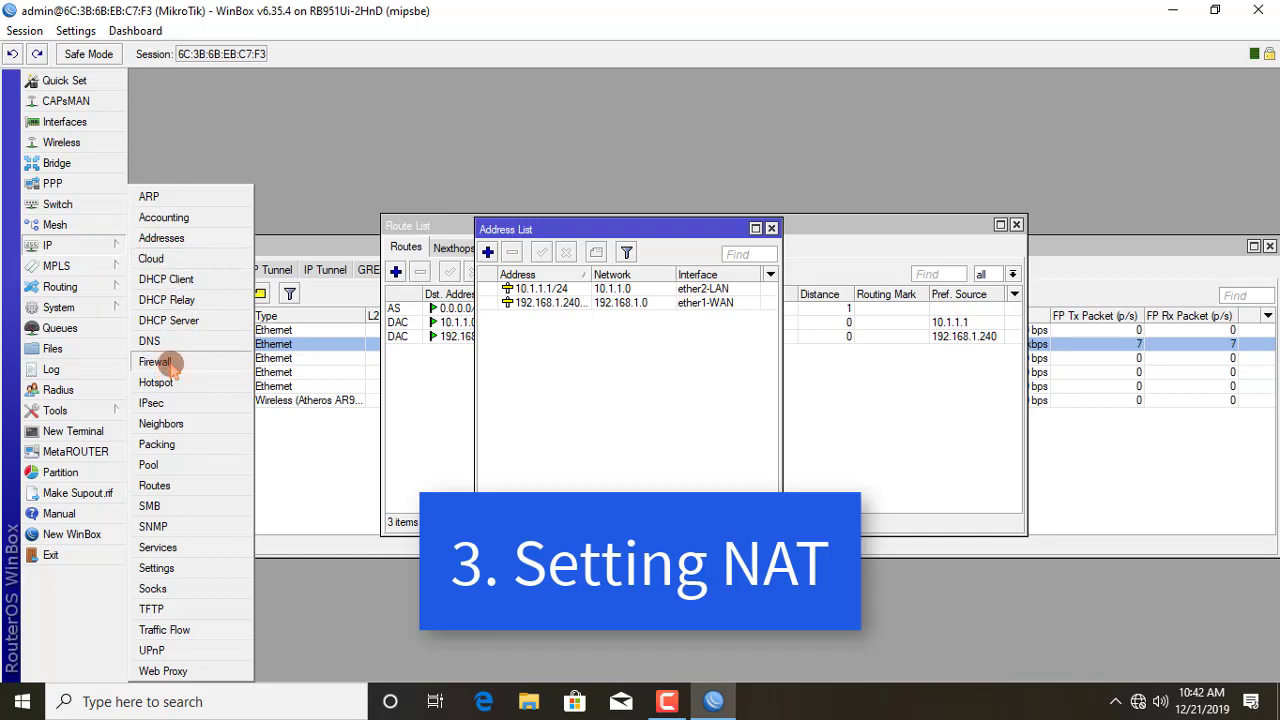
Step: Create a NAT rule with chain srcnat, out interface ether1-WAN and action masquerade
left_click(160, 362)
left_click(472, 207)
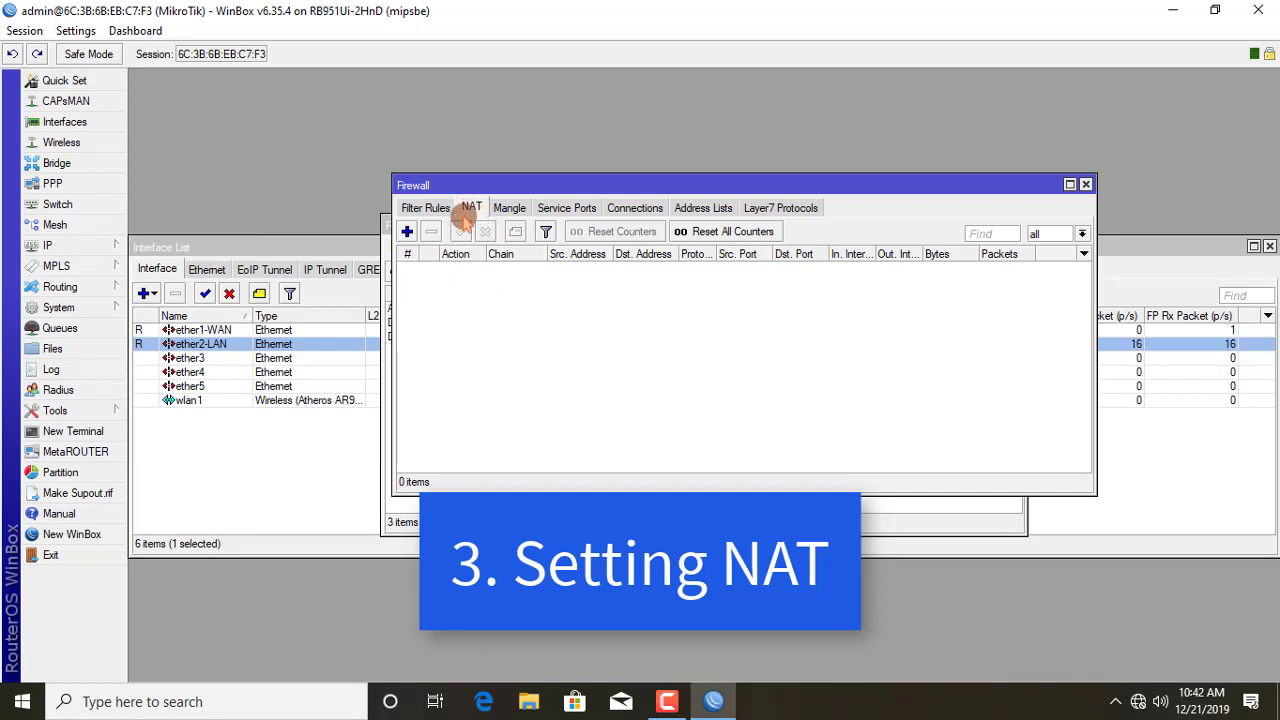
left_click(407, 232)
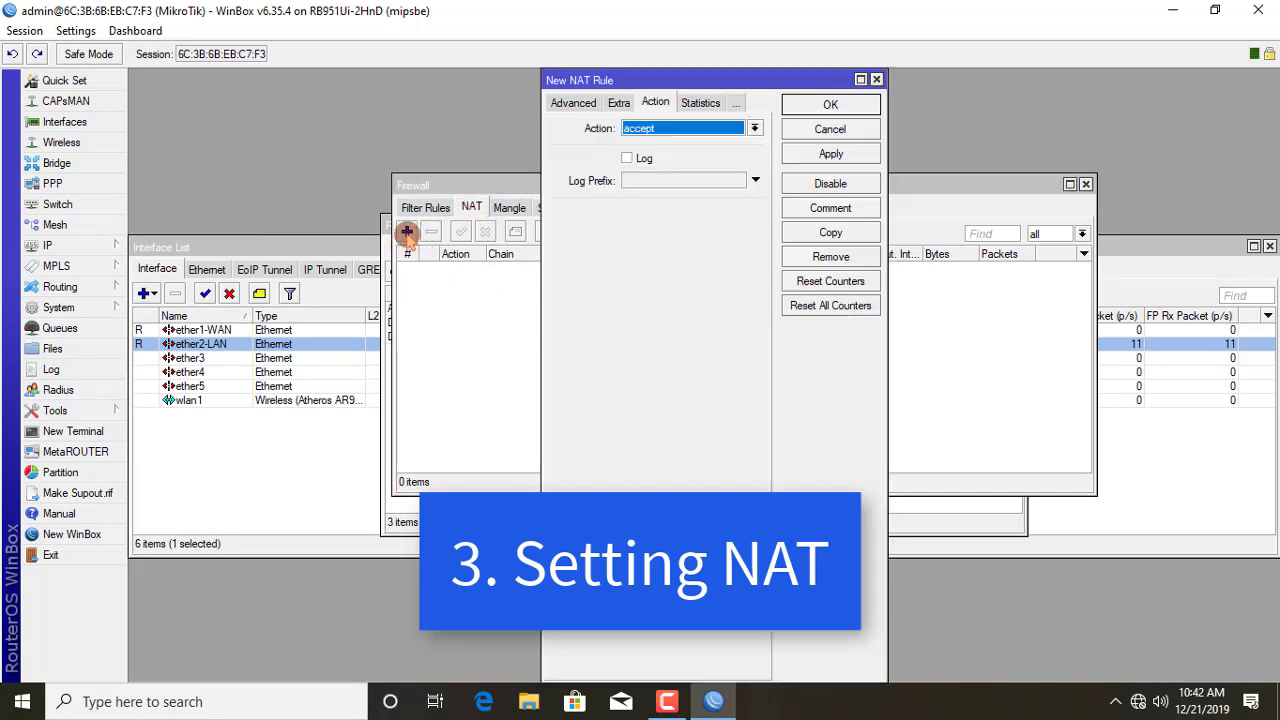
left_click(574, 104)
left_click(565, 103)
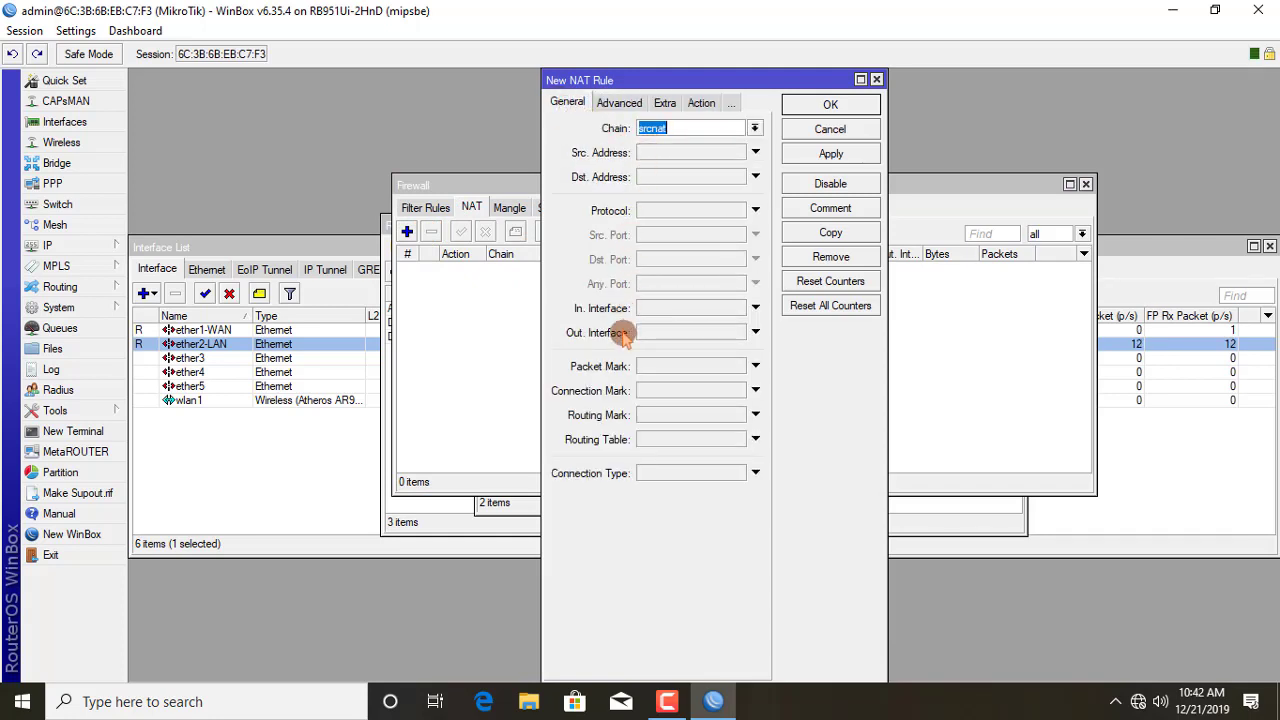
left_click(680, 333)
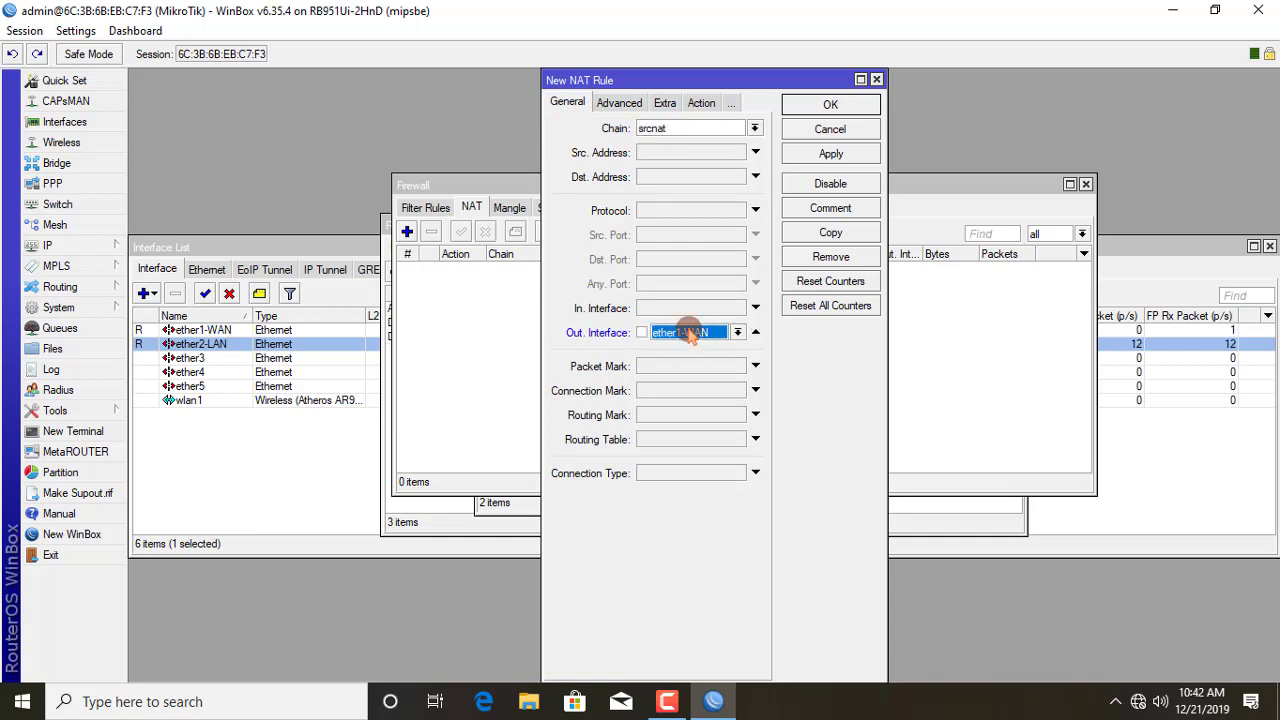
left_click(701, 103)
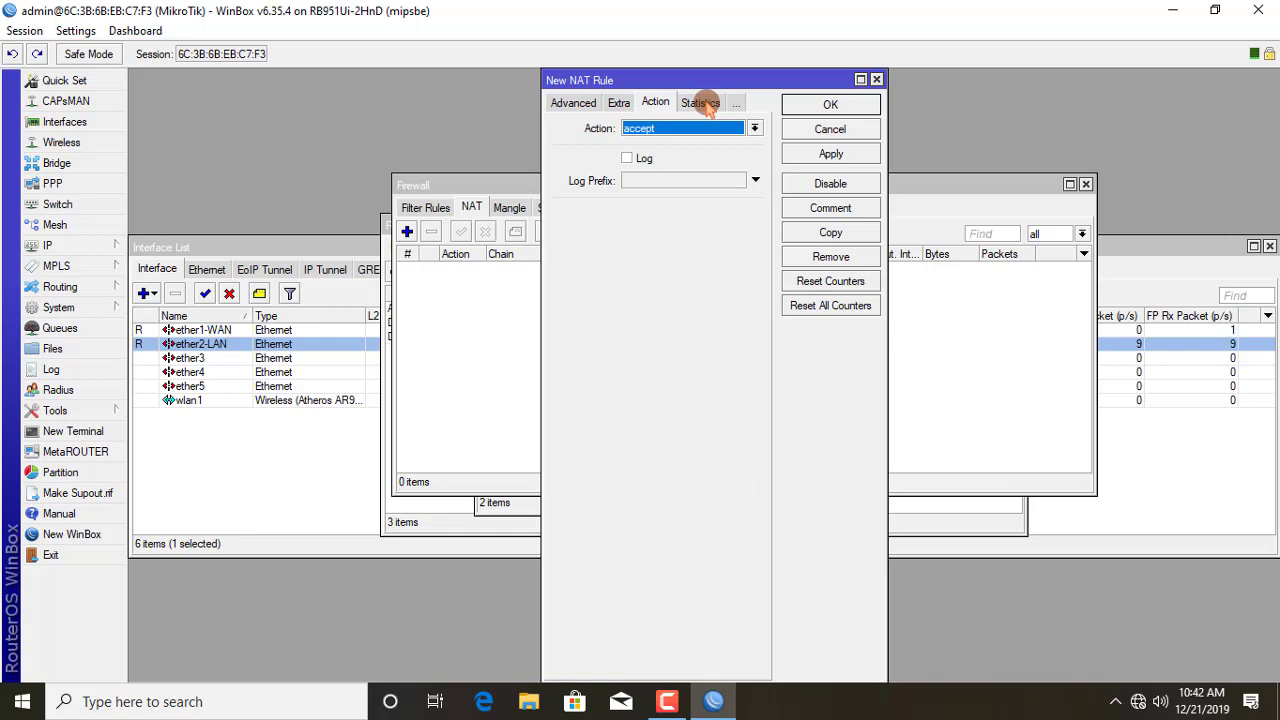
left_click(663, 130)
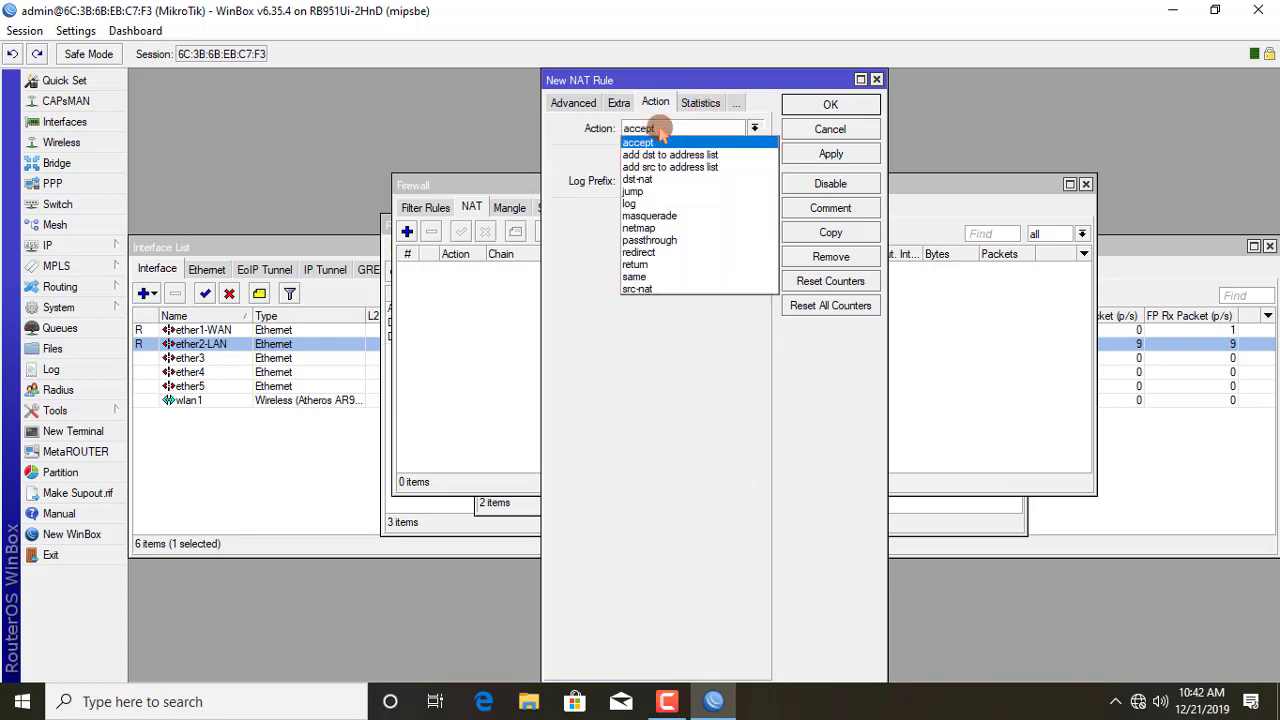
left_click(652, 216)
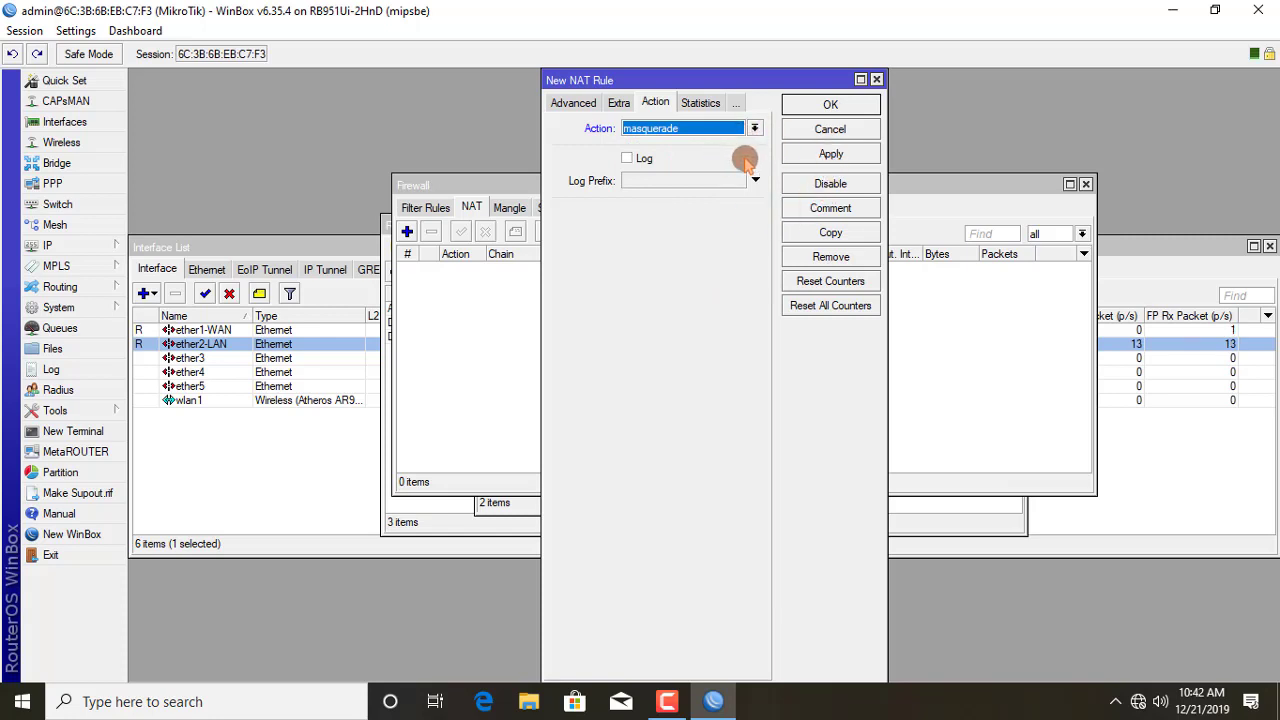
left_click(828, 155)
left_click(831, 106)
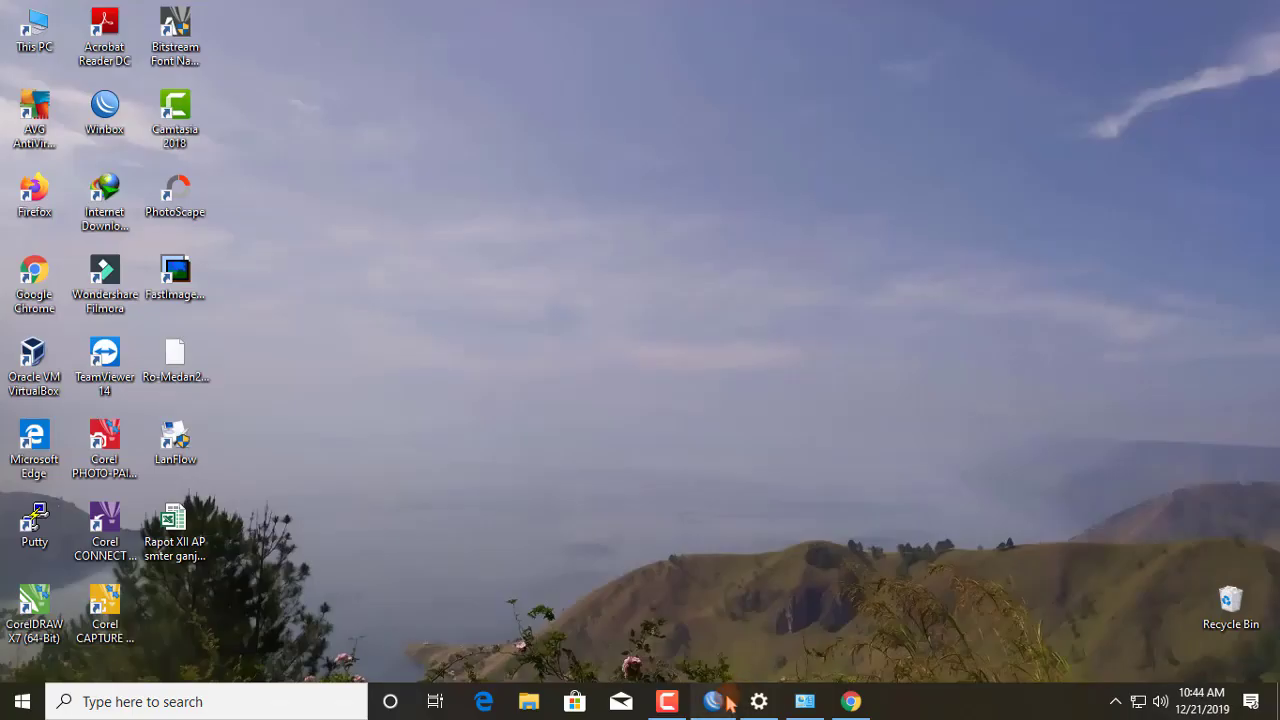
Step: Bring WinBox back and close the Firewall, Address List, Route List and Interface List windows
left_click(715, 701)
left_click(771, 357)
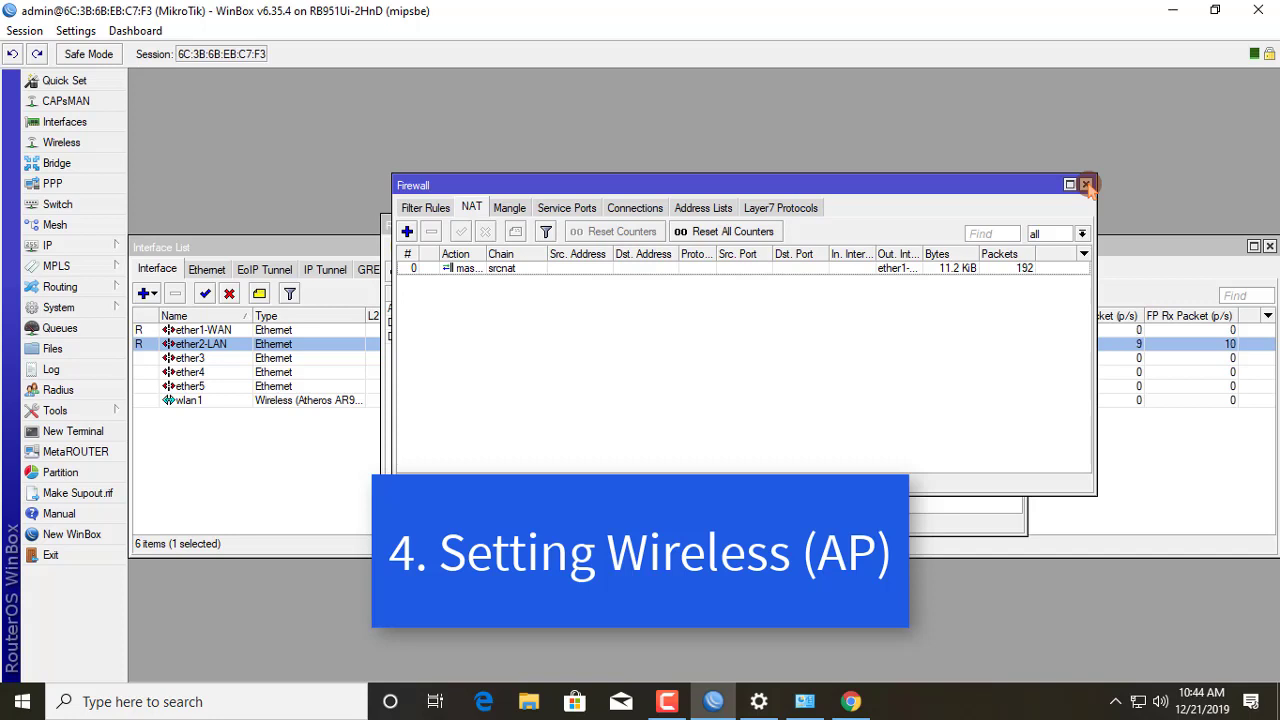
left_click(1087, 186)
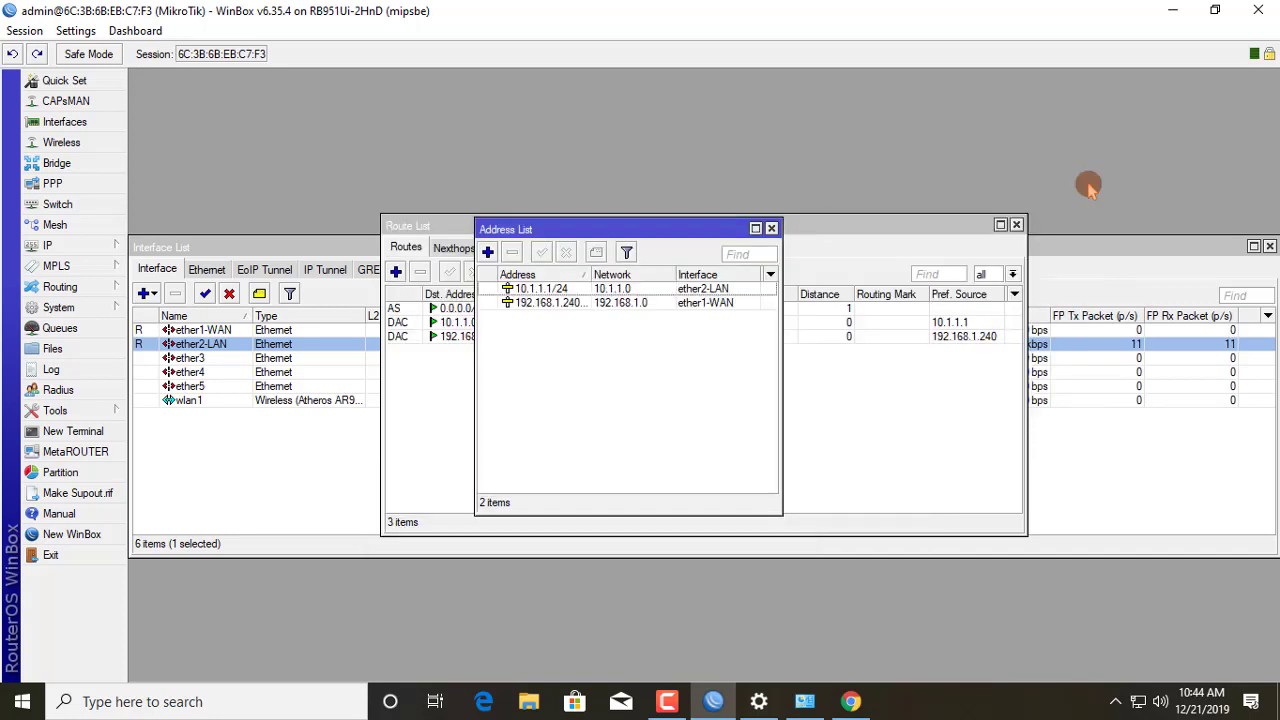
left_click(770, 223)
left_click(1016, 224)
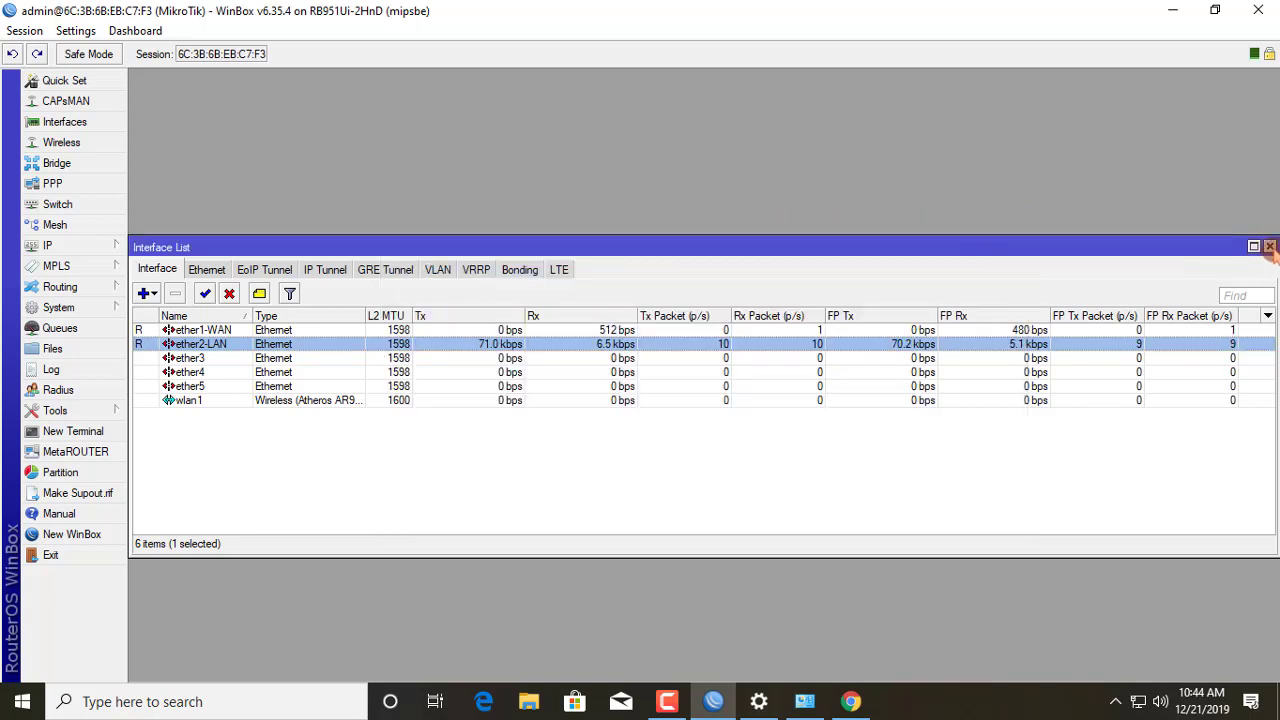
left_click(1268, 245)
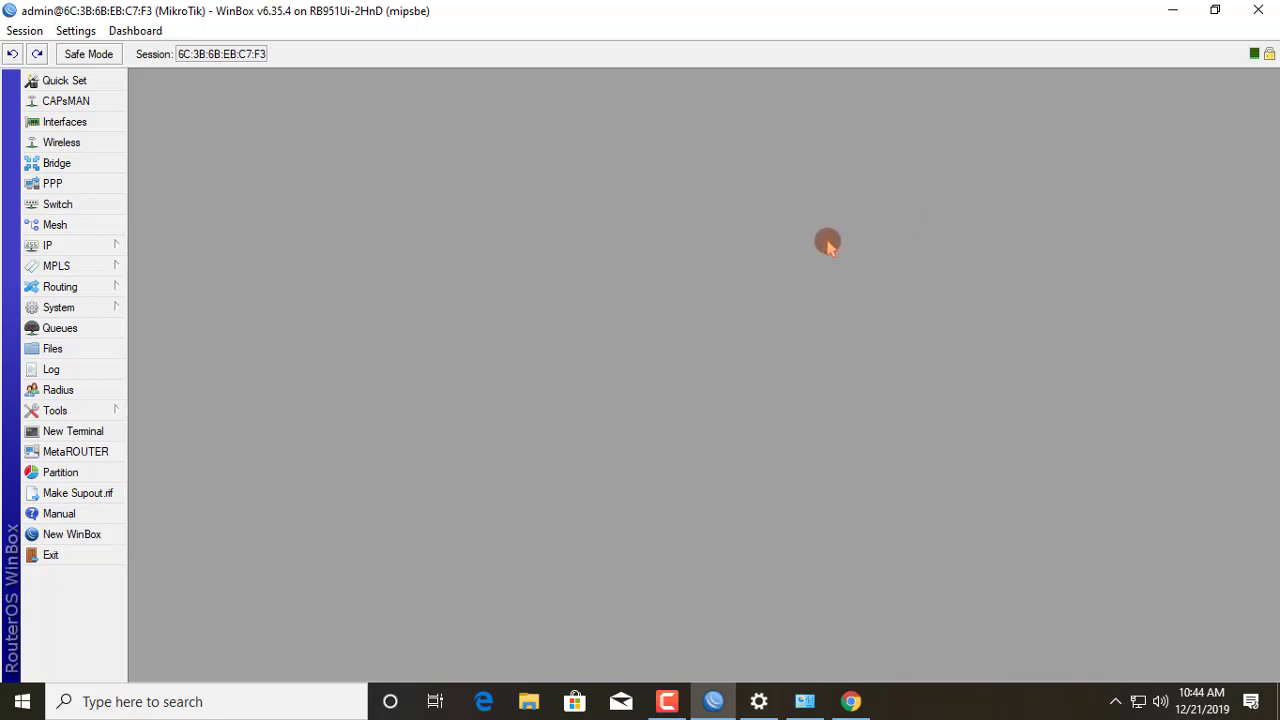
Step: Add security profile profile1-passwifi with tkip allowed for unicast and group ciphers
left_click(84, 145)
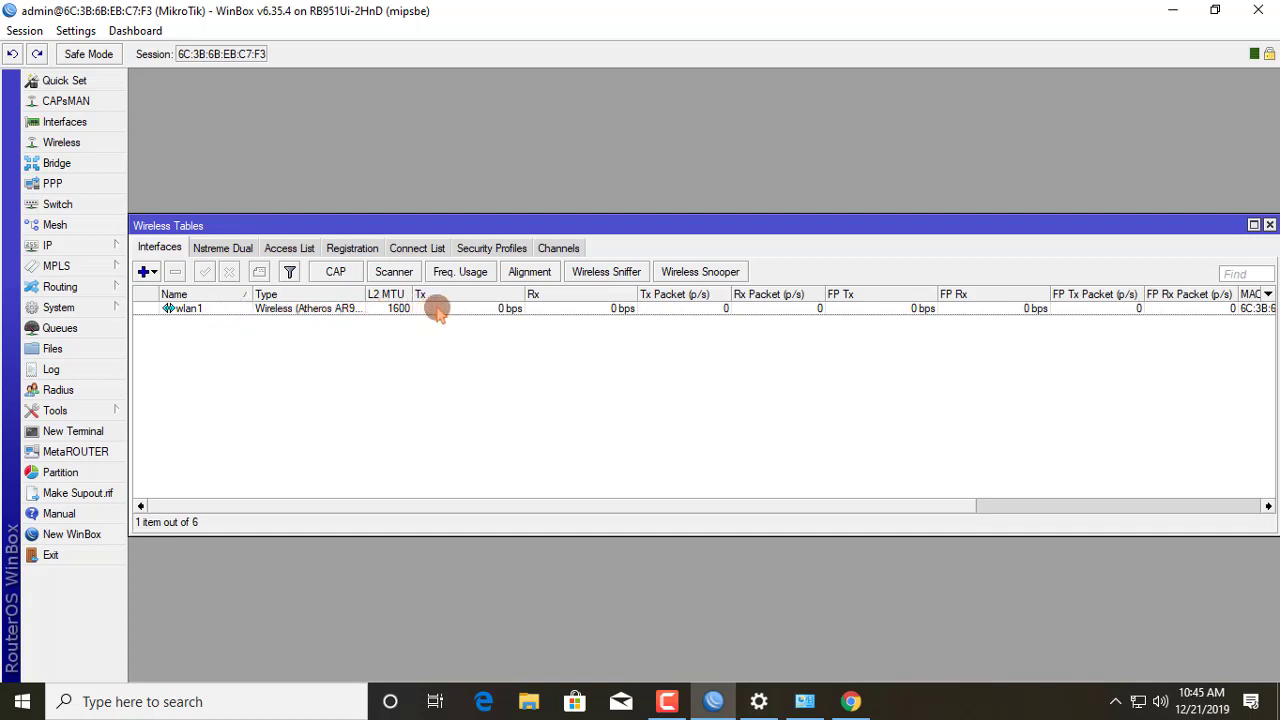
left_click(490, 249)
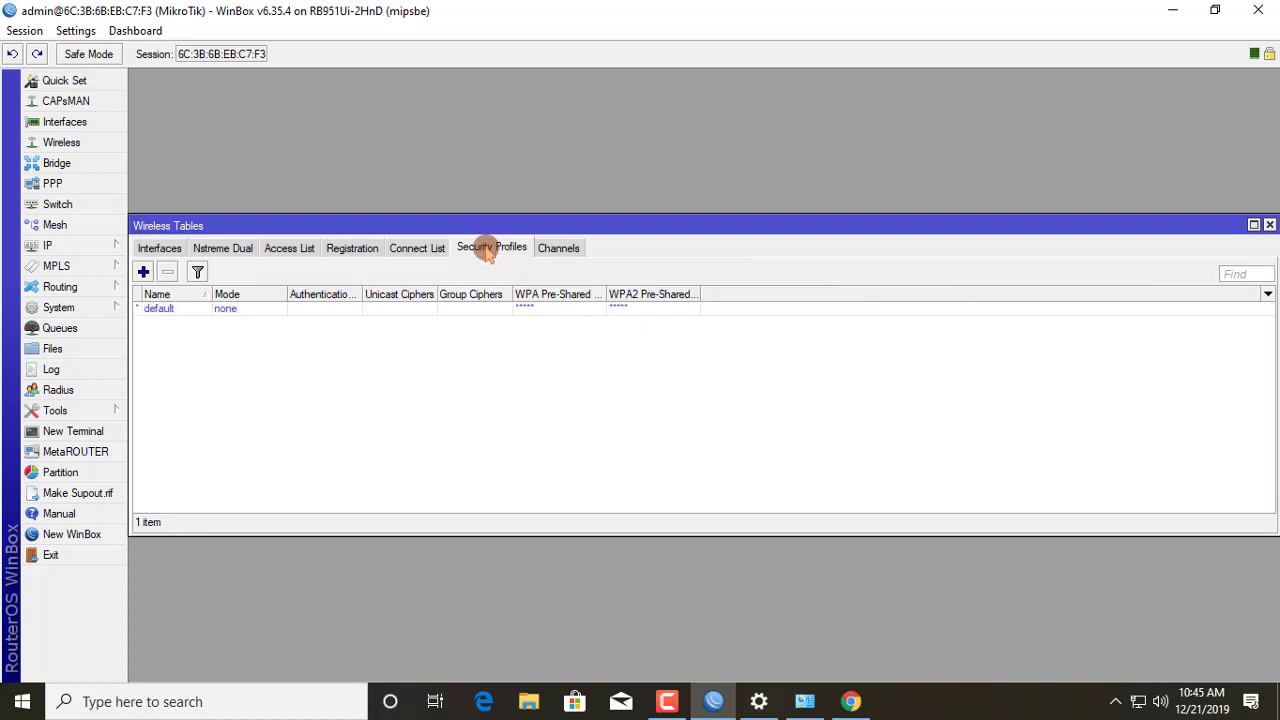
left_click(143, 271)
left_click(712, 252)
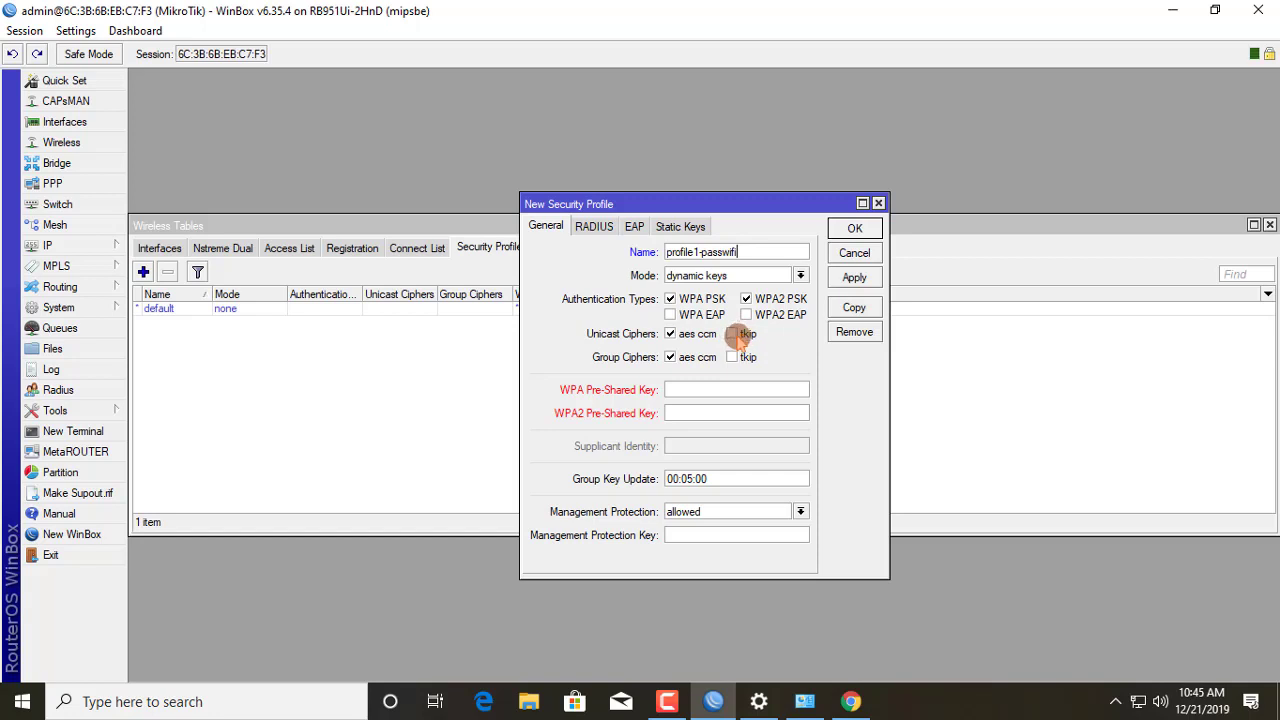
left_click(737, 335)
left_click(734, 357)
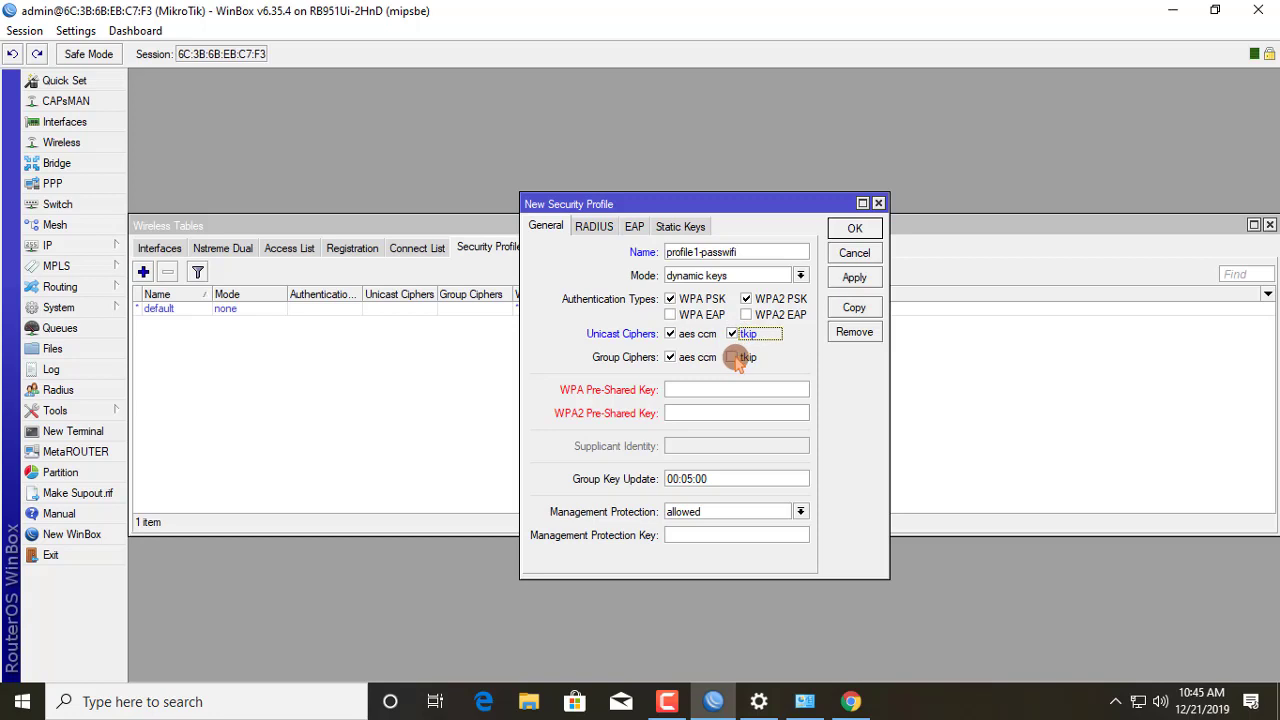
Step: Enter the WPA and WPA2 pre-shared keys and save the profile
left_click(694, 391)
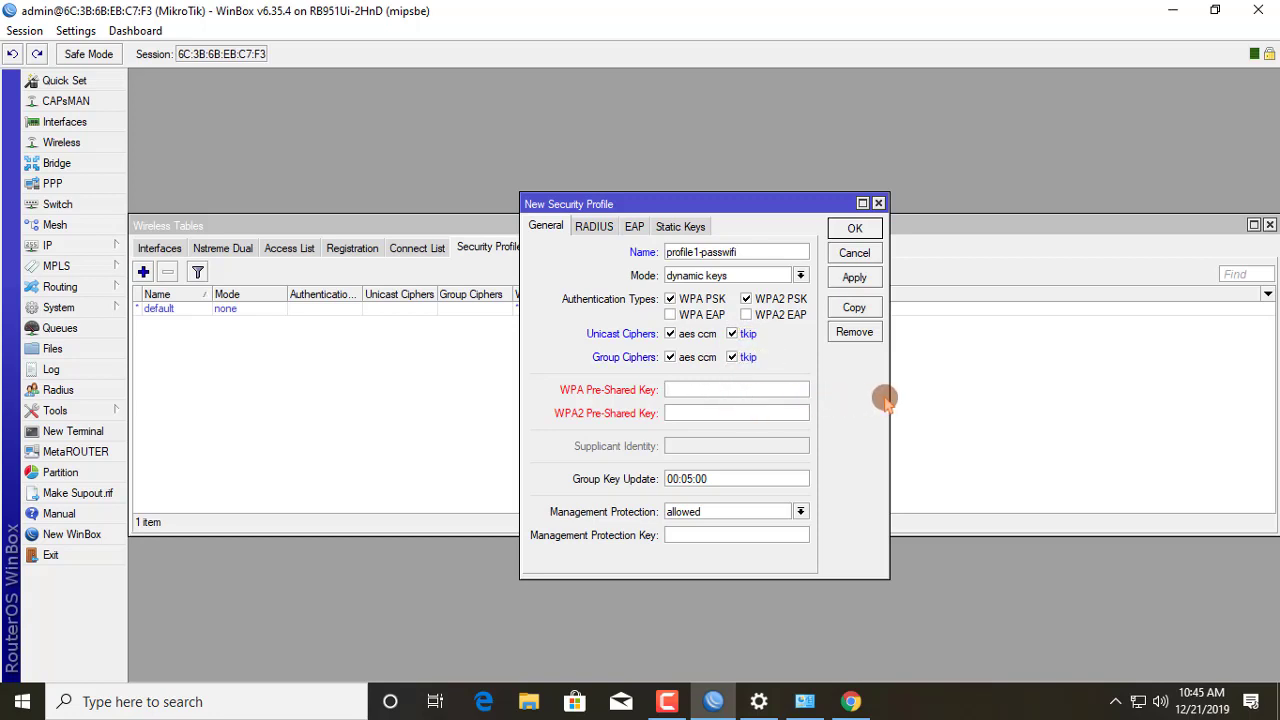
type("12345678")
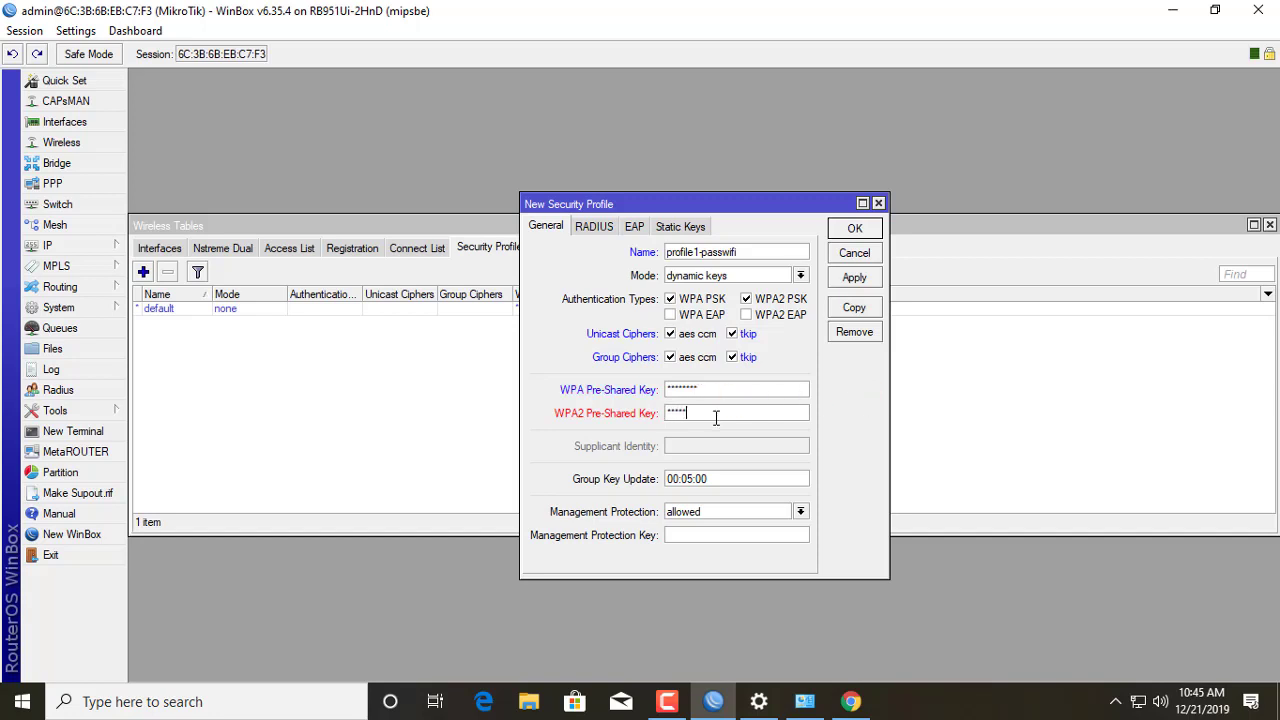
left_click(716, 418)
type("12345678")
left_click(852, 279)
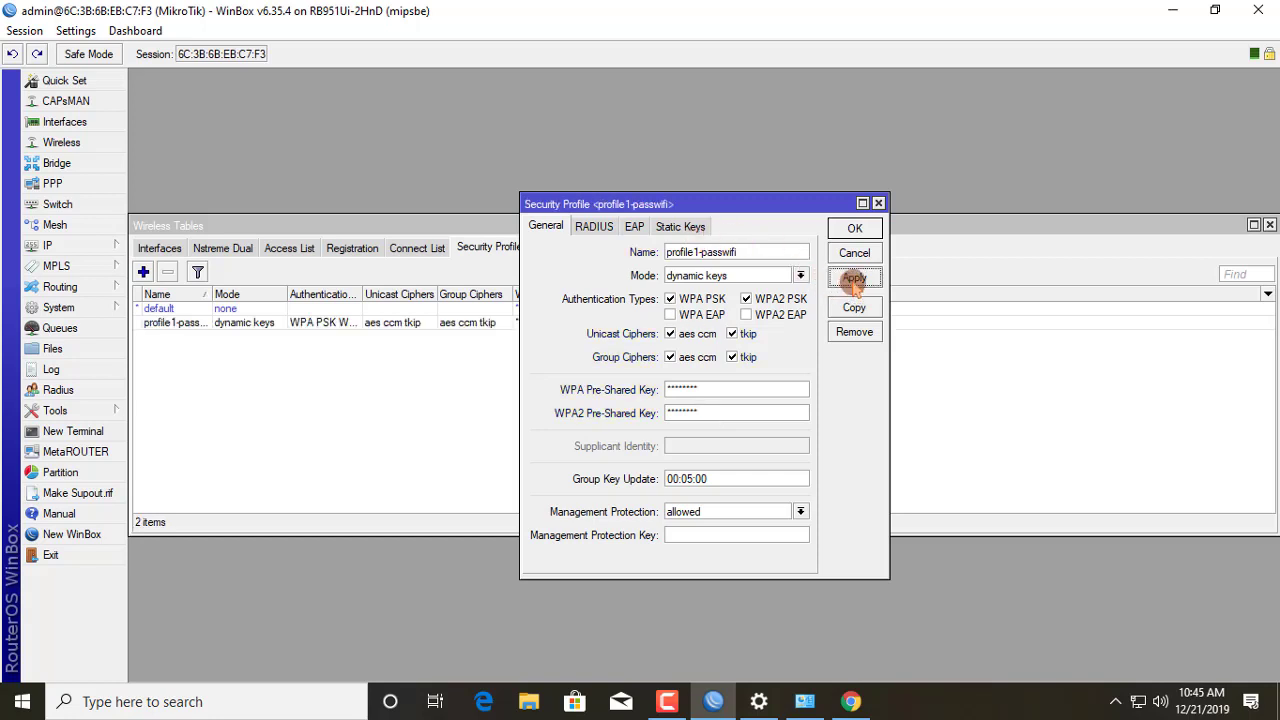
left_click(854, 229)
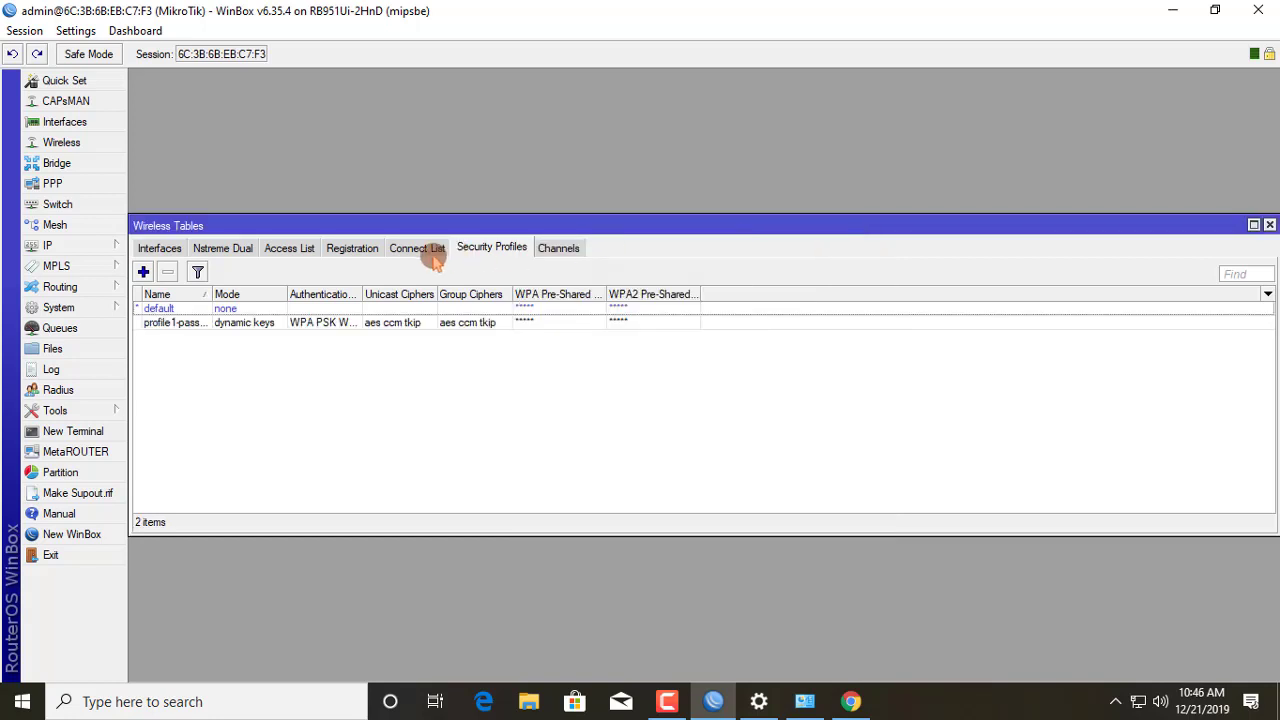
Step: Set wlan1 to ap bridge mode on the 2GHz-B/G/N band
left_click(158, 248)
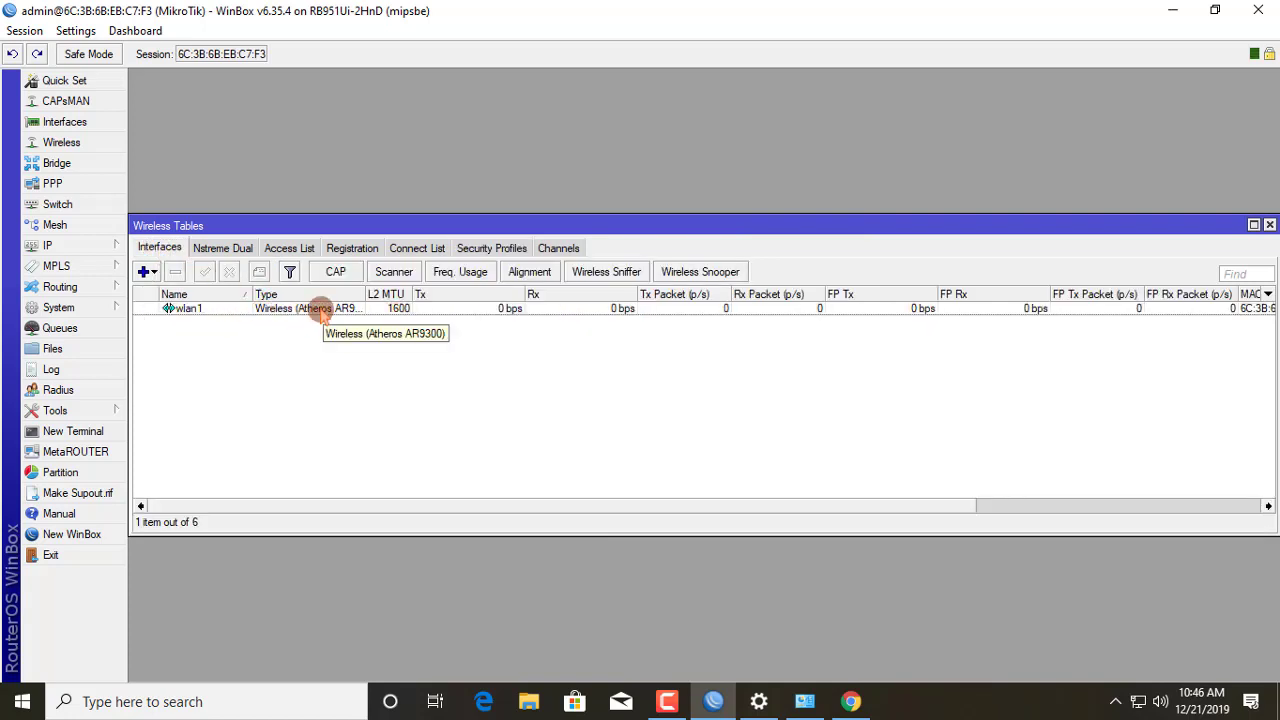
double_click(320, 309)
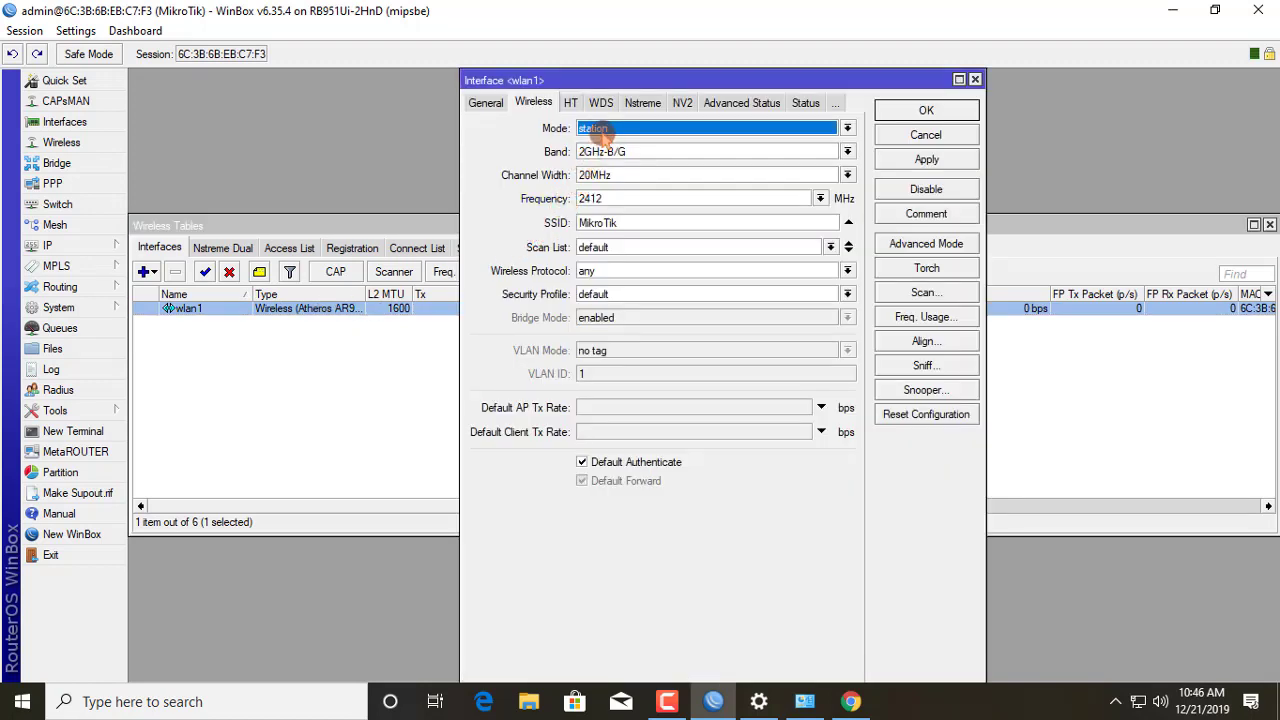
left_click(602, 130)
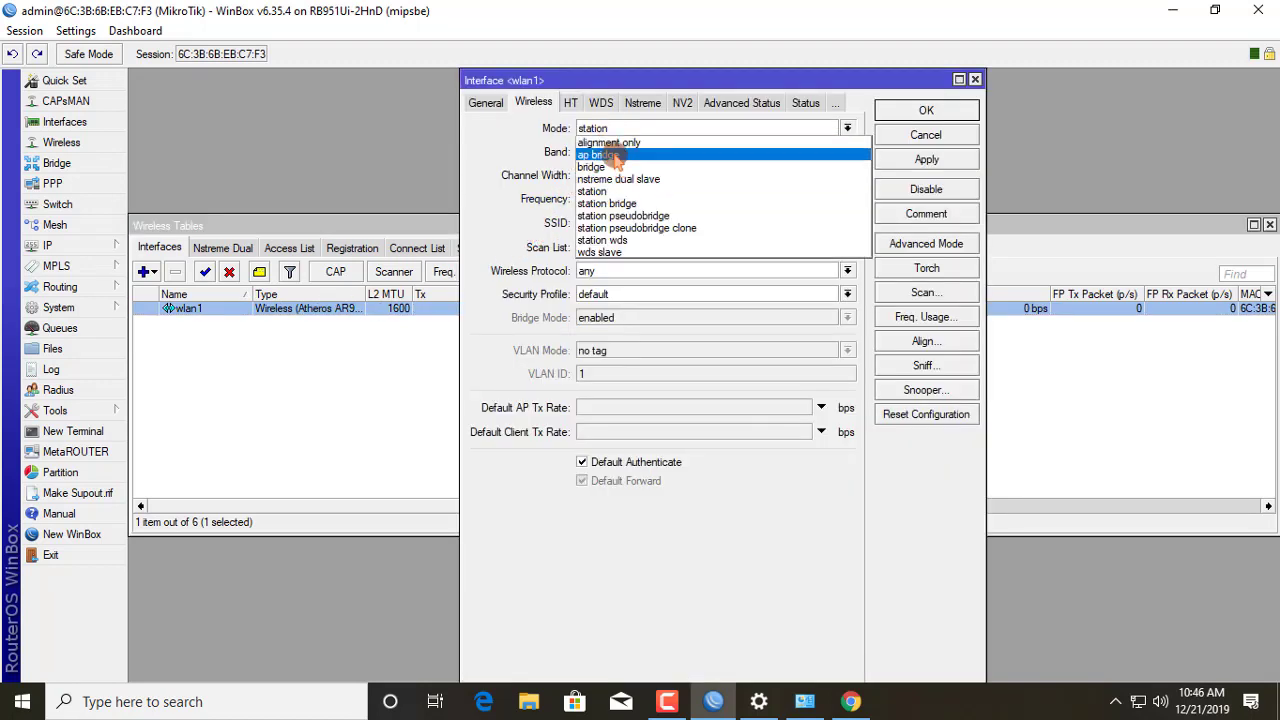
left_click(616, 156)
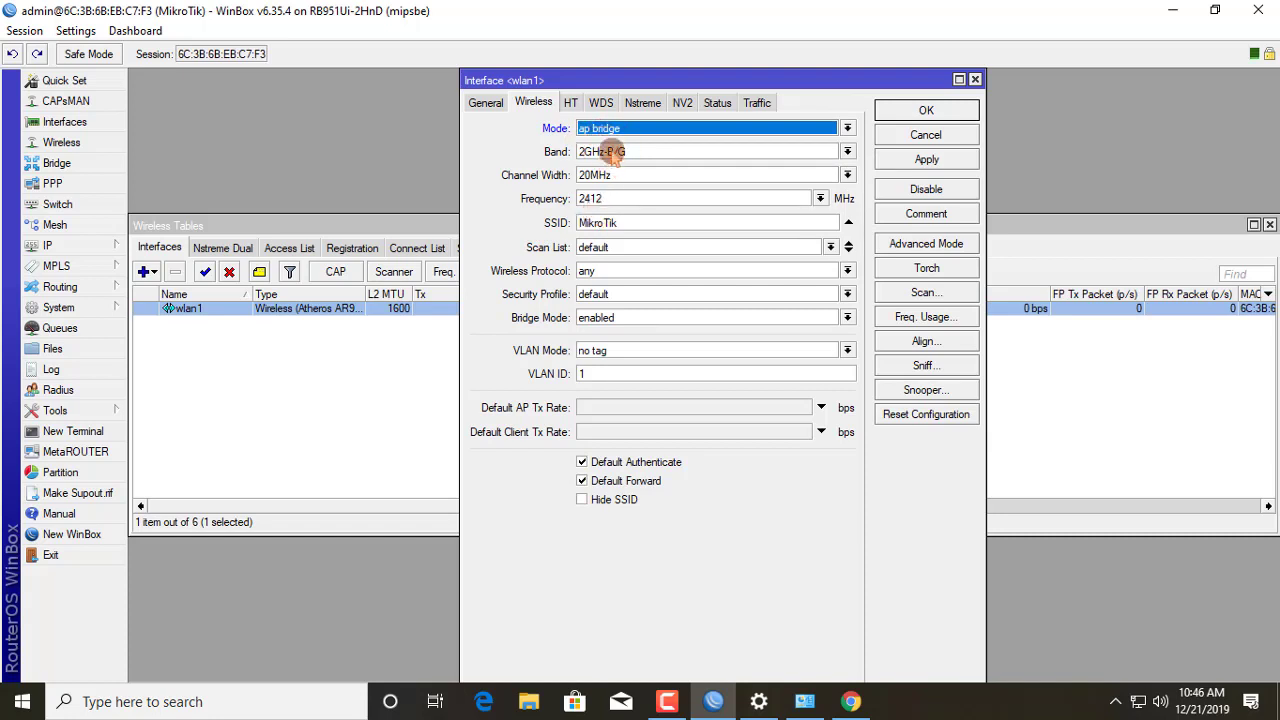
left_click(612, 152)
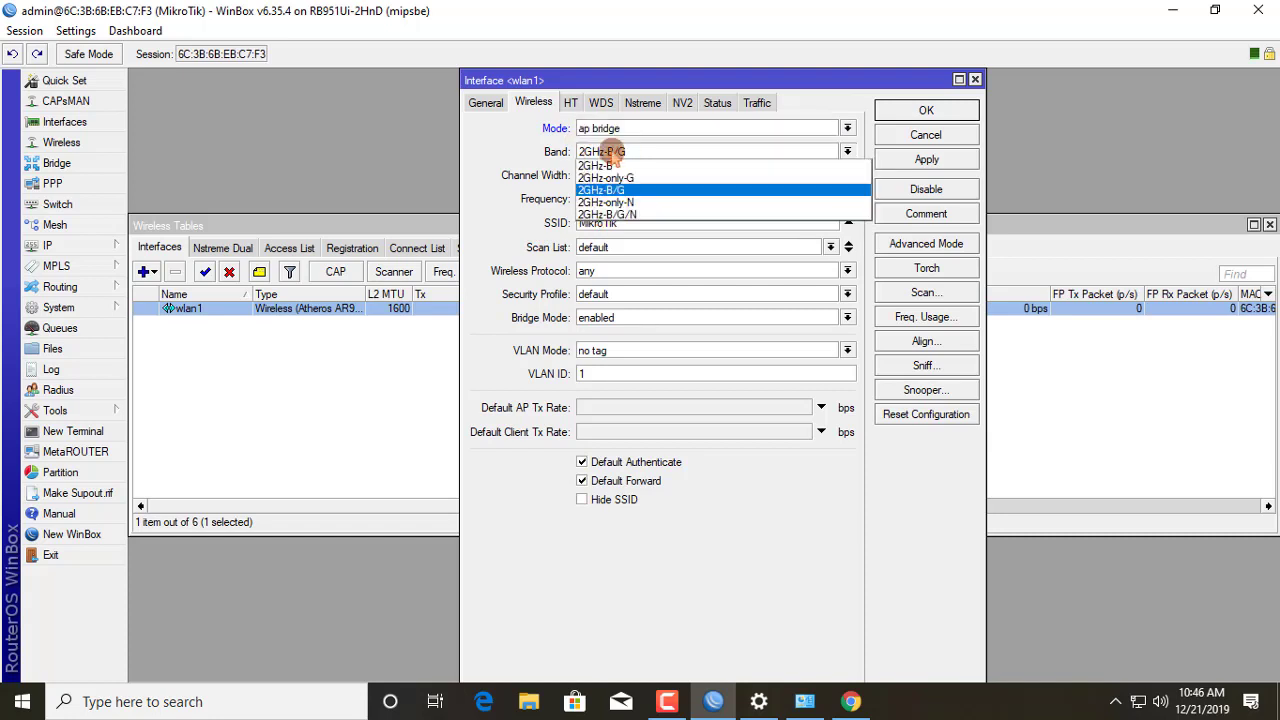
left_click(626, 214)
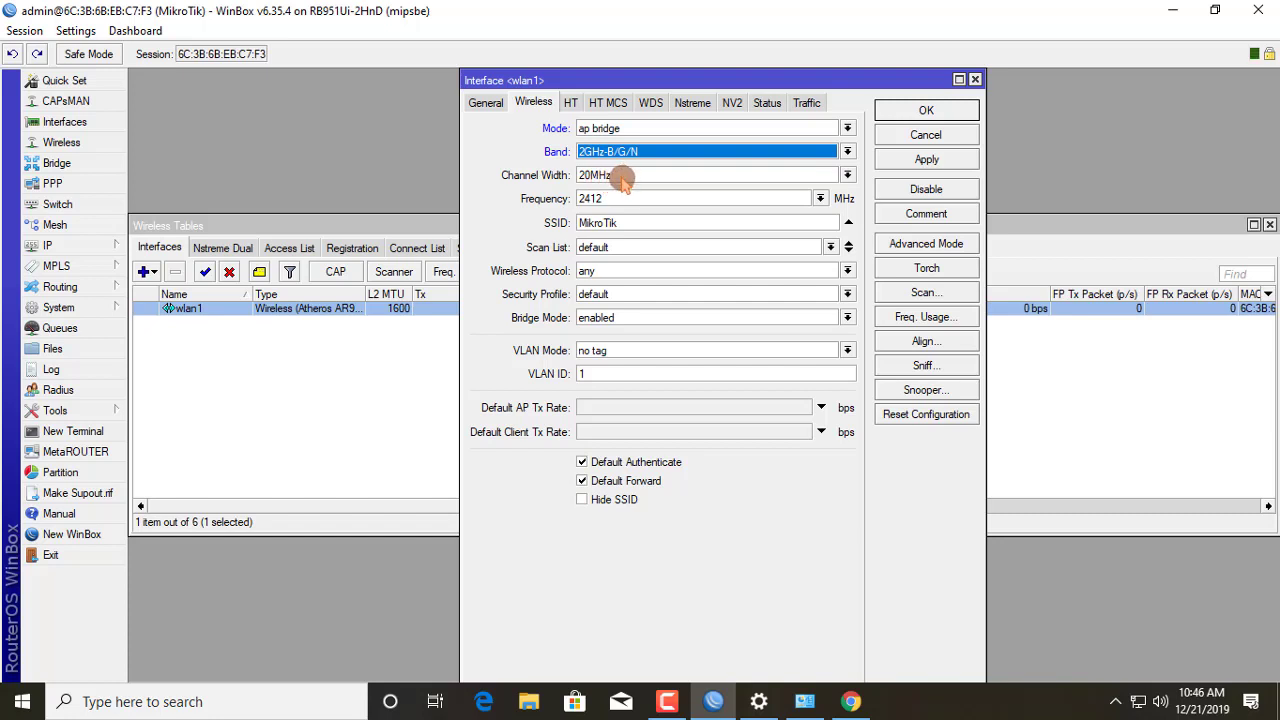
Step: Keep frequency 2412, rename the SSID to itnewbie, save wlan1, and show IP Addresses
left_click(820, 198)
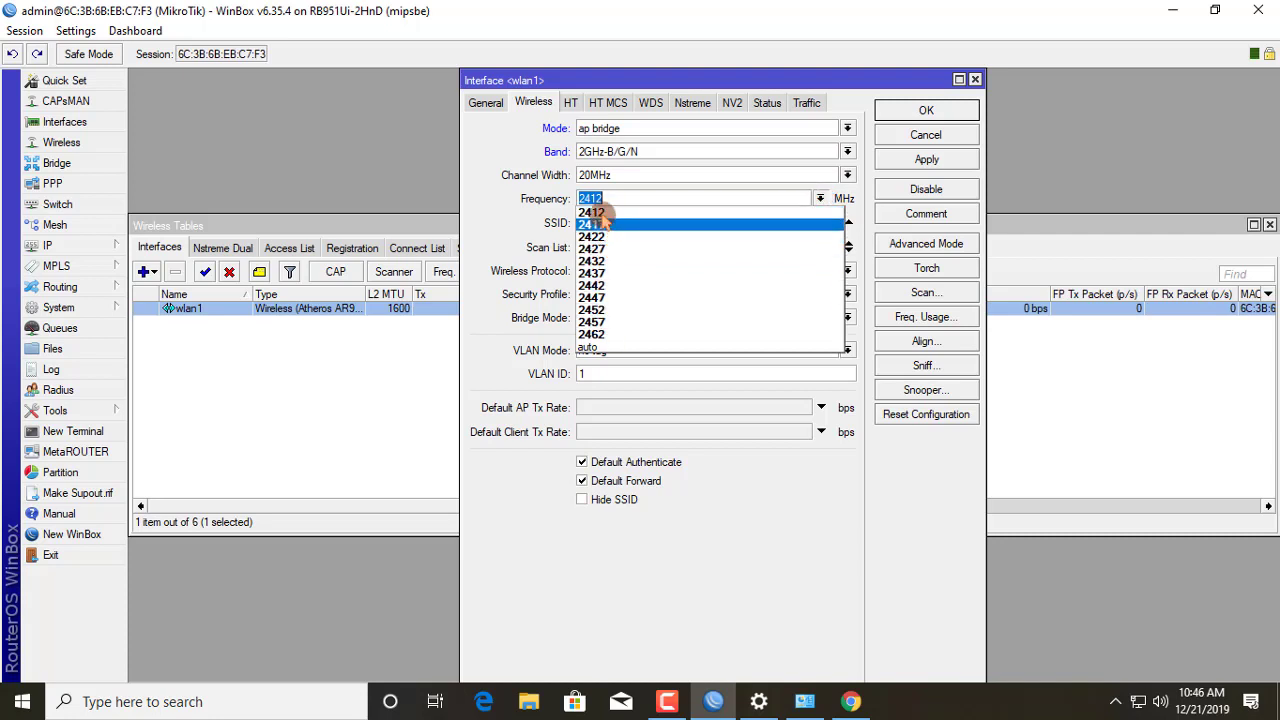
left_click(614, 213)
key("Tab")
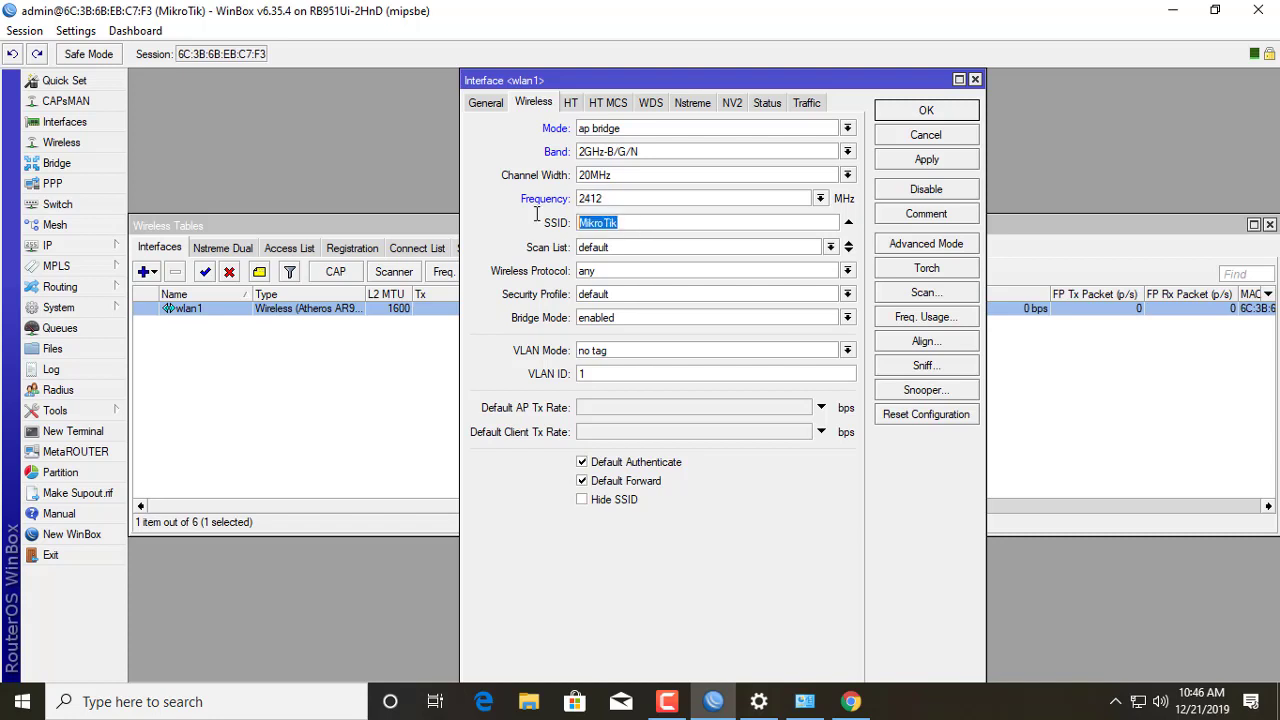
key("BackSpace")
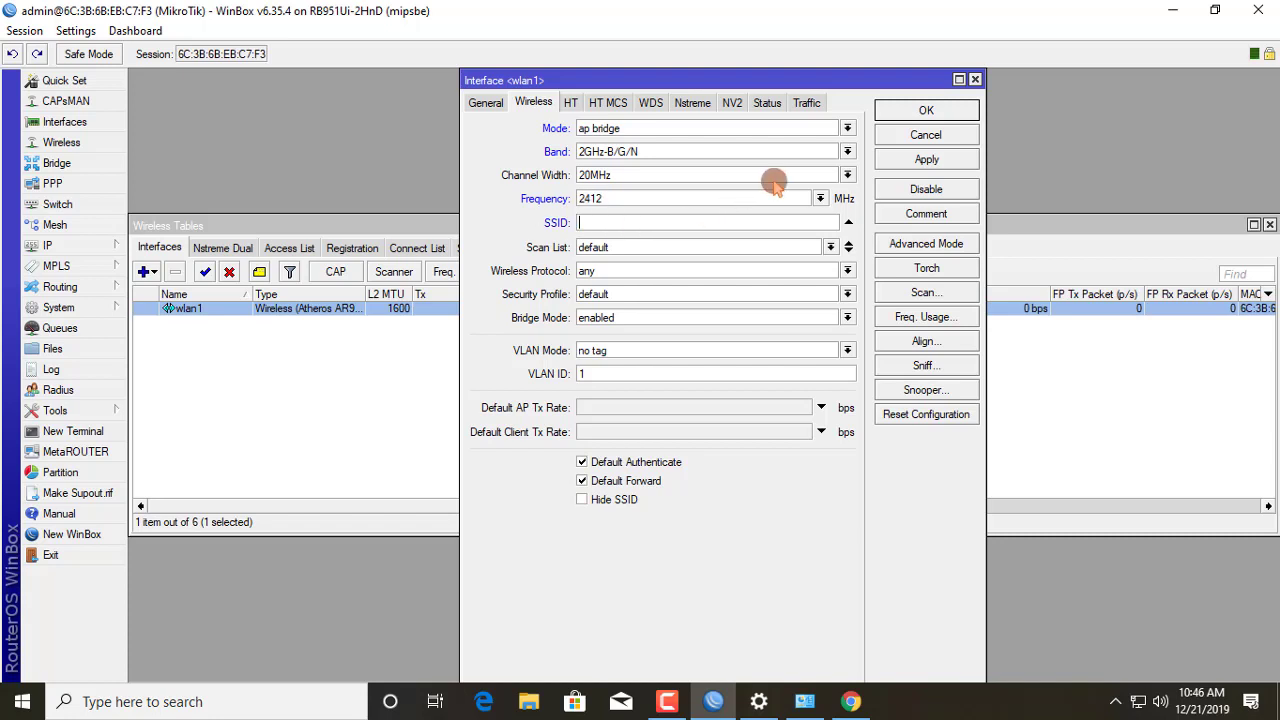
type("itnewbie")
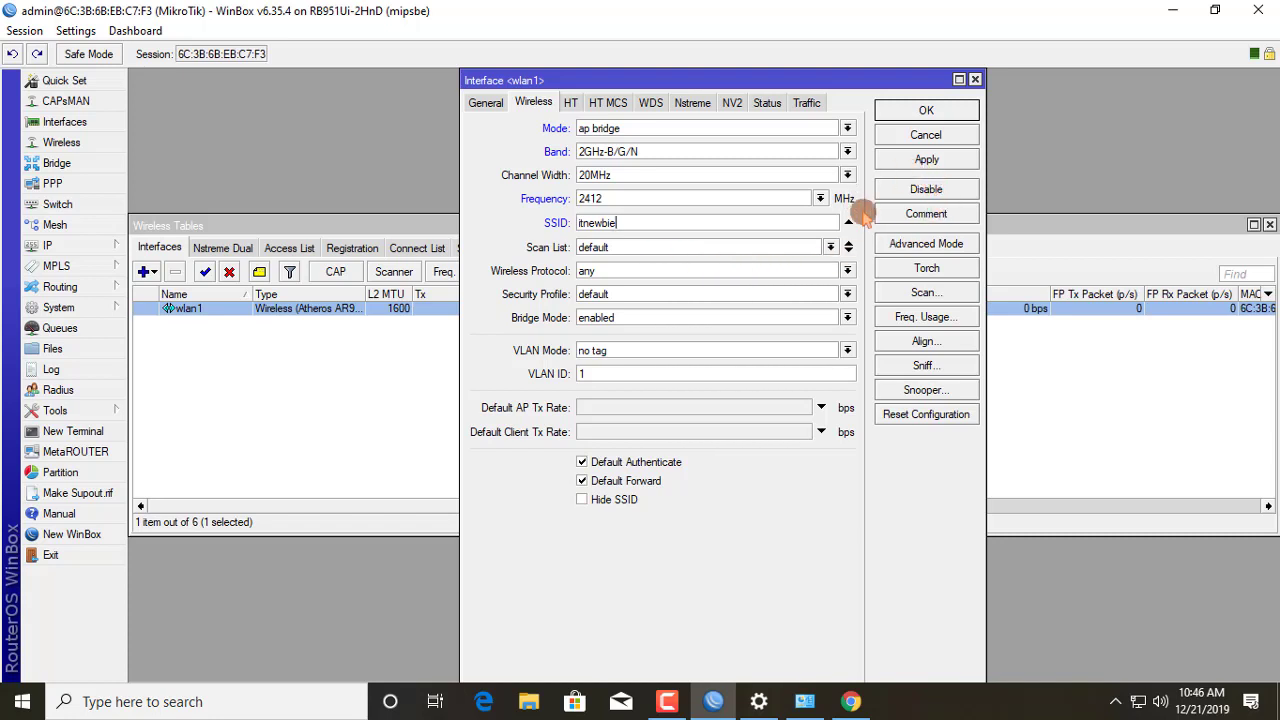
left_click(937, 163)
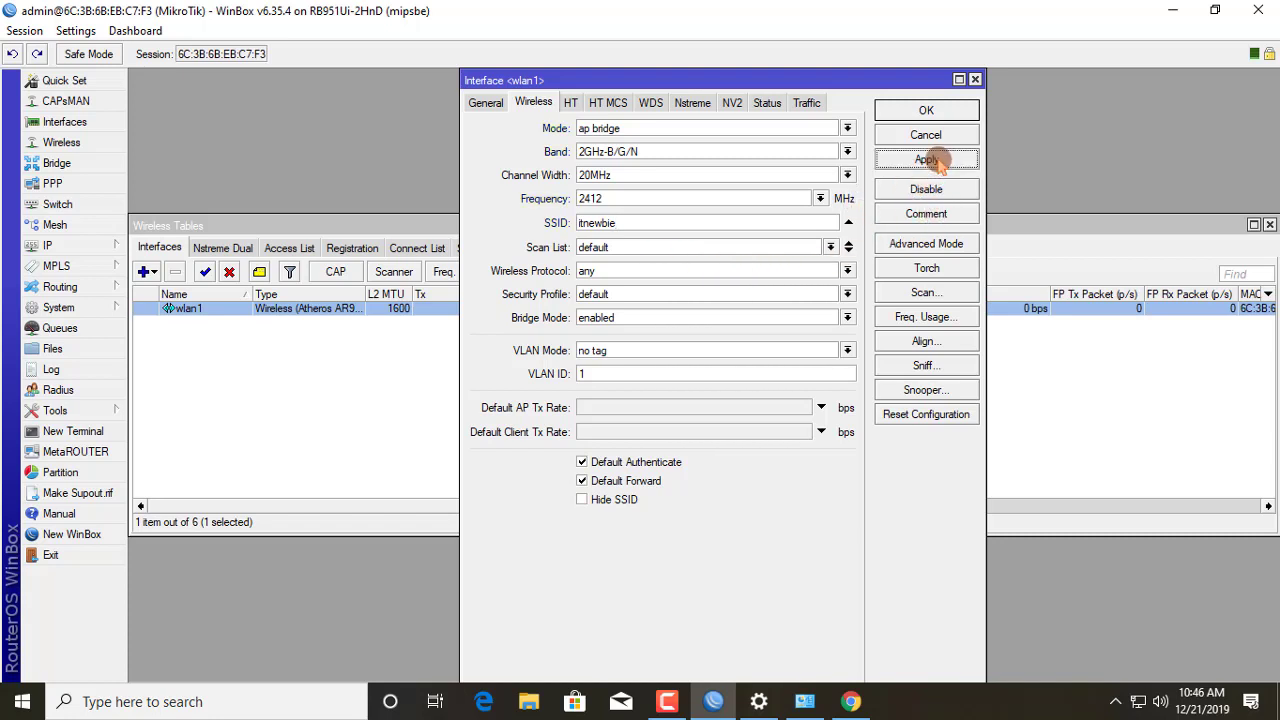
left_click(940, 115)
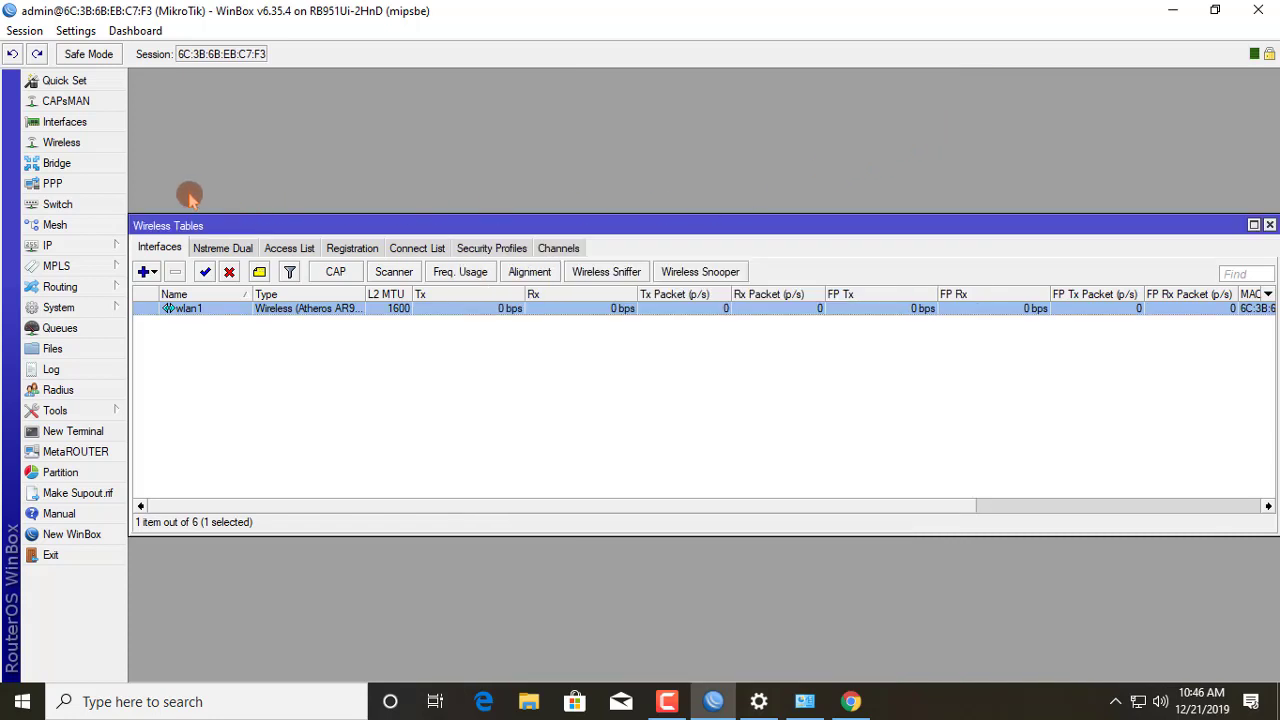
left_click(56, 246)
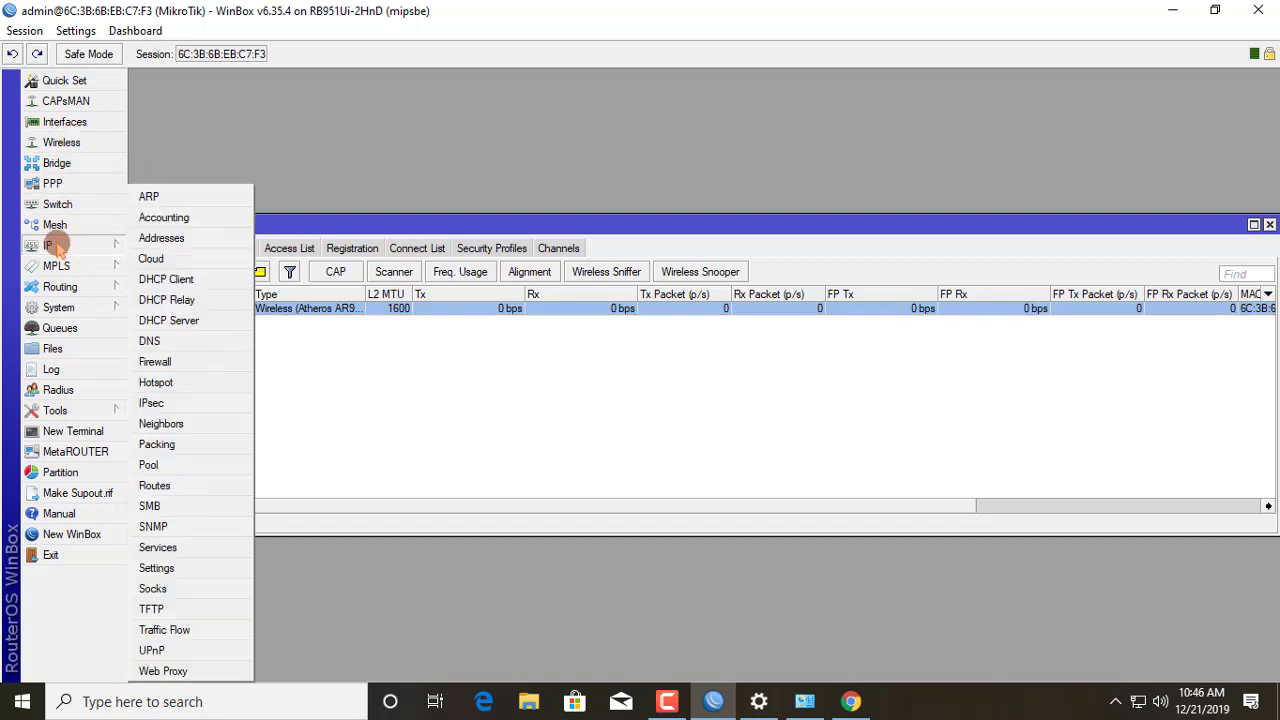
left_click(176, 241)
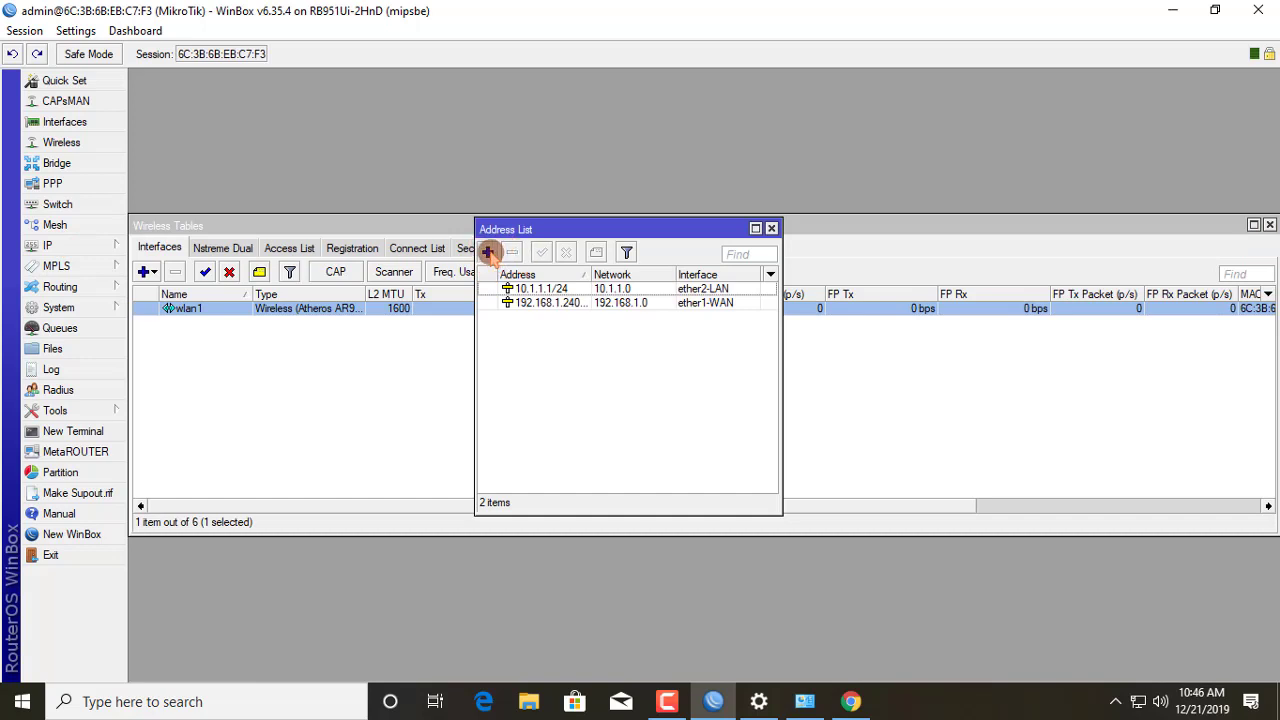
Step: Add address 172.1.1.1/24 on interface wlan1 and save it
left_click(488, 253)
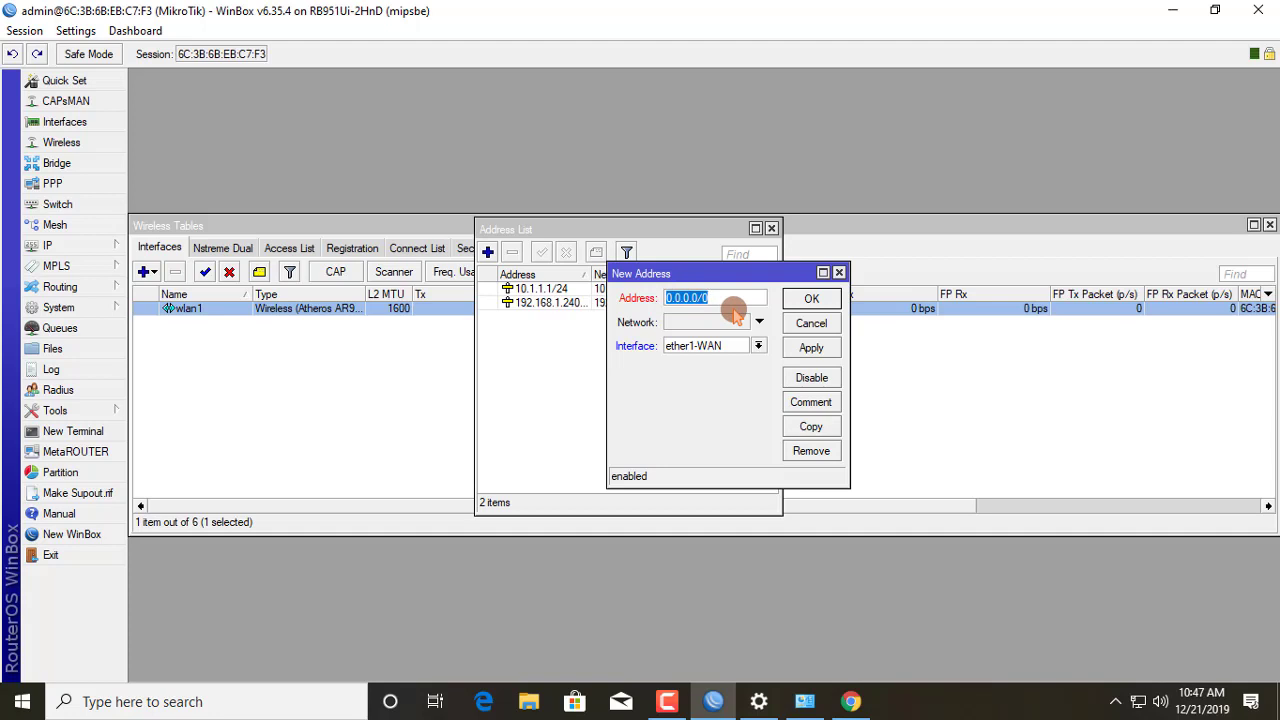
type("172.1.1.1/24")
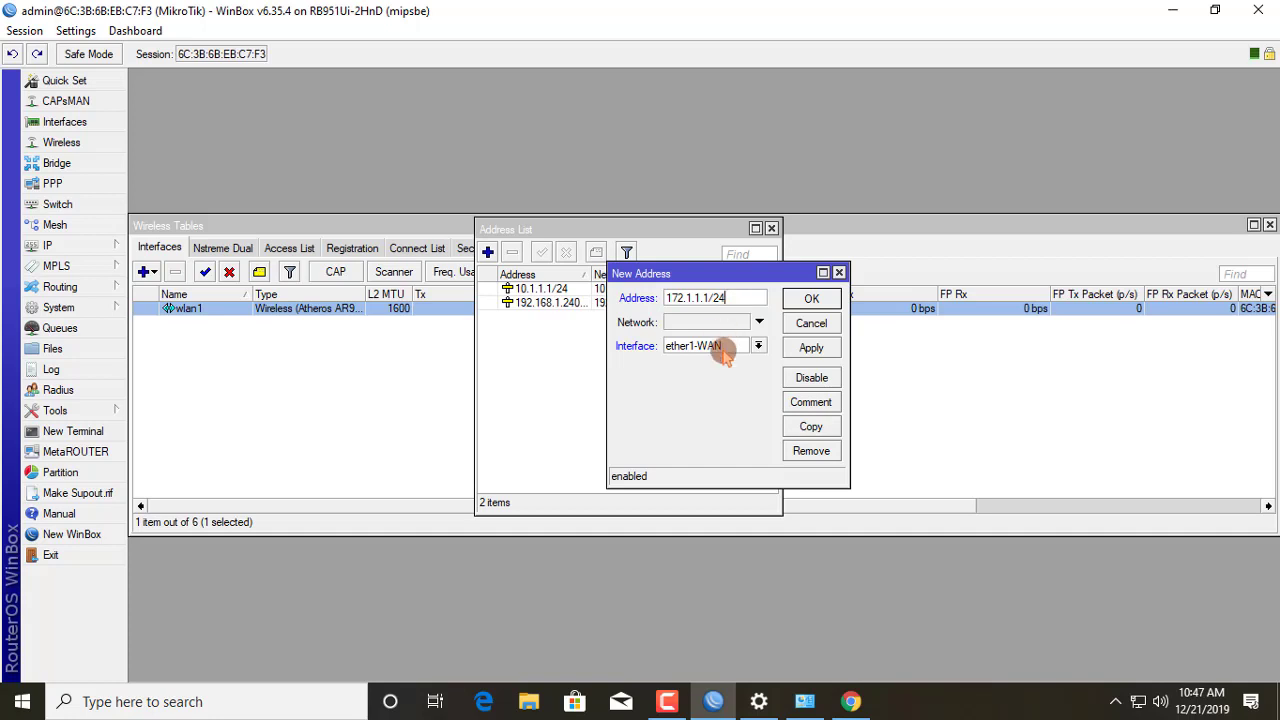
left_click(726, 354)
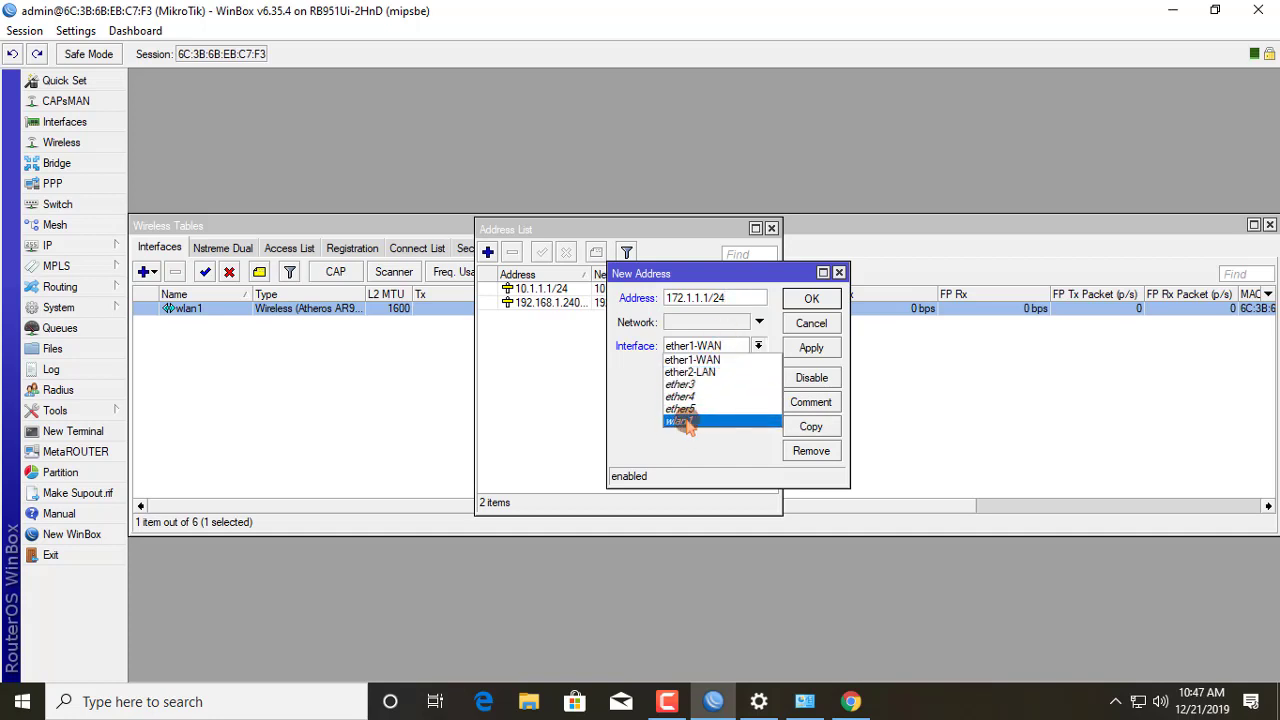
left_click(685, 422)
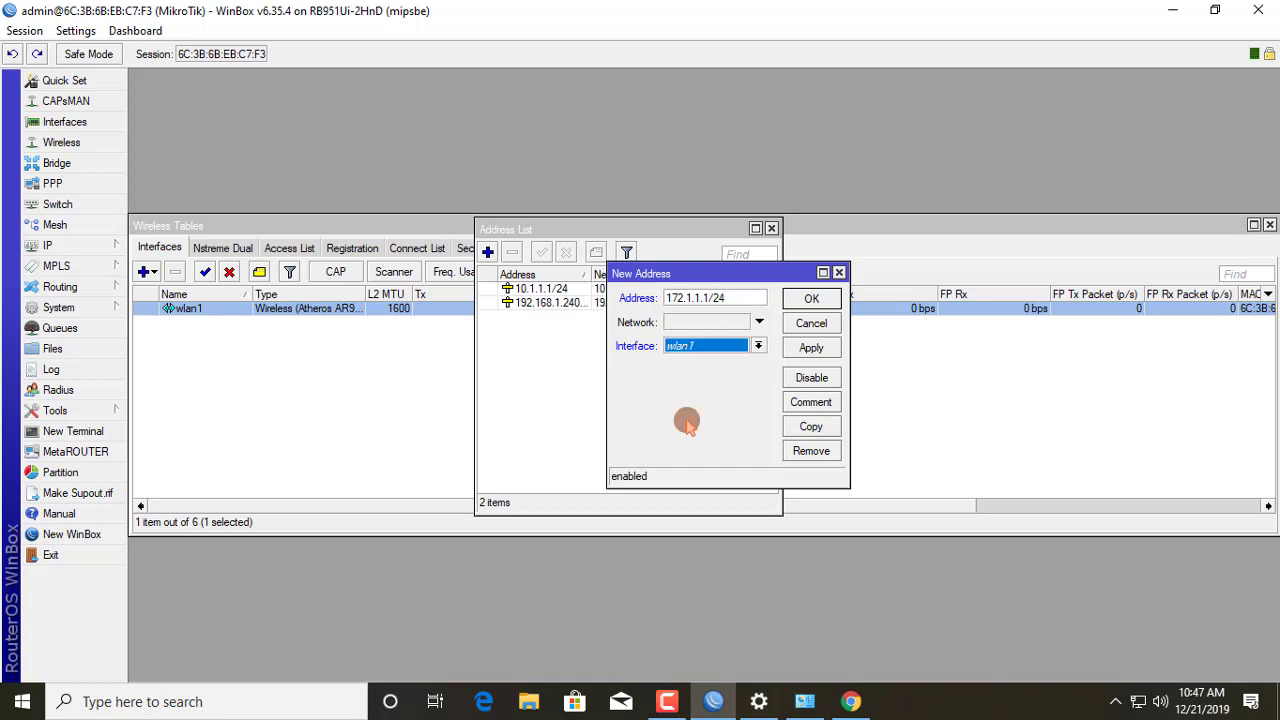
left_click(811, 349)
left_click(811, 298)
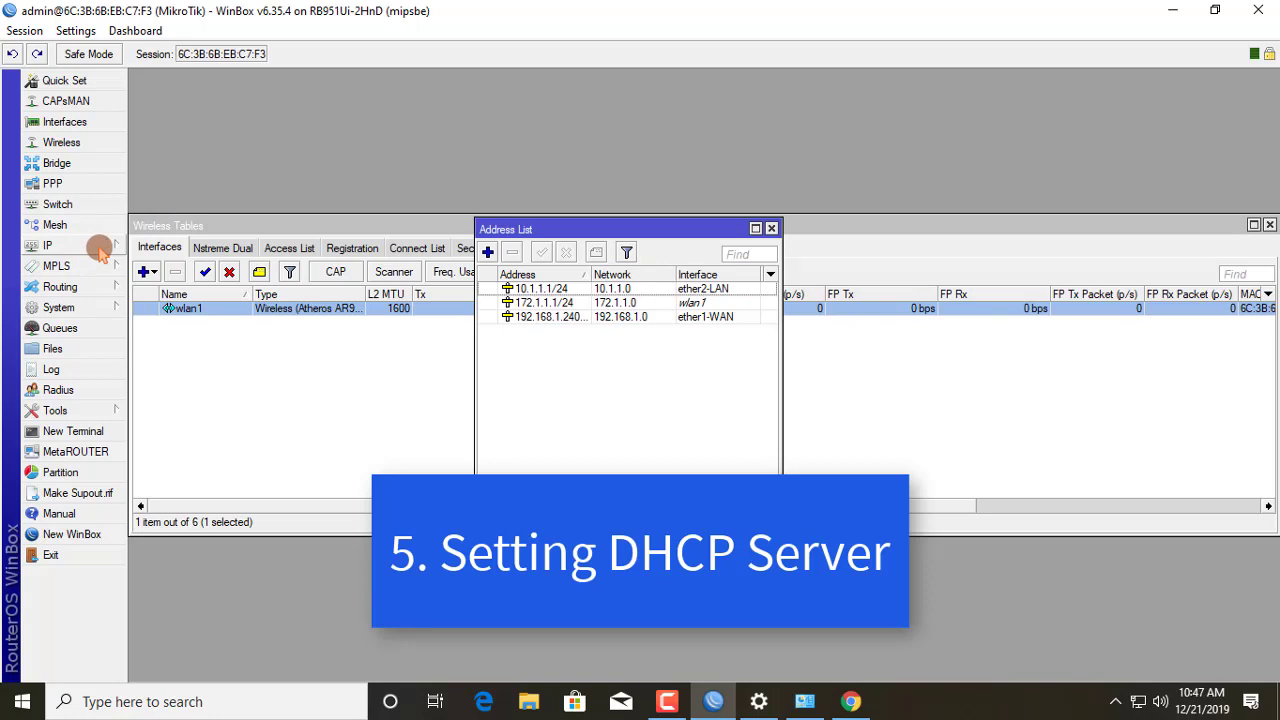
Step: Start the DHCP Setup wizard from IP > DHCP Server and pick wlan1 as the interface
left_click(84, 248)
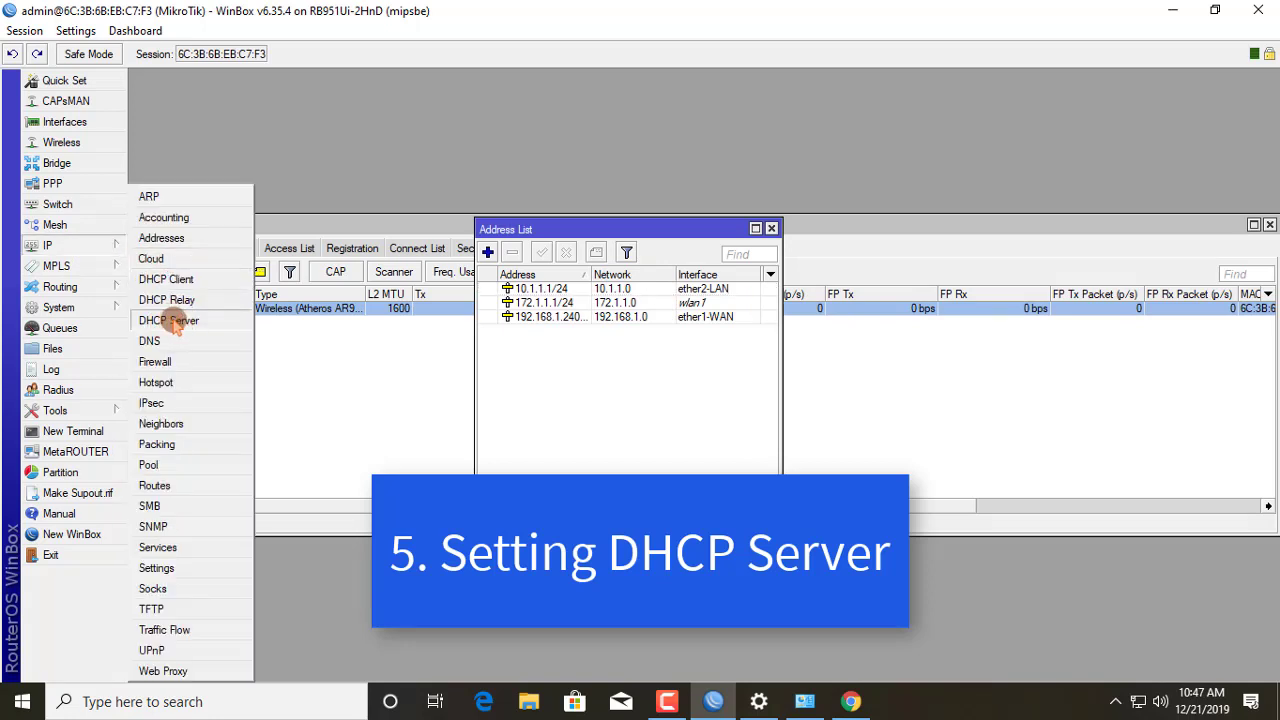
left_click(168, 321)
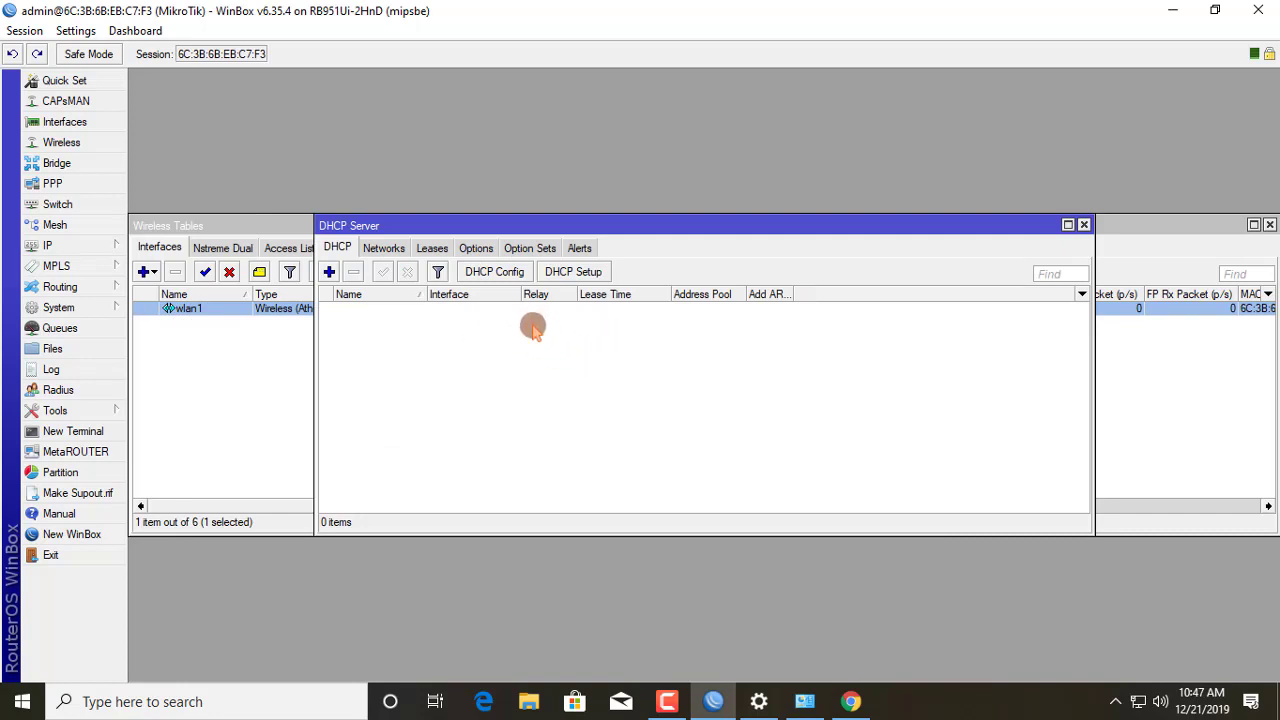
left_click(566, 274)
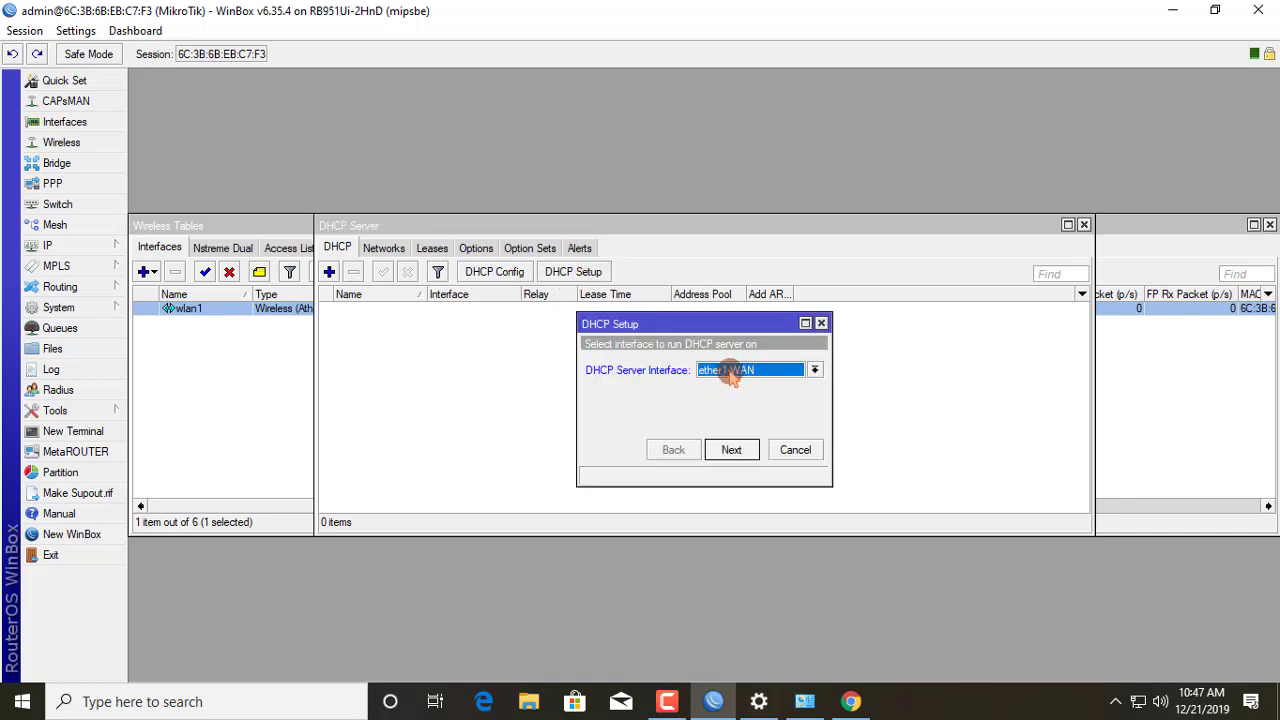
left_click(733, 372)
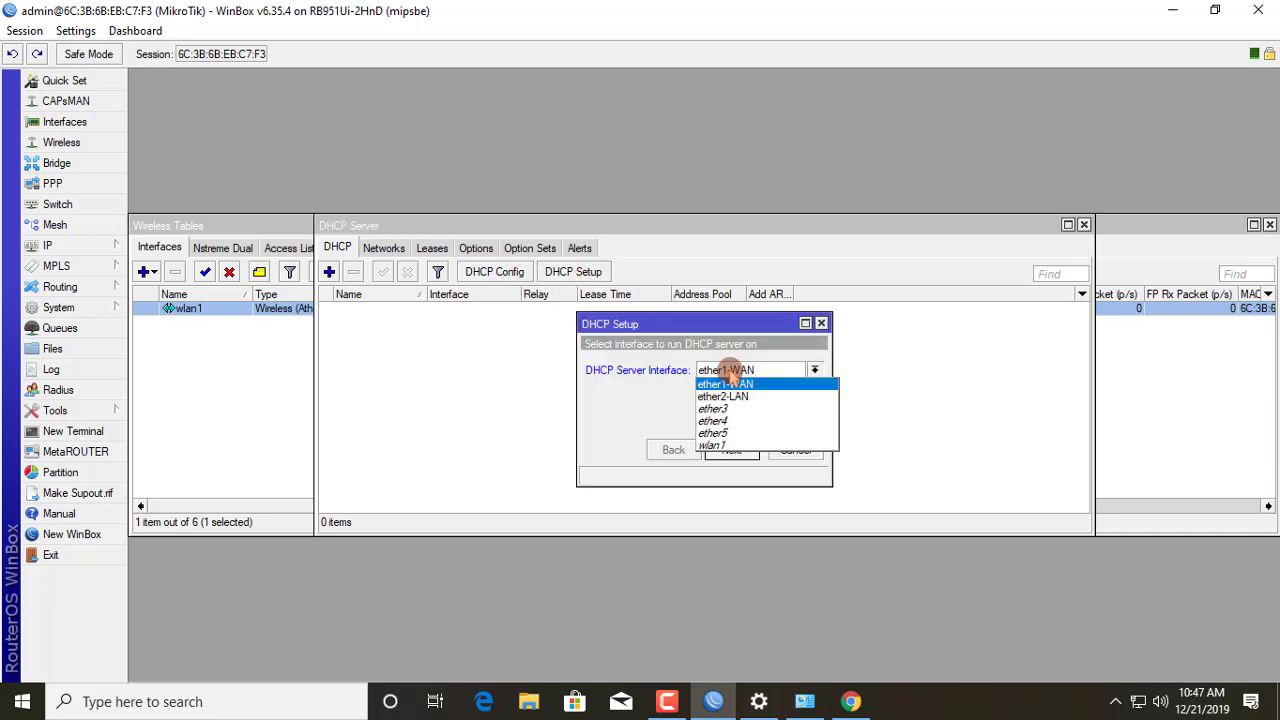
left_click(721, 447)
left_click(733, 449)
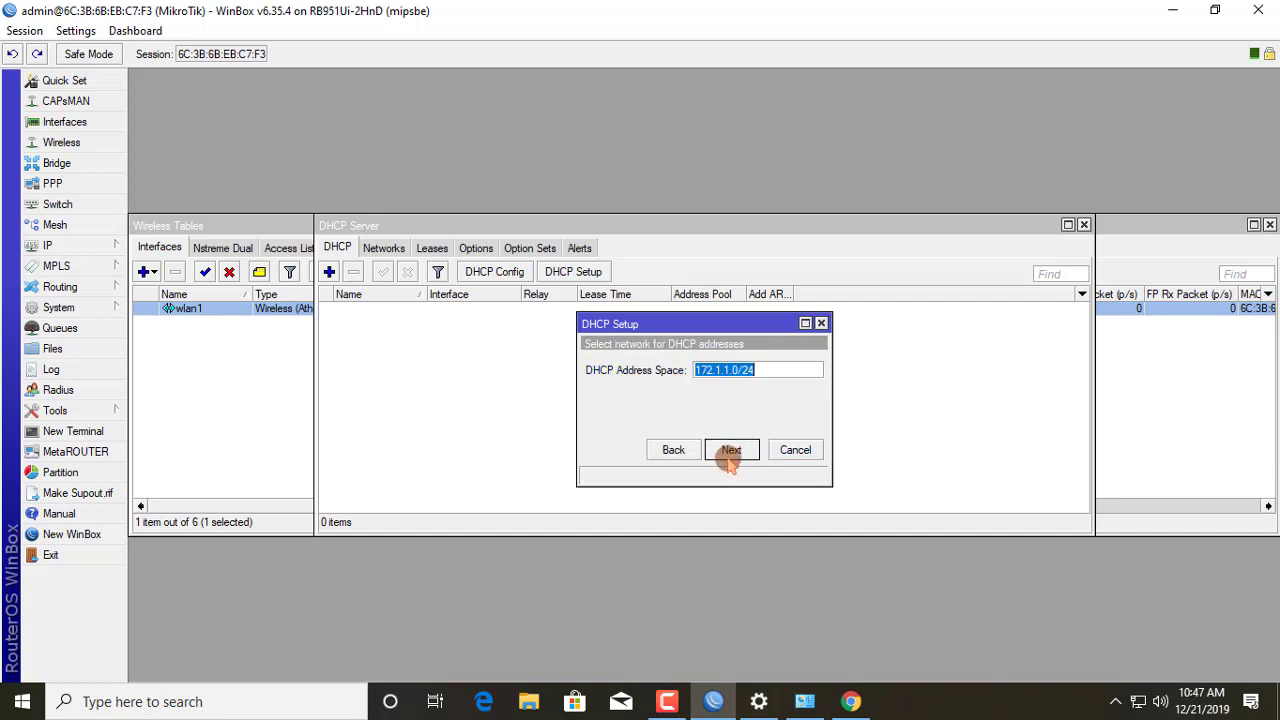
Step: Accept 172.1.1.0/24, gateway 172.1.1.1, the pool, DNS 202.134.0.155/8.8.8.8 and a 00:10:00 lease
left_click(730, 450)
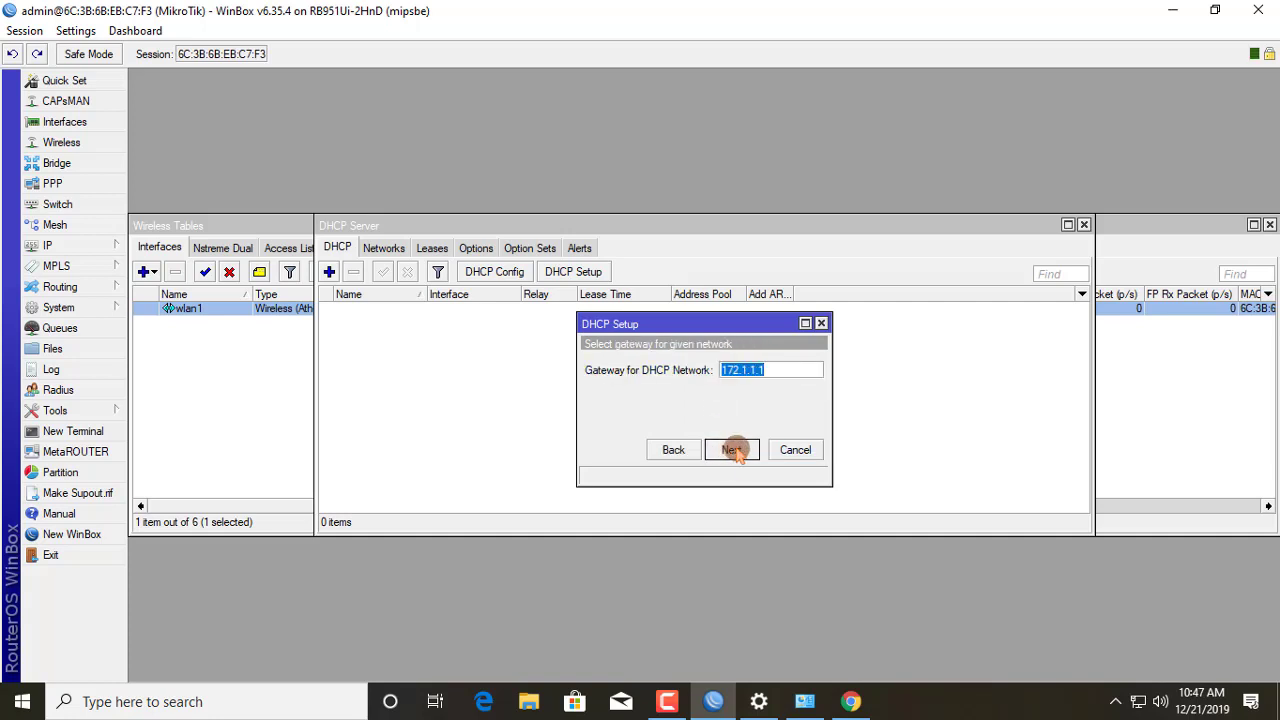
left_click(733, 450)
left_click(733, 450)
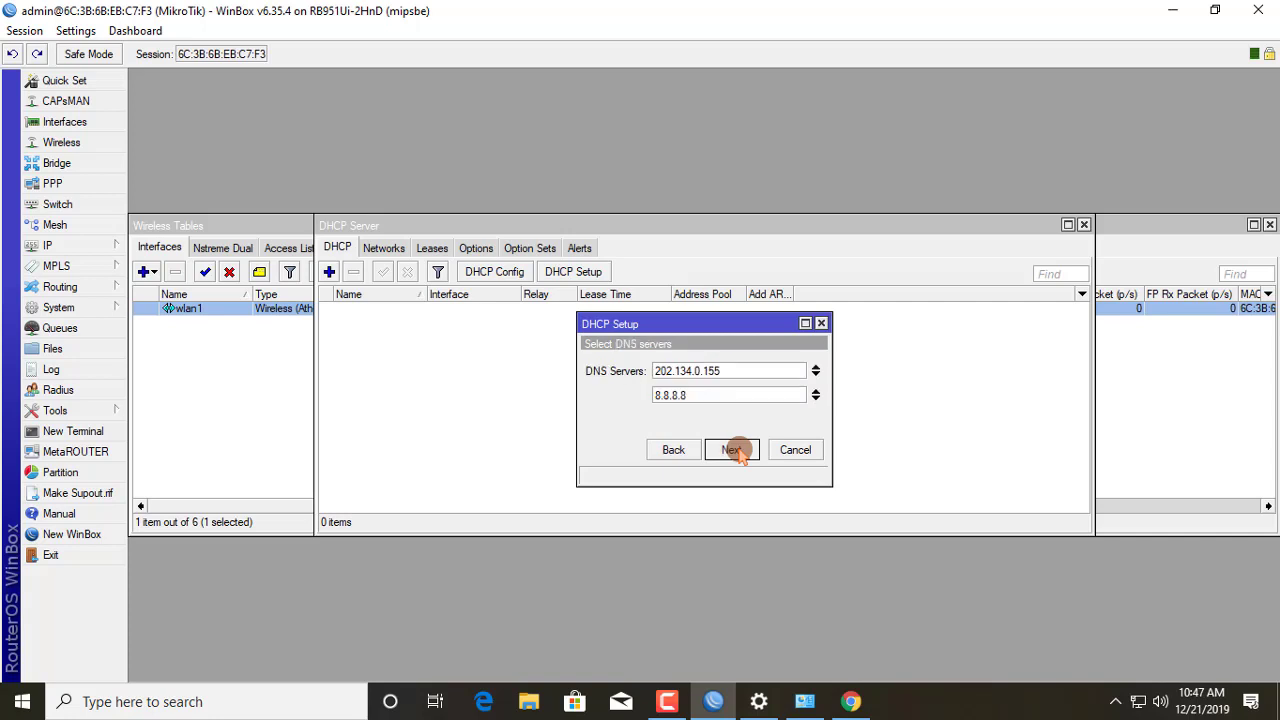
left_click(733, 450)
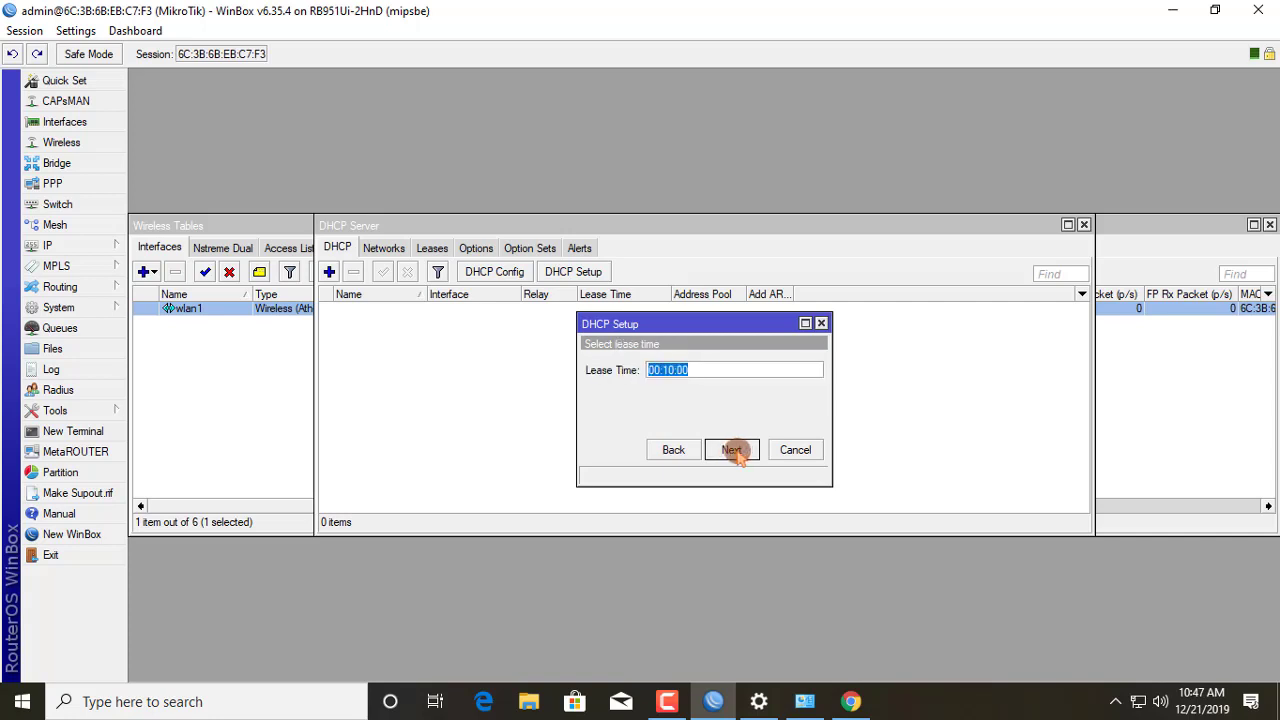
left_click(733, 450)
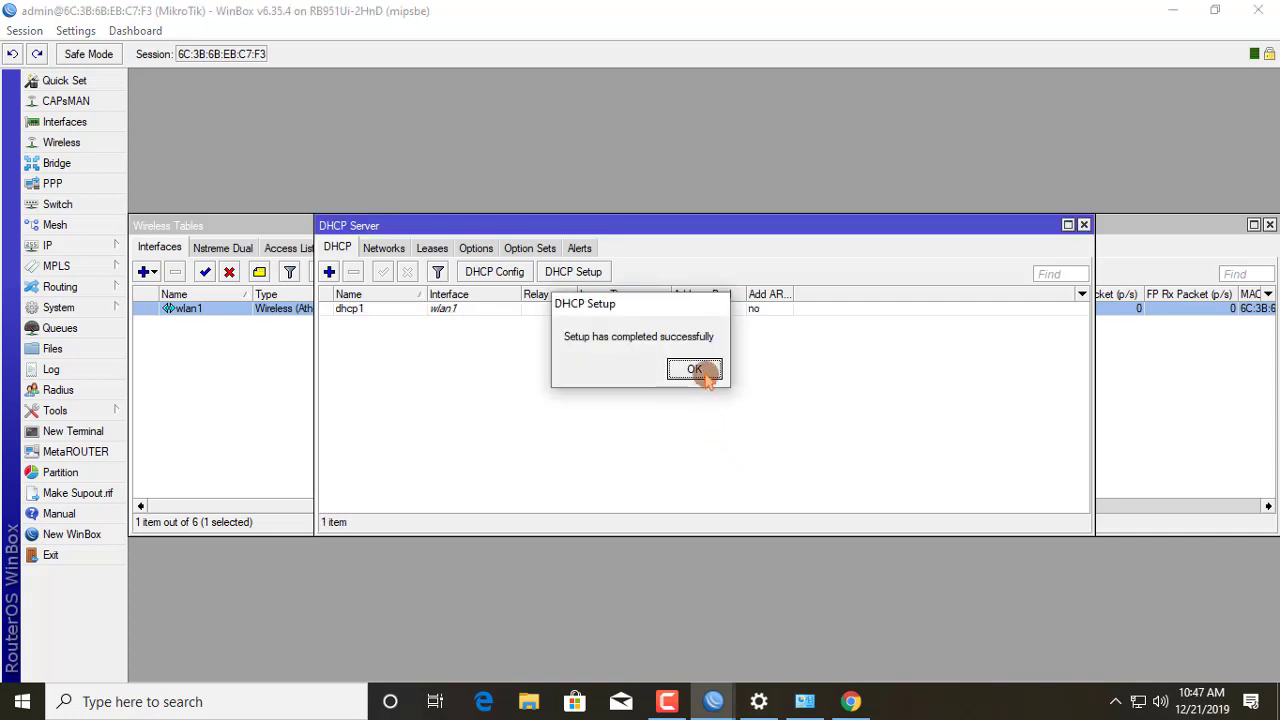
left_click(700, 372)
left_click(697, 372)
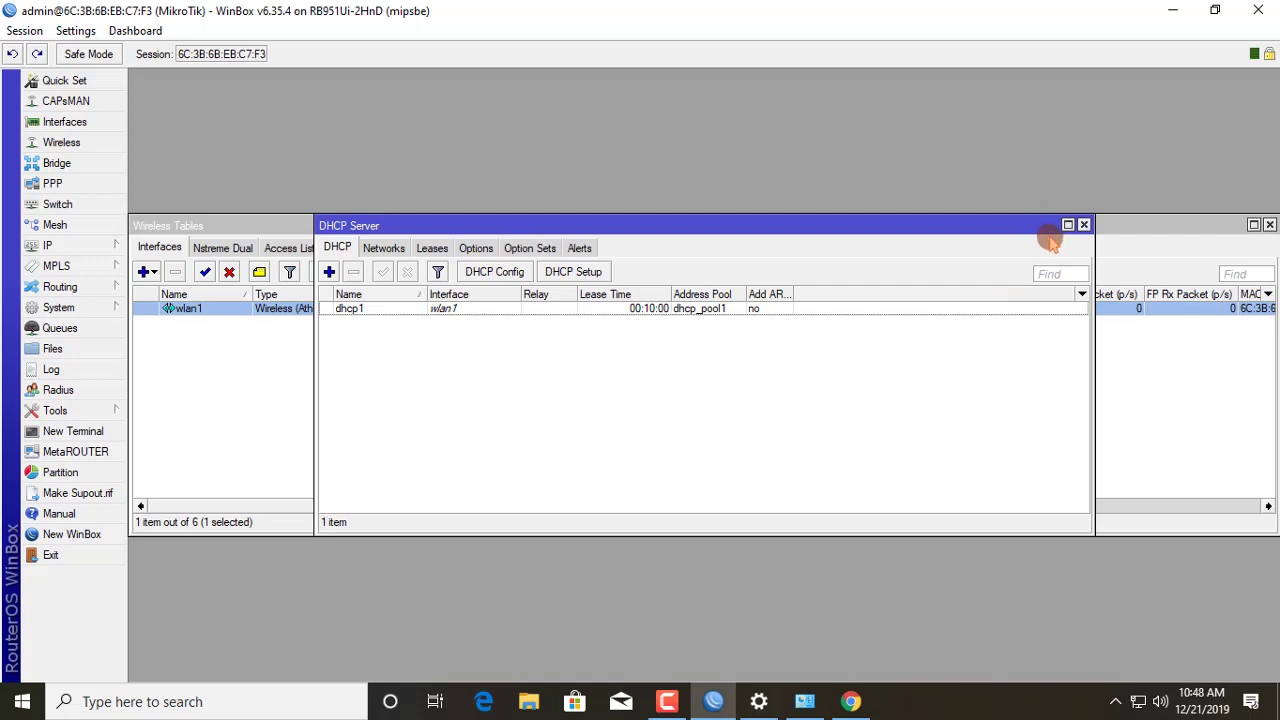
Step: Close the DHCP Server, Wireless Tables and Address List windows, minimize WinBox, and open Network & Internet settings
left_click(1085, 224)
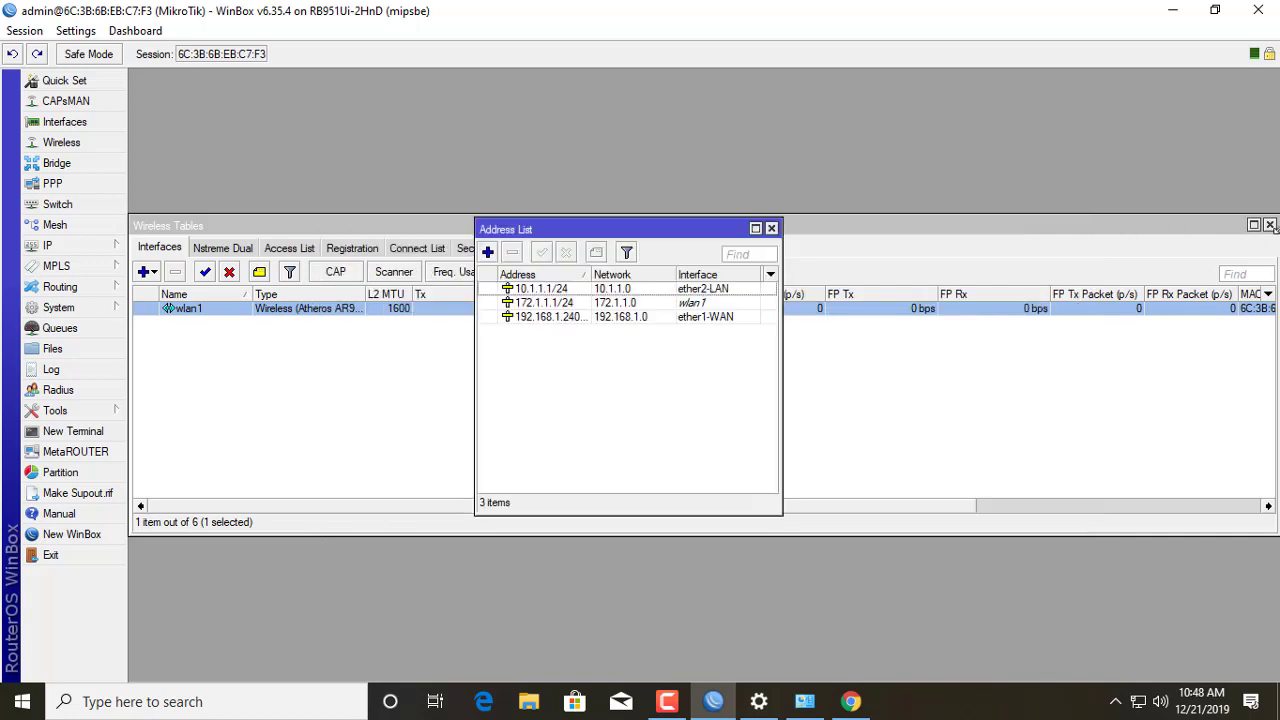
left_click(1270, 225)
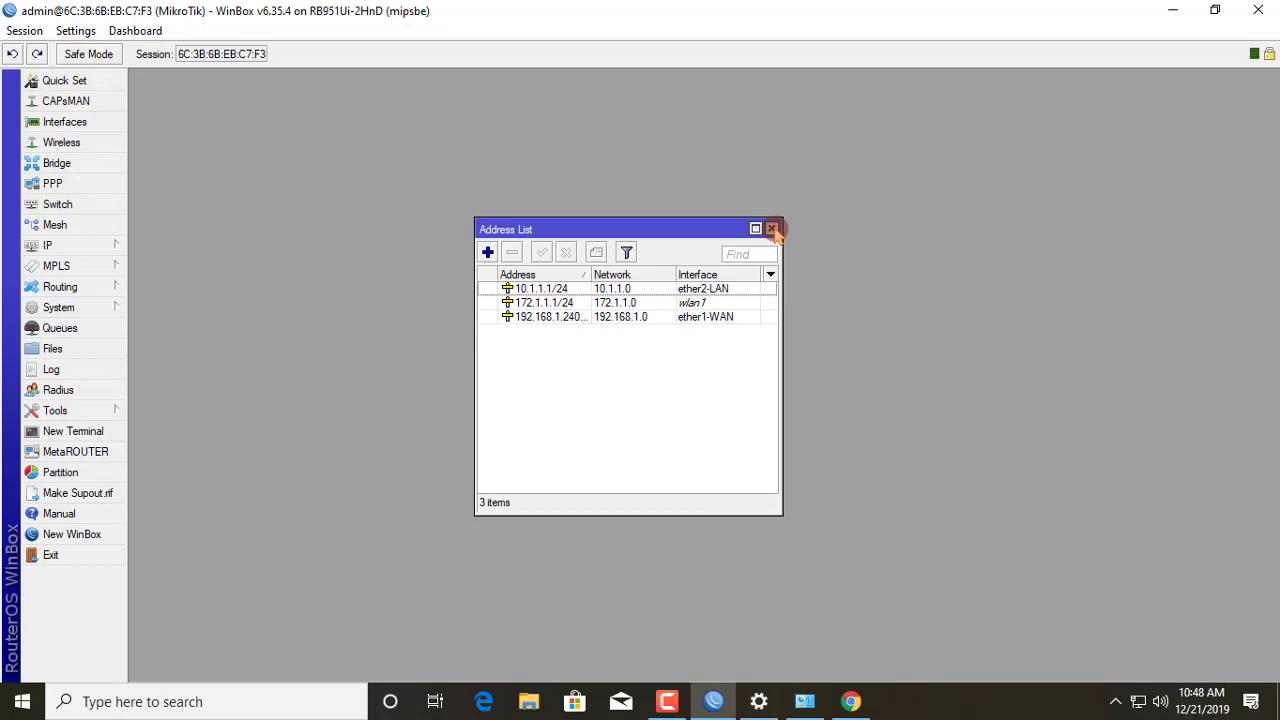
left_click(772, 229)
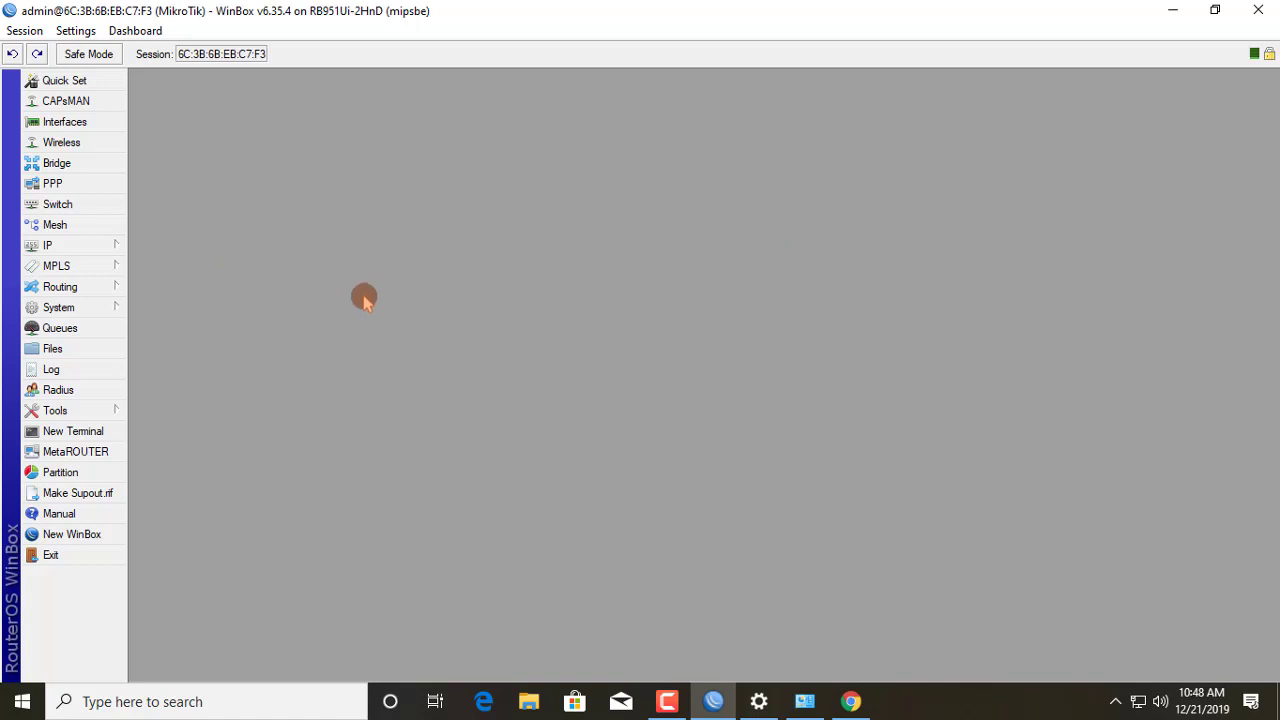
left_click(1175, 12)
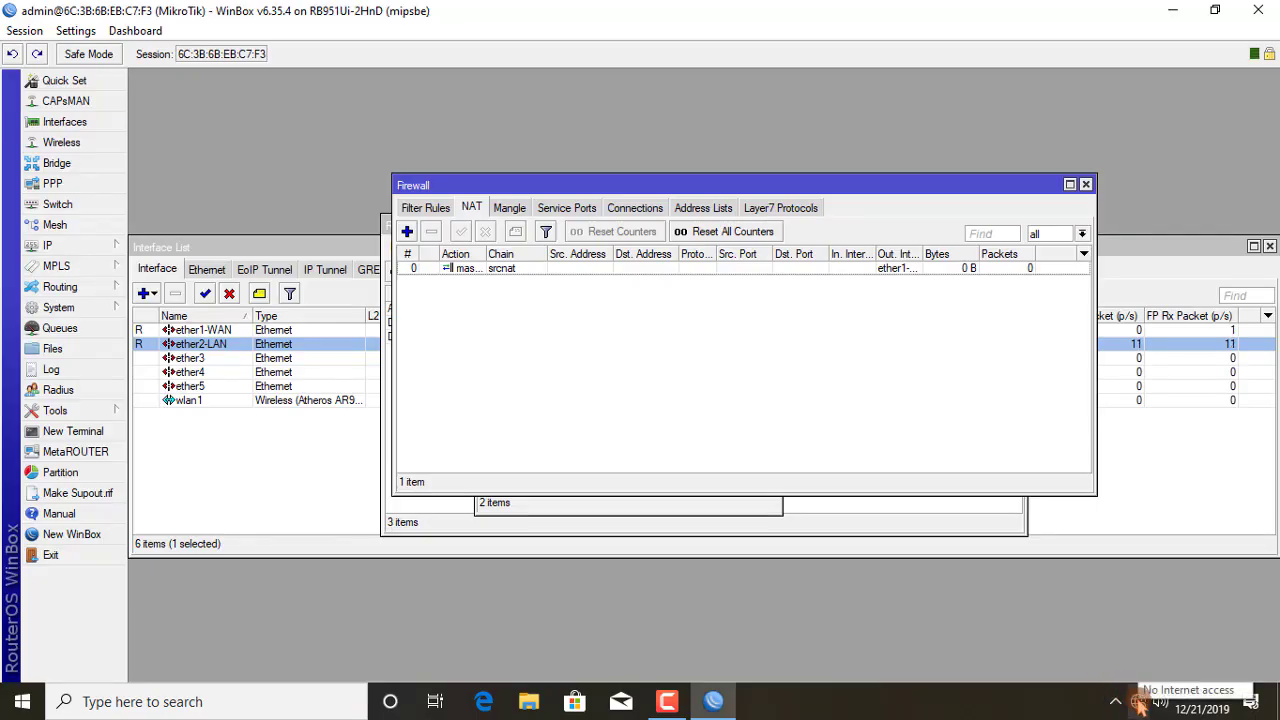
right_click(1138, 700)
left_click(1140, 680)
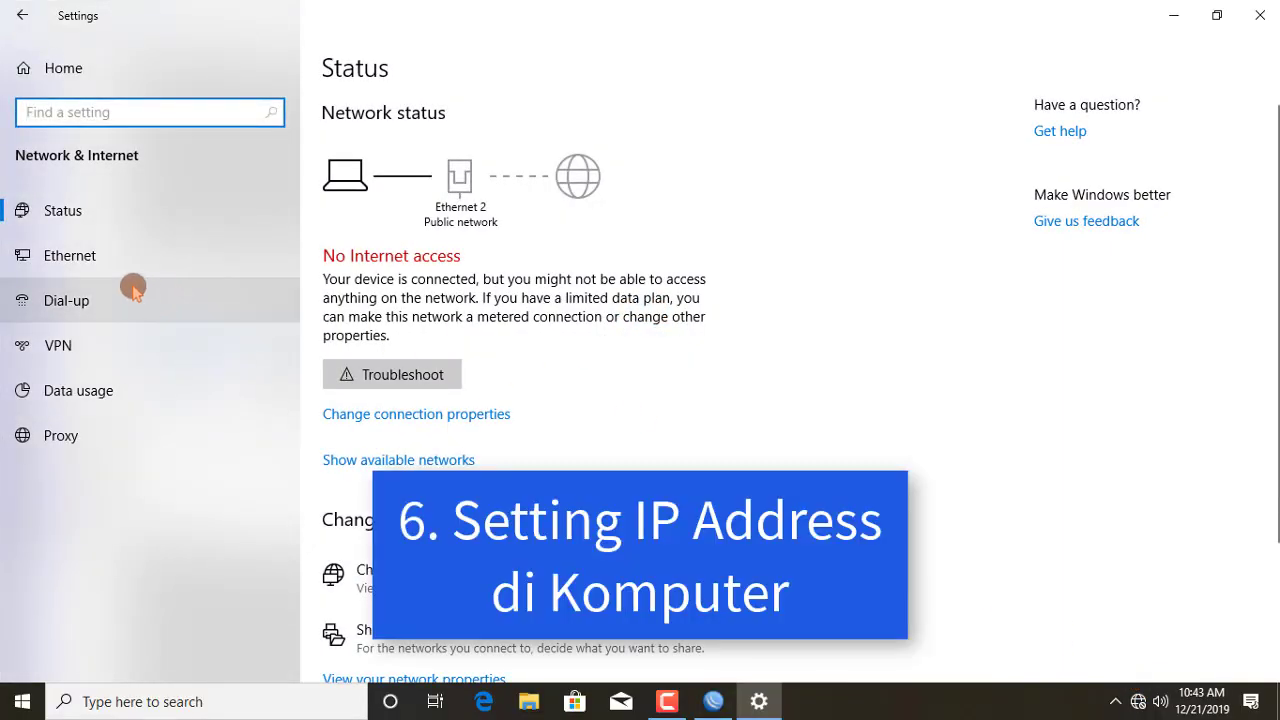
Step: Open the Internet Protocol Version 4 properties of the Ethernet 2 adapter
left_click(88, 264)
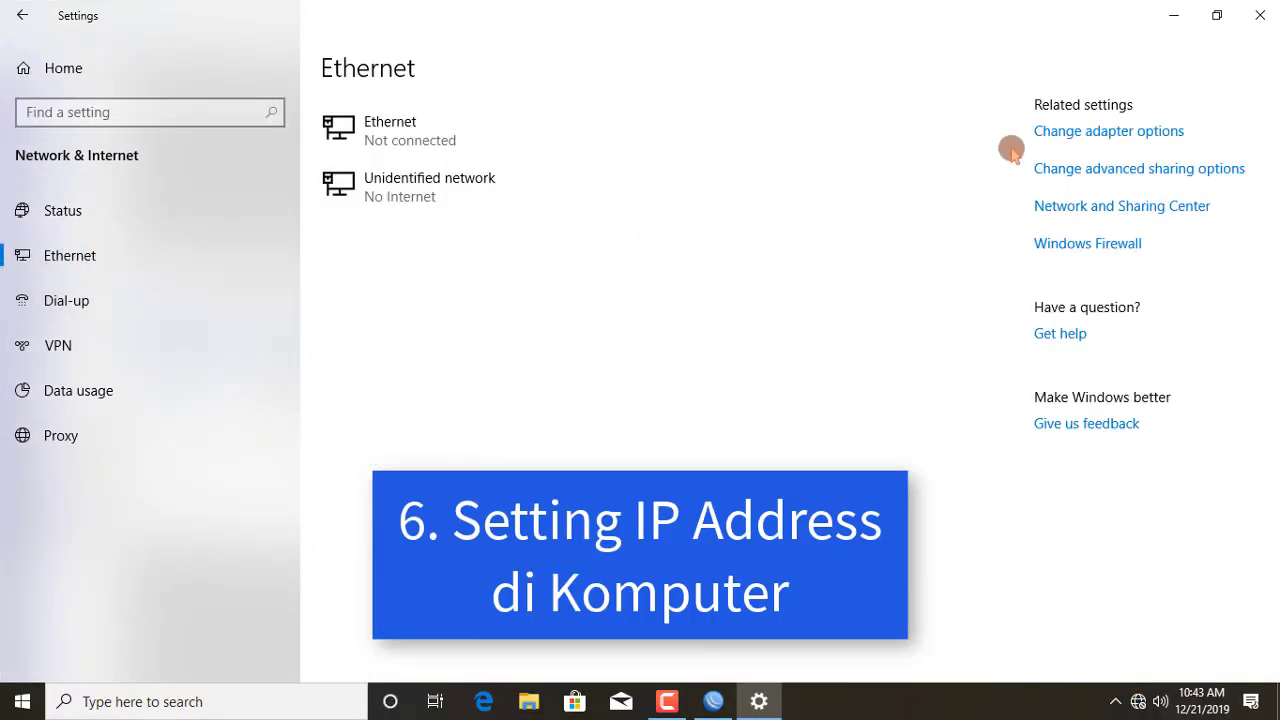
left_click(1114, 139)
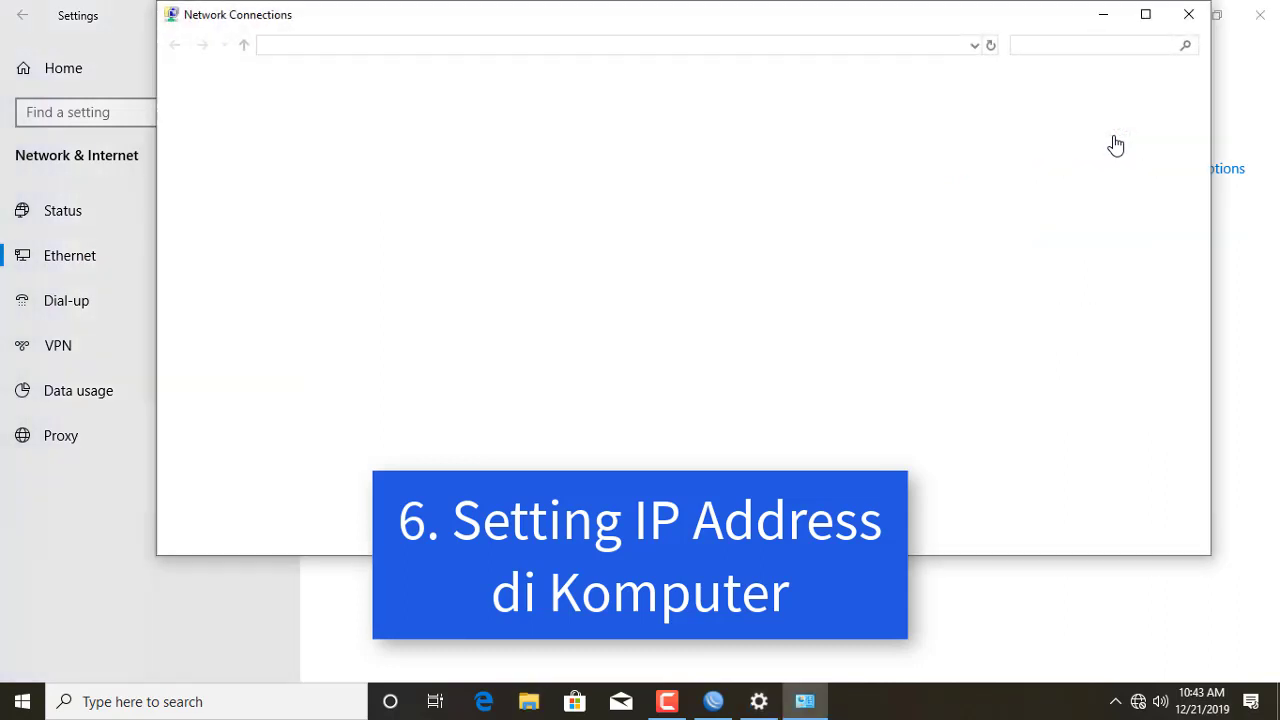
left_click(478, 141)
left_click(480, 140)
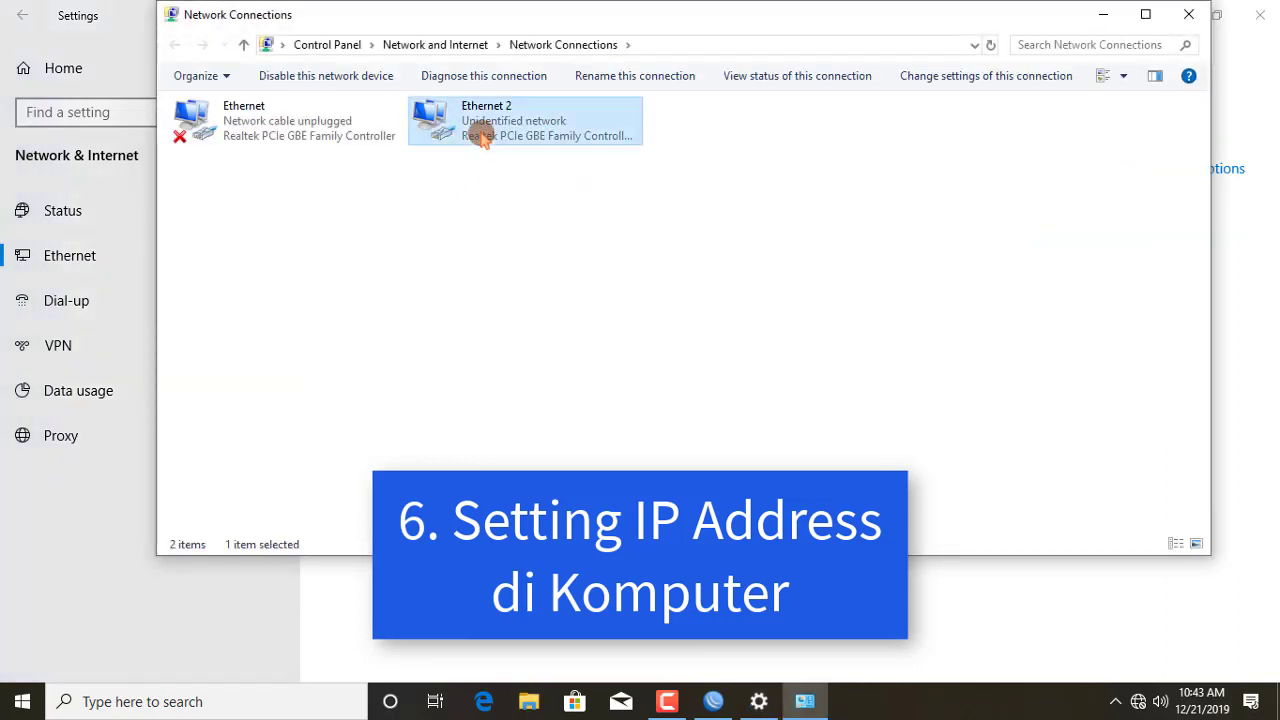
right_click(480, 140)
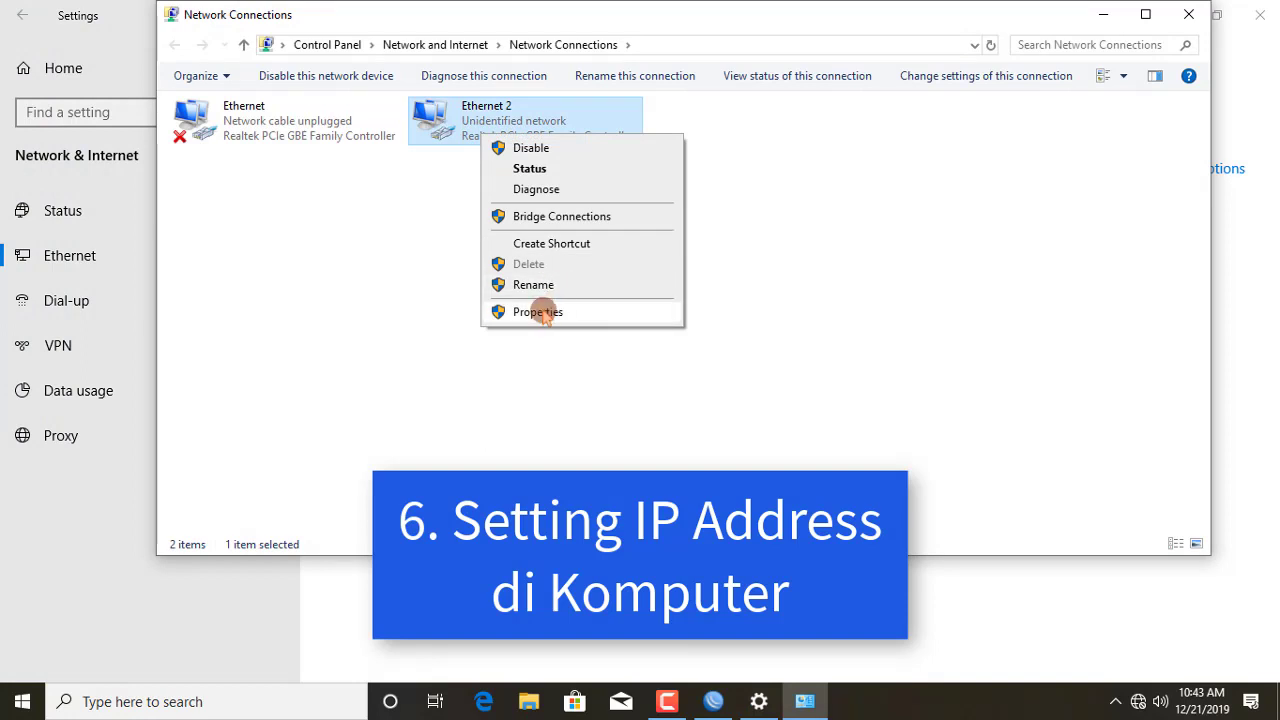
left_click(544, 312)
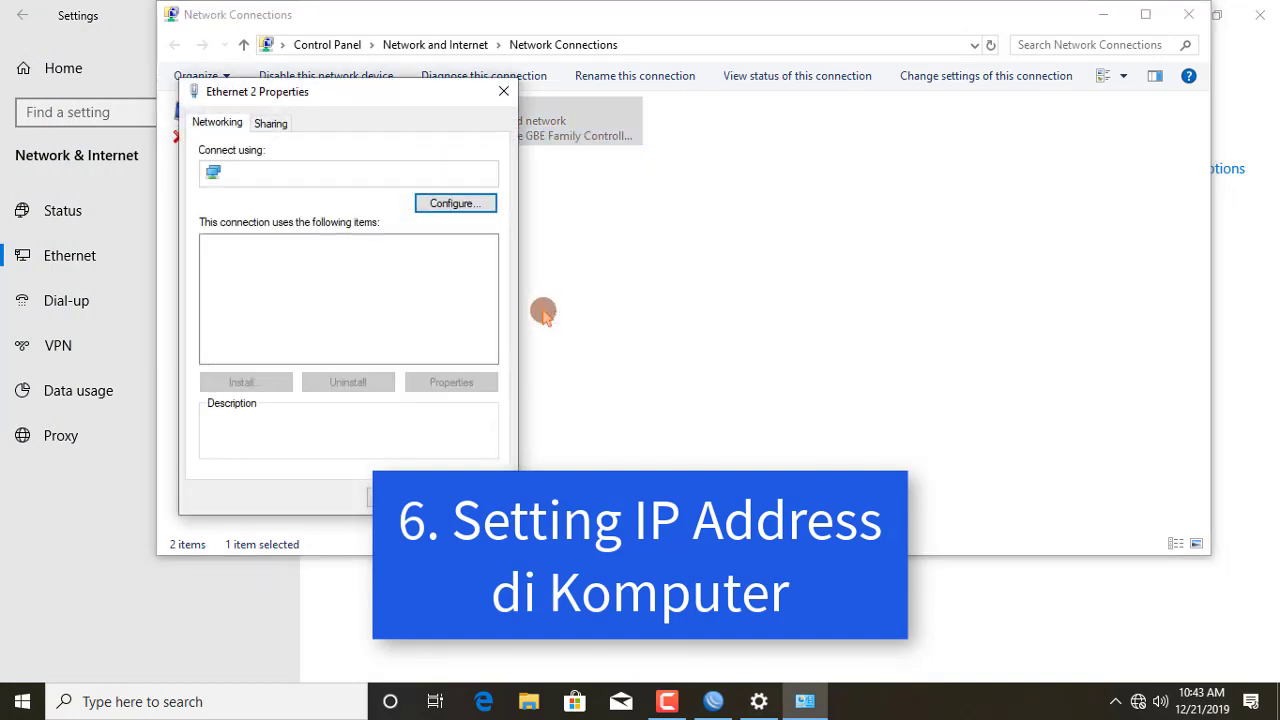
key("Down")
key("Down")
key("Down")
key("Down")
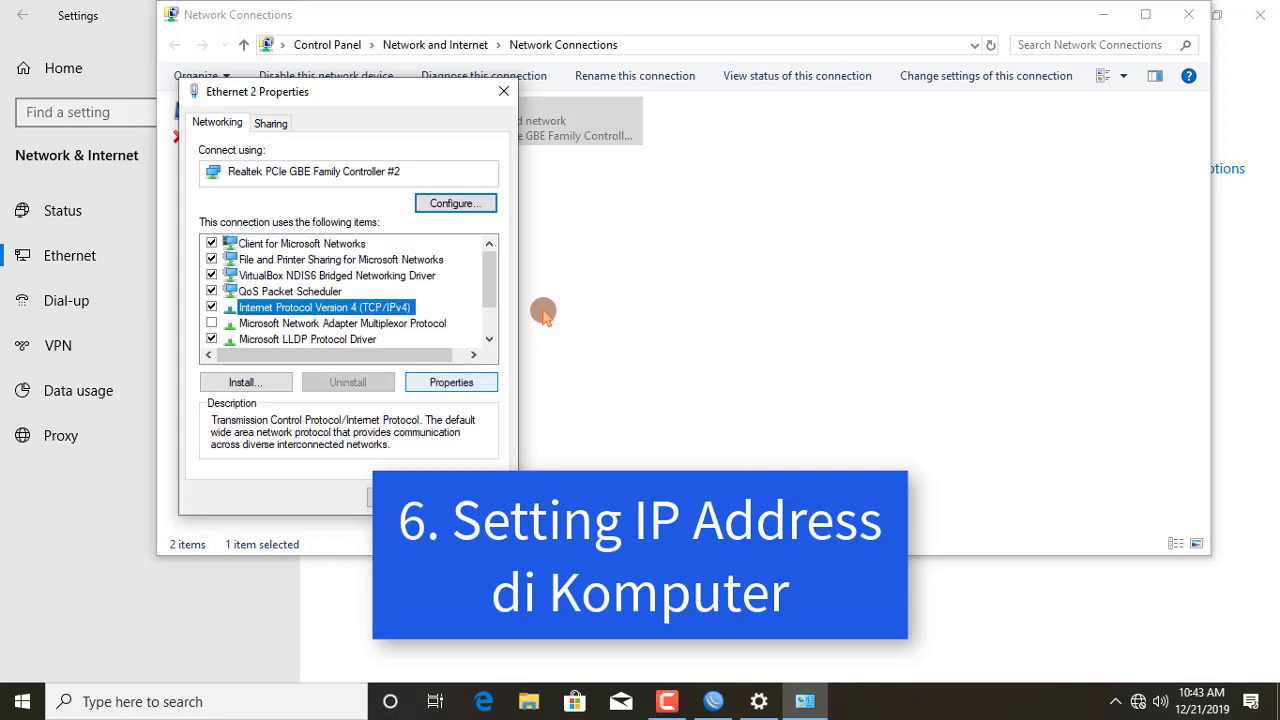
key("alt+r")
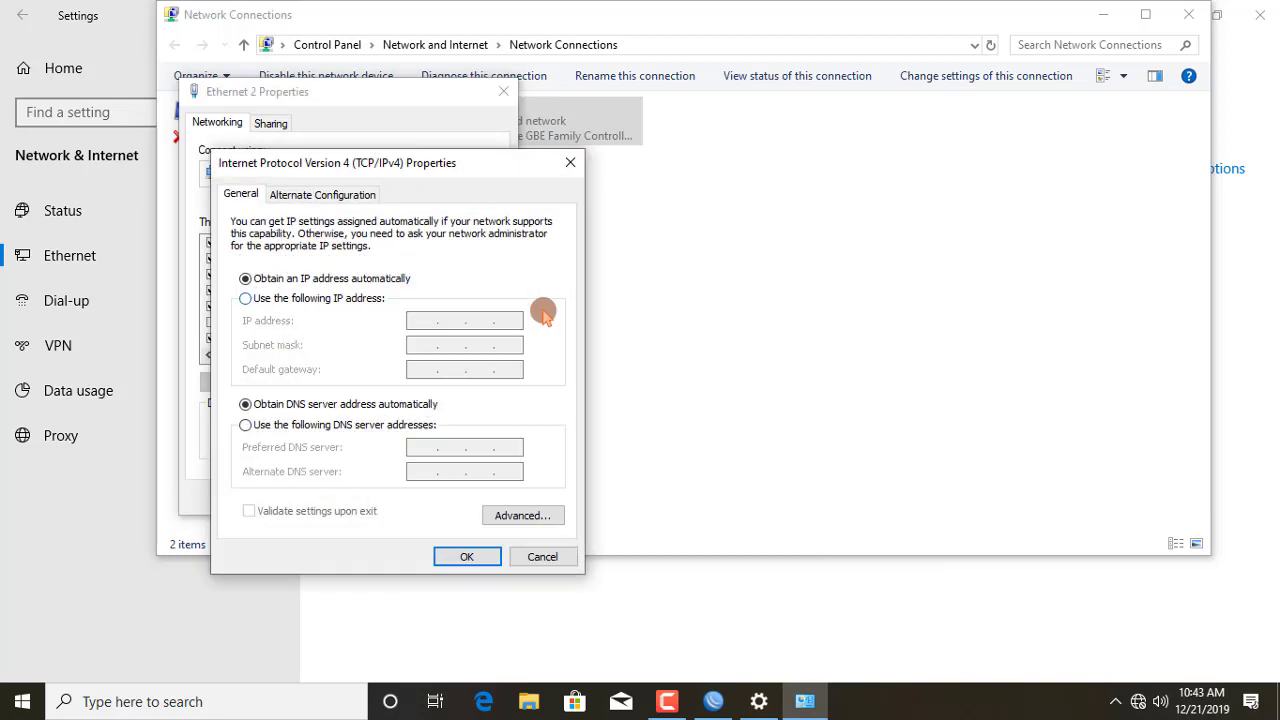
Step: Set static IP 10.1.1.22, mask 255.255.255.0, gateway 10.1.1.1, DNS 202.134.0.155 and 8.8.8.8
key("alt+s")
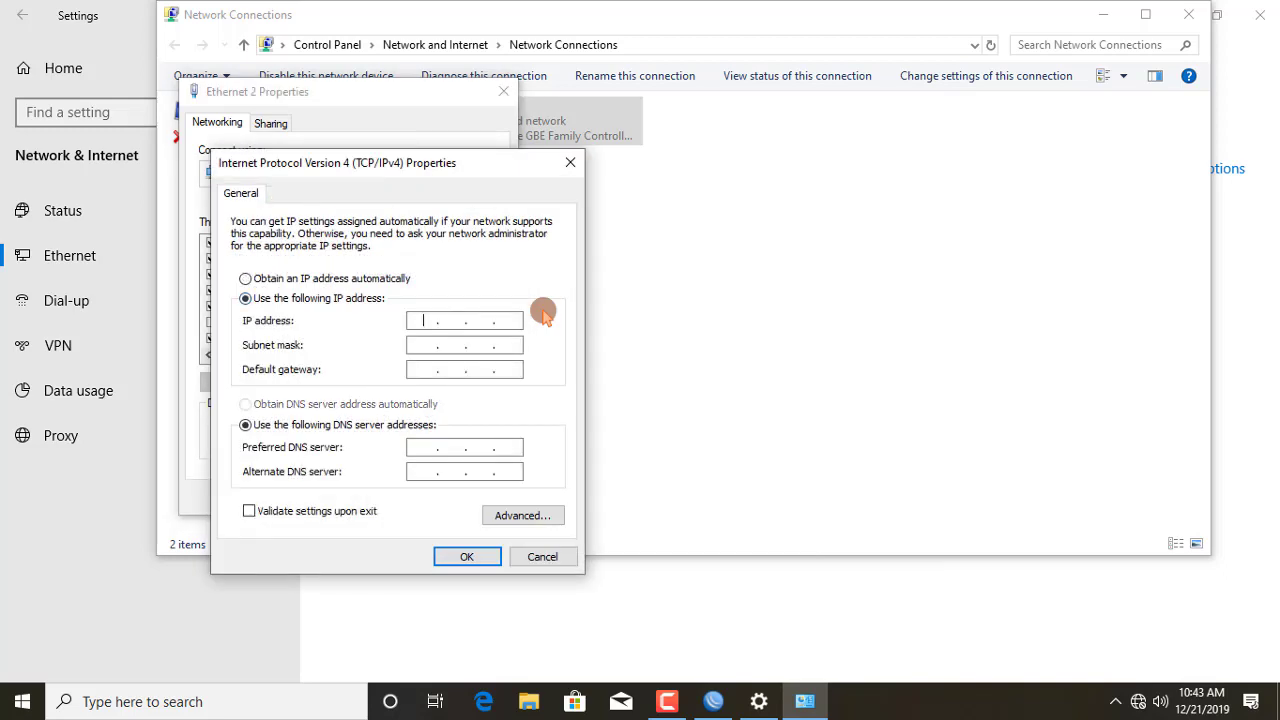
type("10.1.1.22")
key("Tab")
type("255 . 255 . 255 . 0")
key("Tab")
type("10.1.1.1")
type("202.134.0")
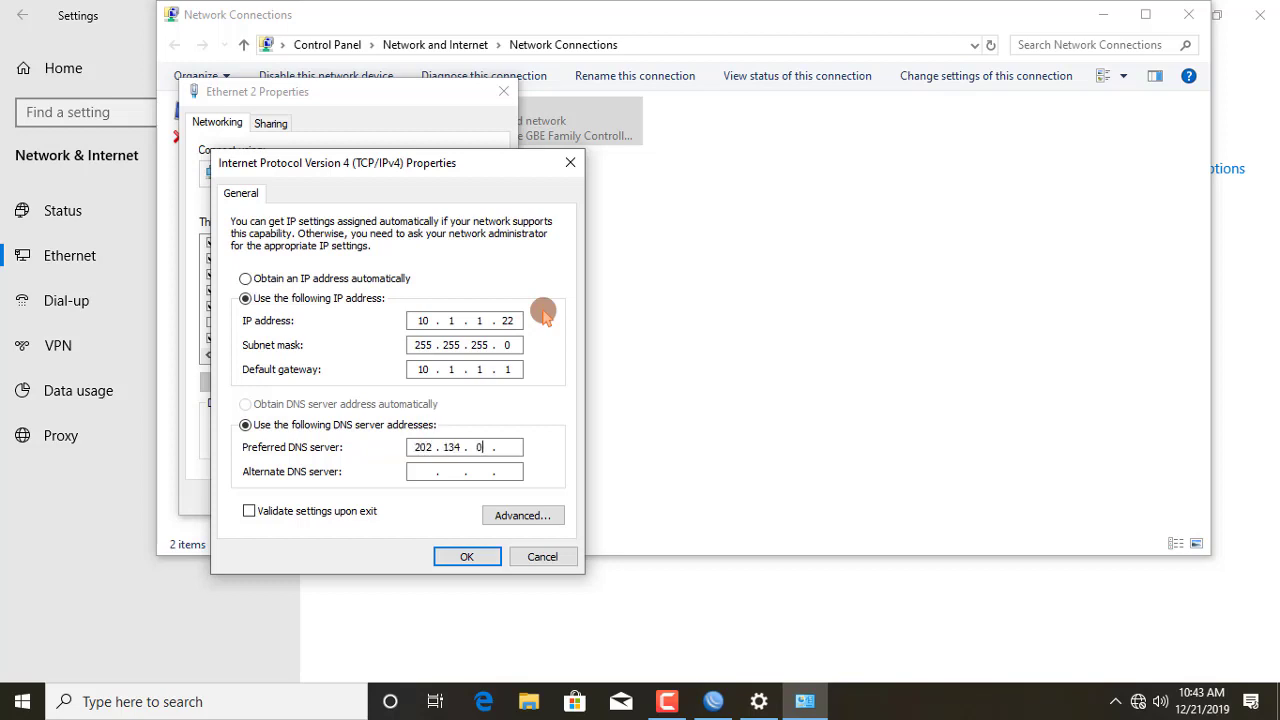
type(".155")
key("Tab")
type("8.8.8.8")
key("Return")
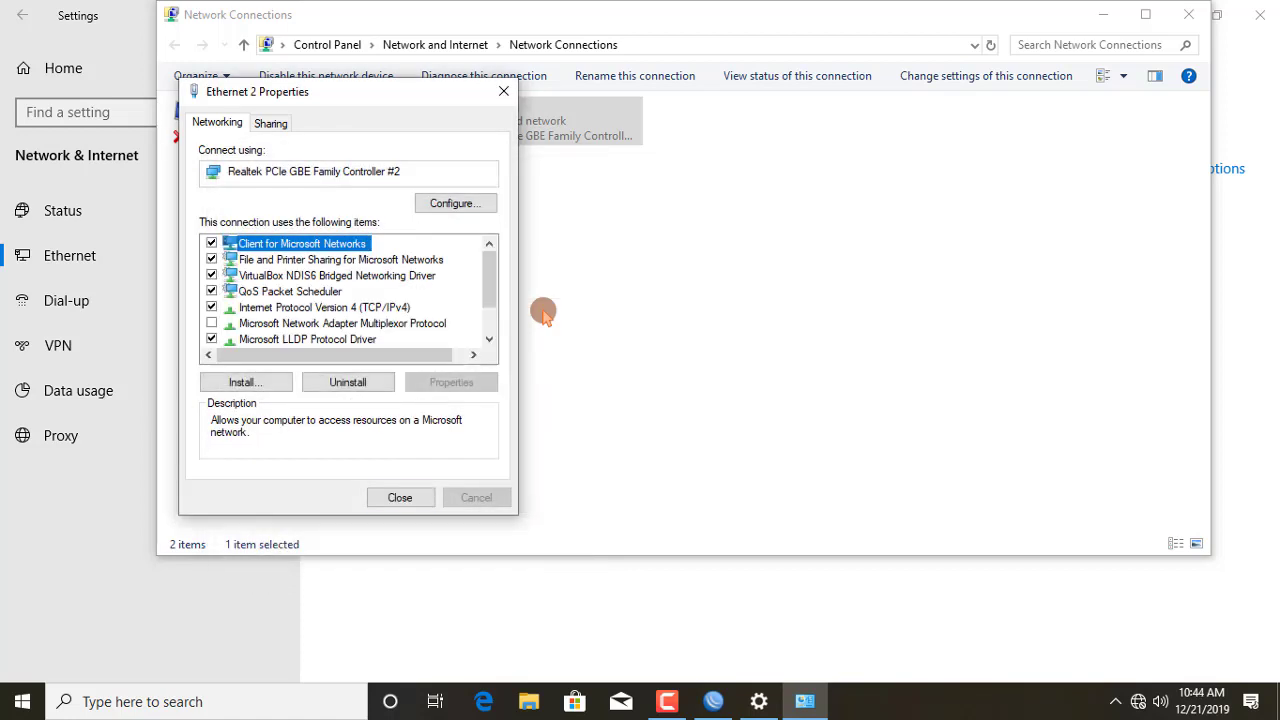
key("Return")
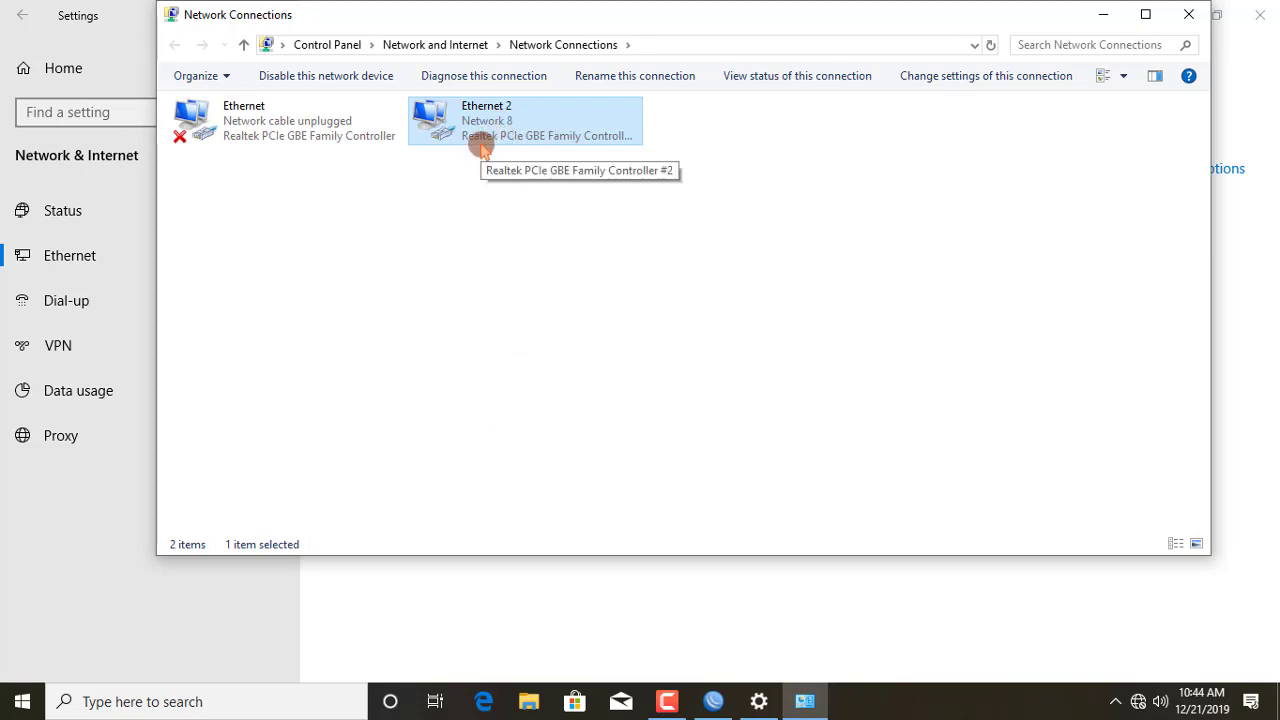
Step: Minimize the Network Connections, Settings and WinBox windows and launch Google Chrome
left_click(1097, 15)
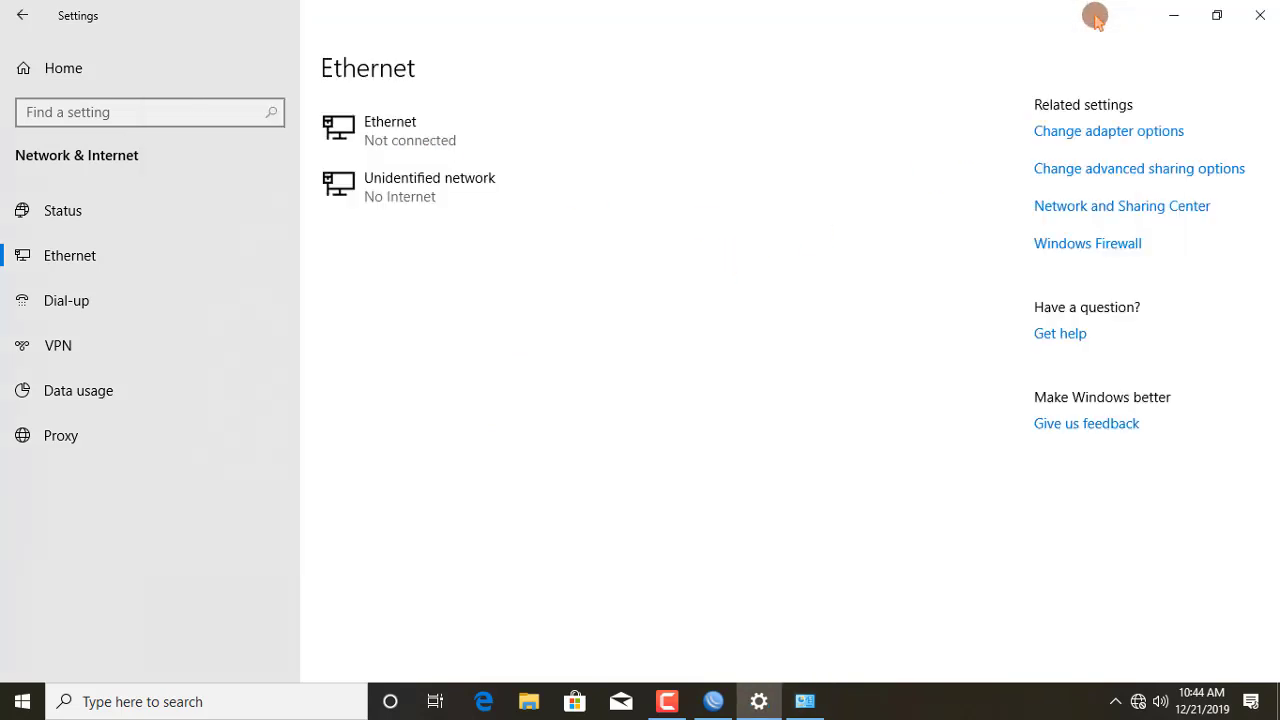
left_click(1173, 16)
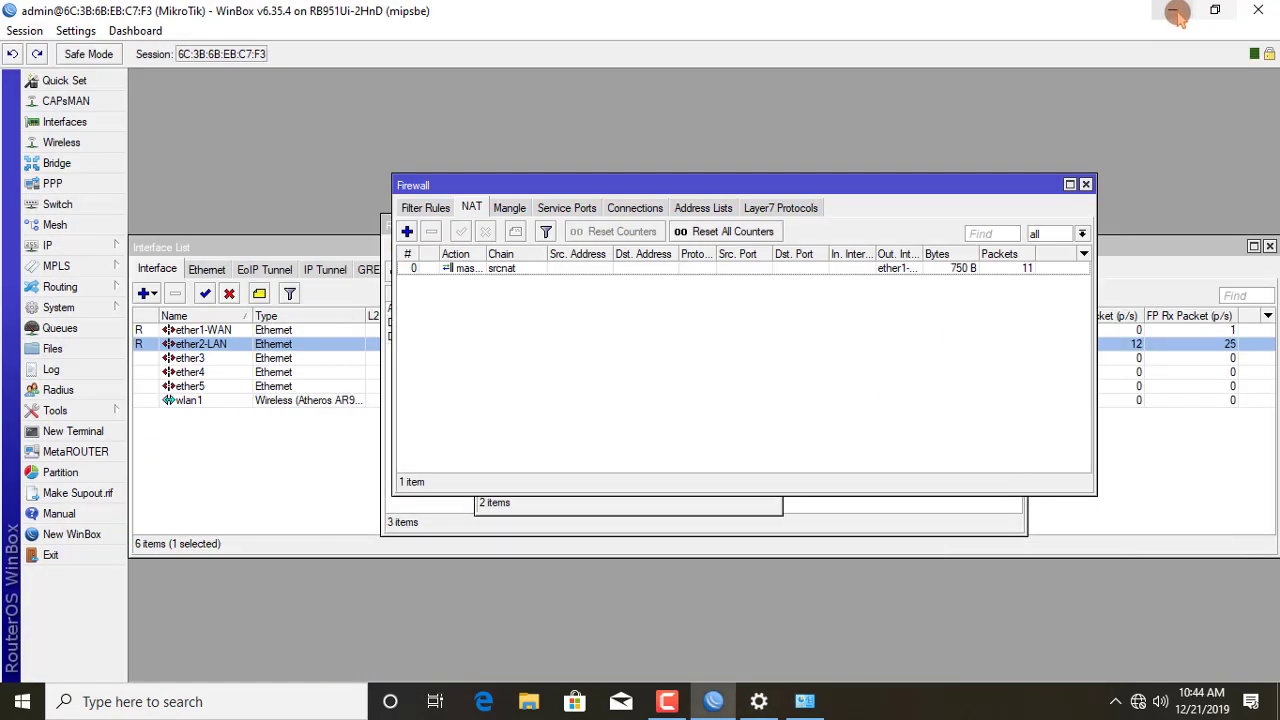
left_click(1174, 10)
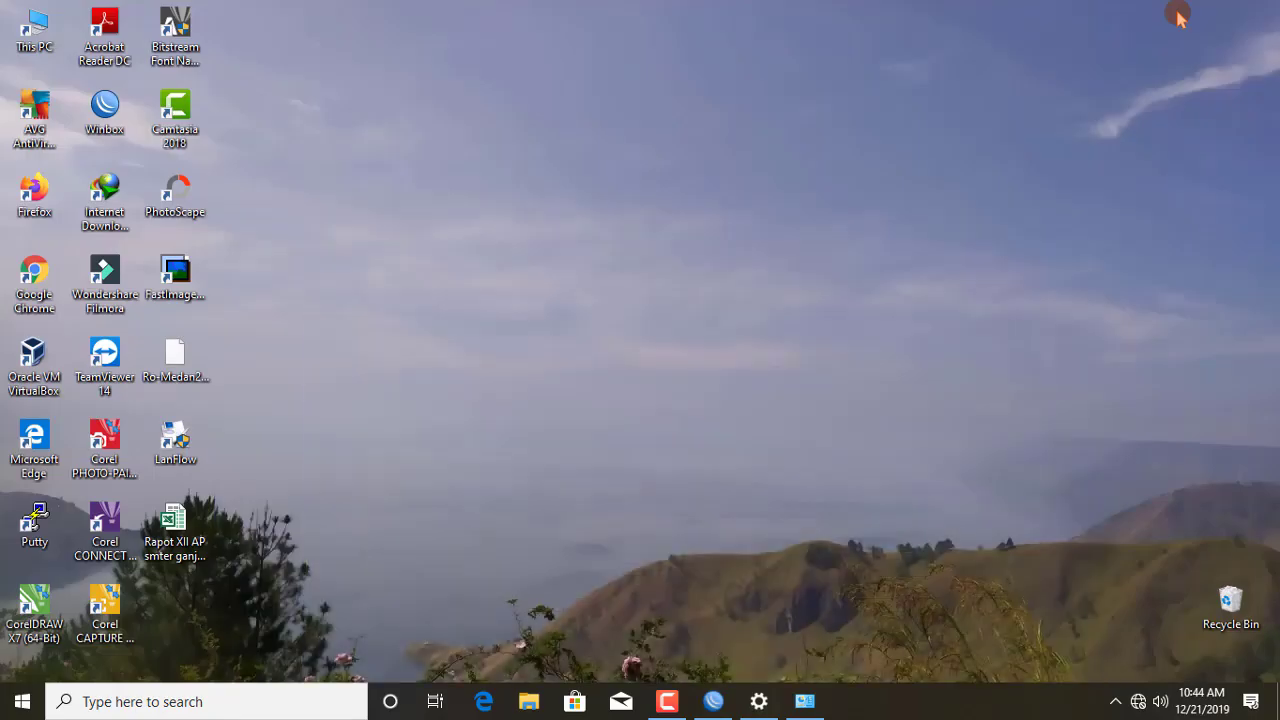
left_click(40, 296)
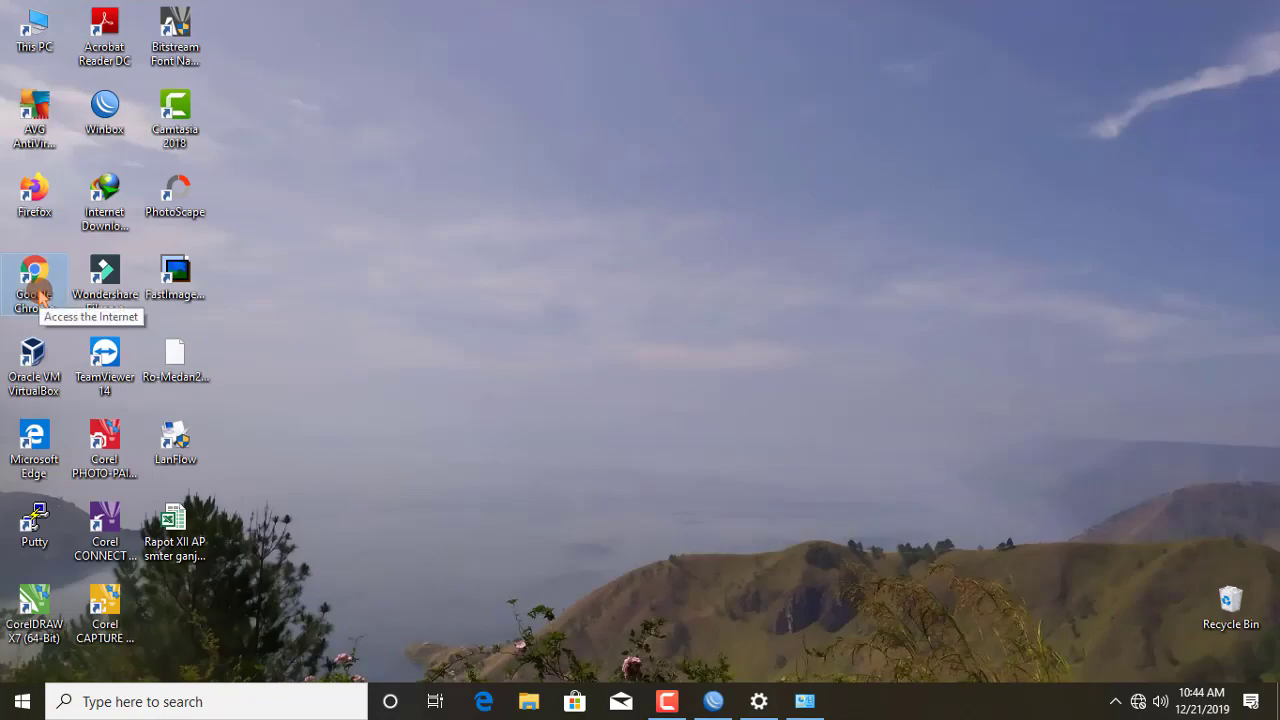
double_click(40, 296)
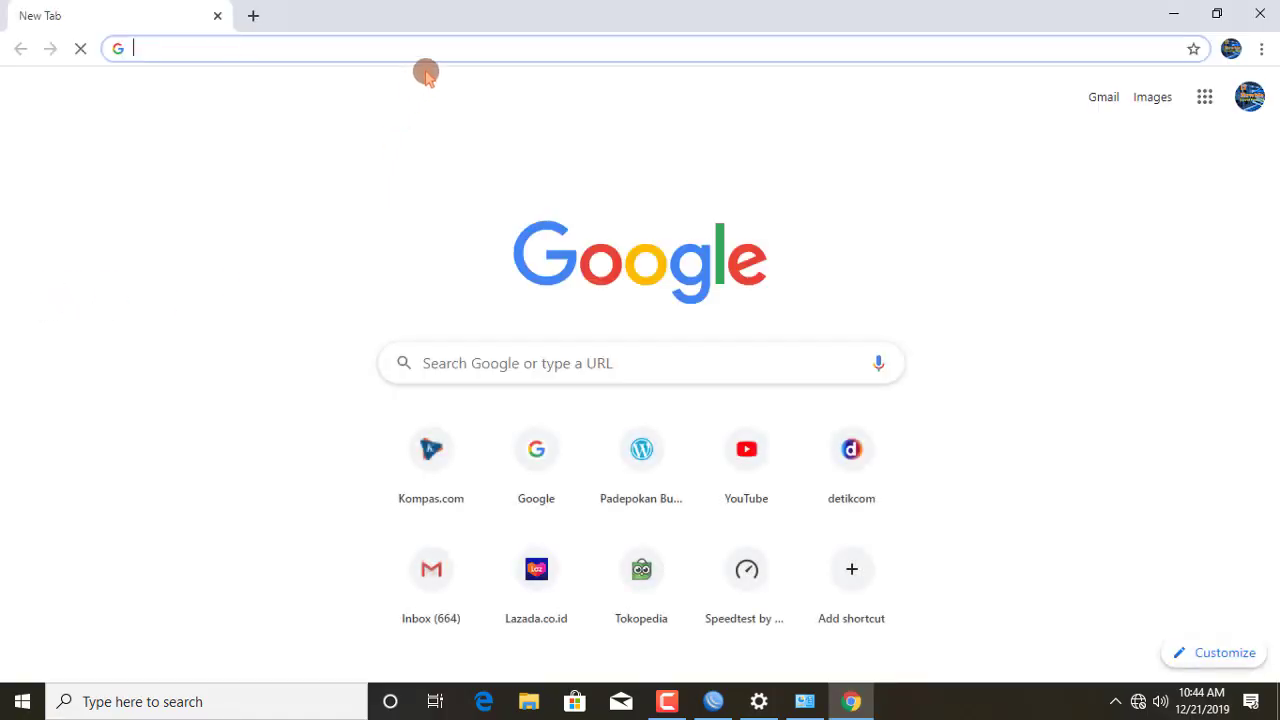
Step: Load google.com, then detik.com in a new tab, and minimize Chrome
type("google.com")
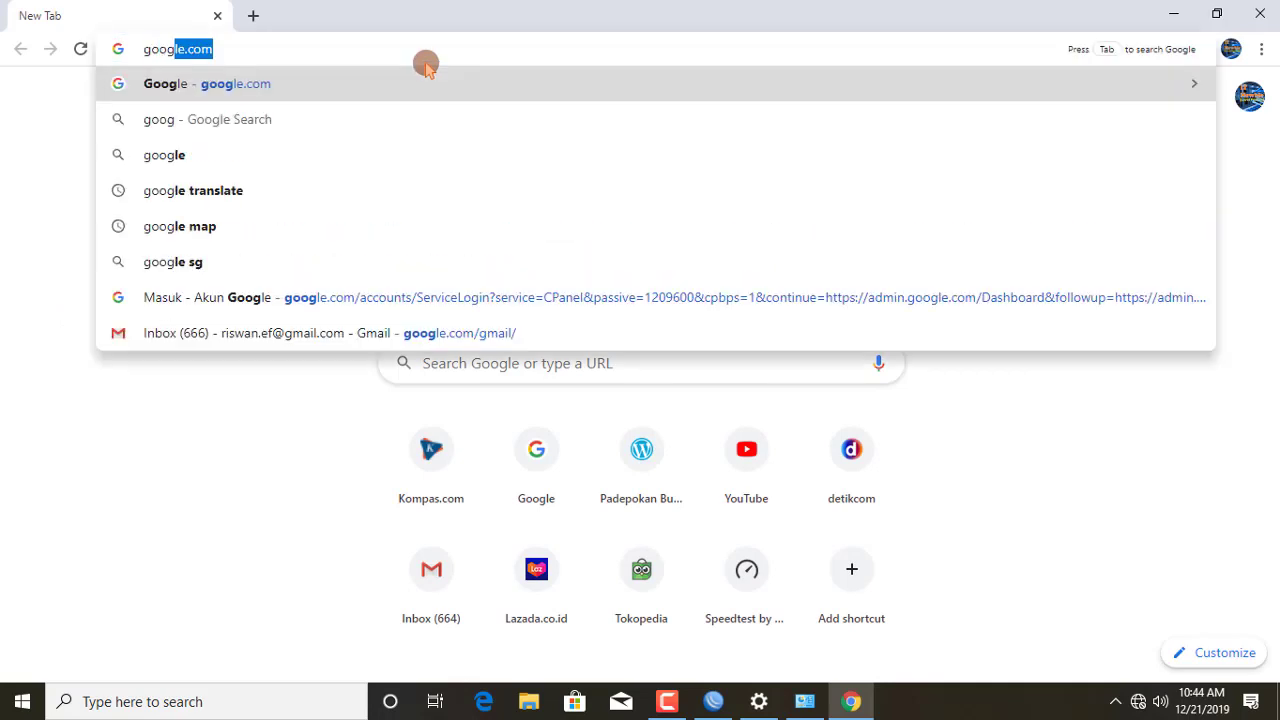
key("Return")
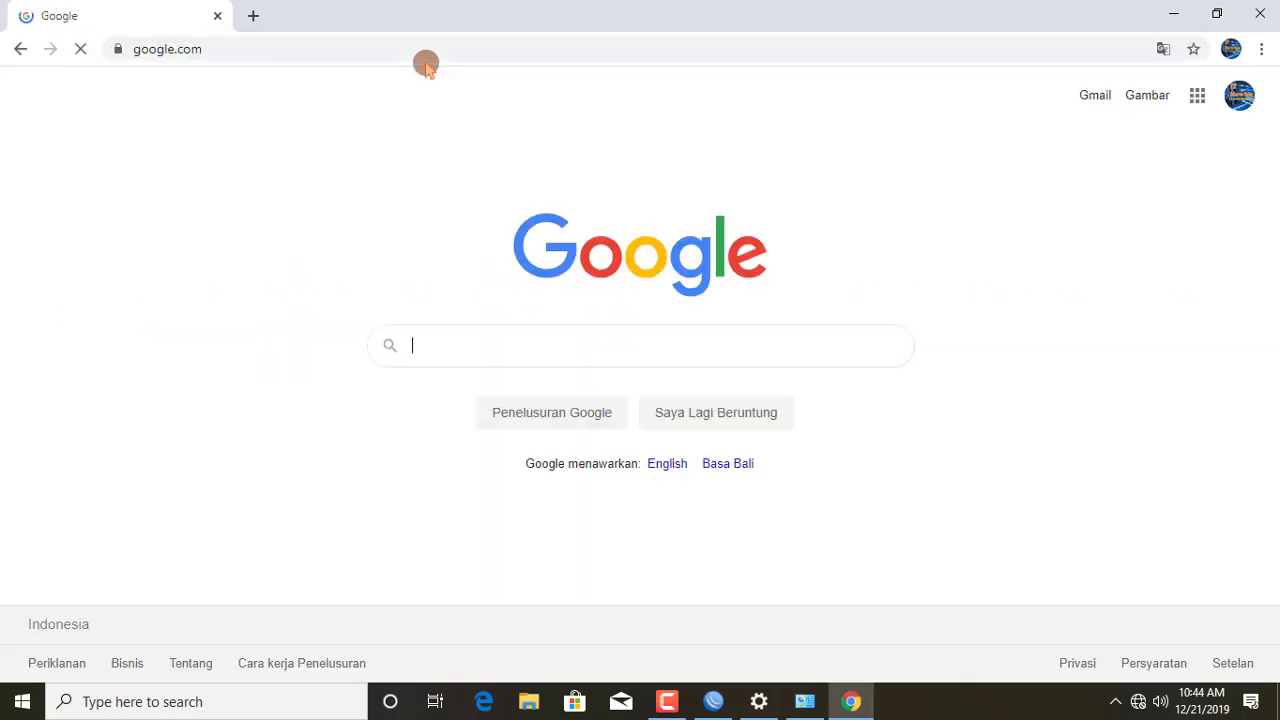
left_click(252, 18)
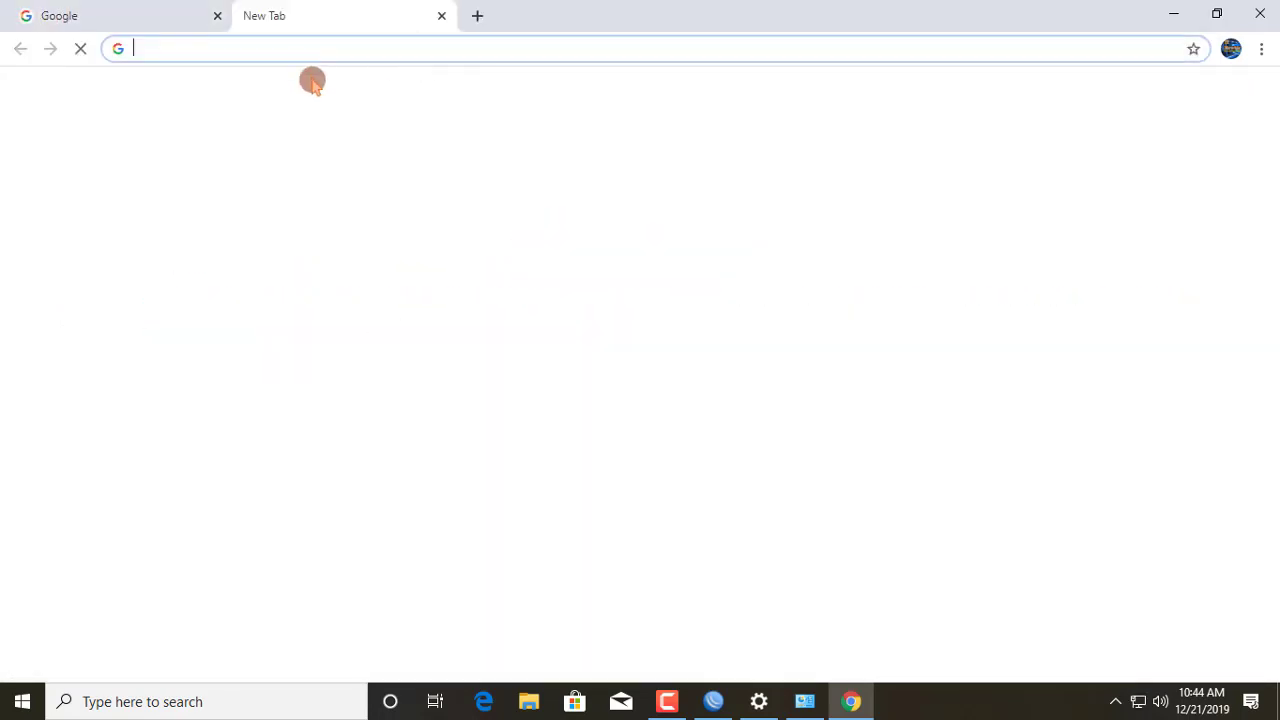
type("detik.com")
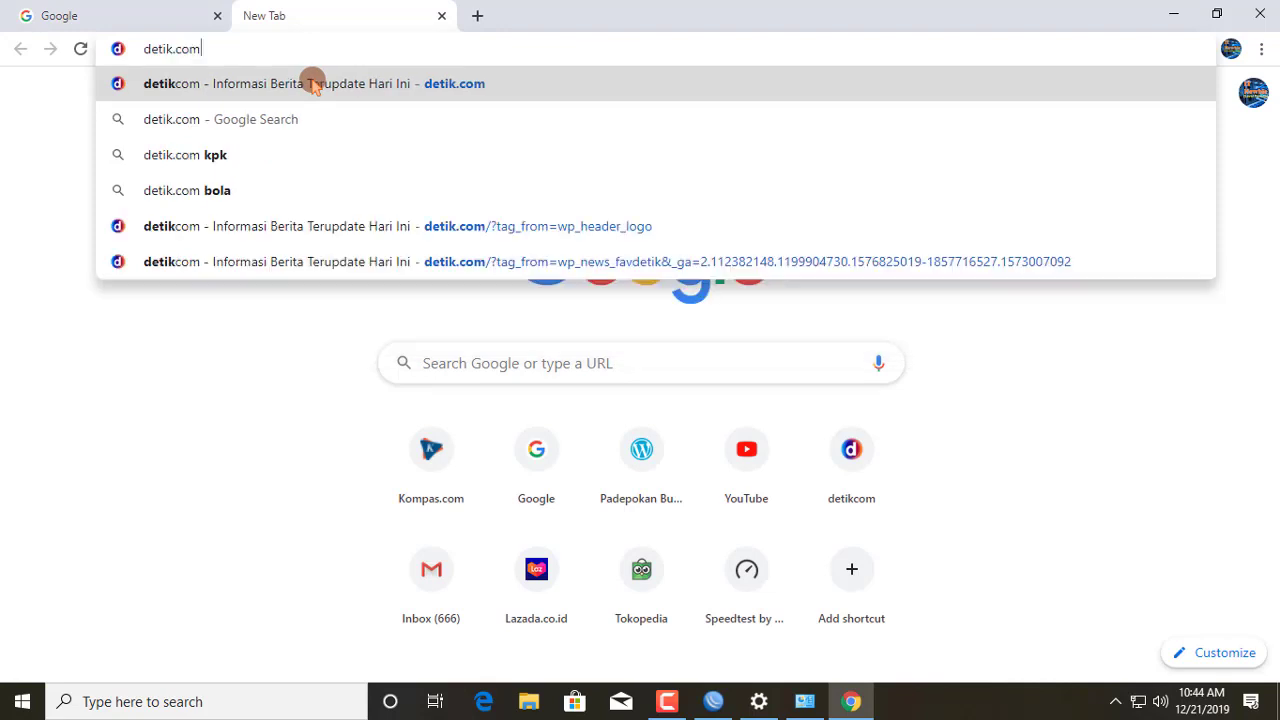
left_click(313, 84)
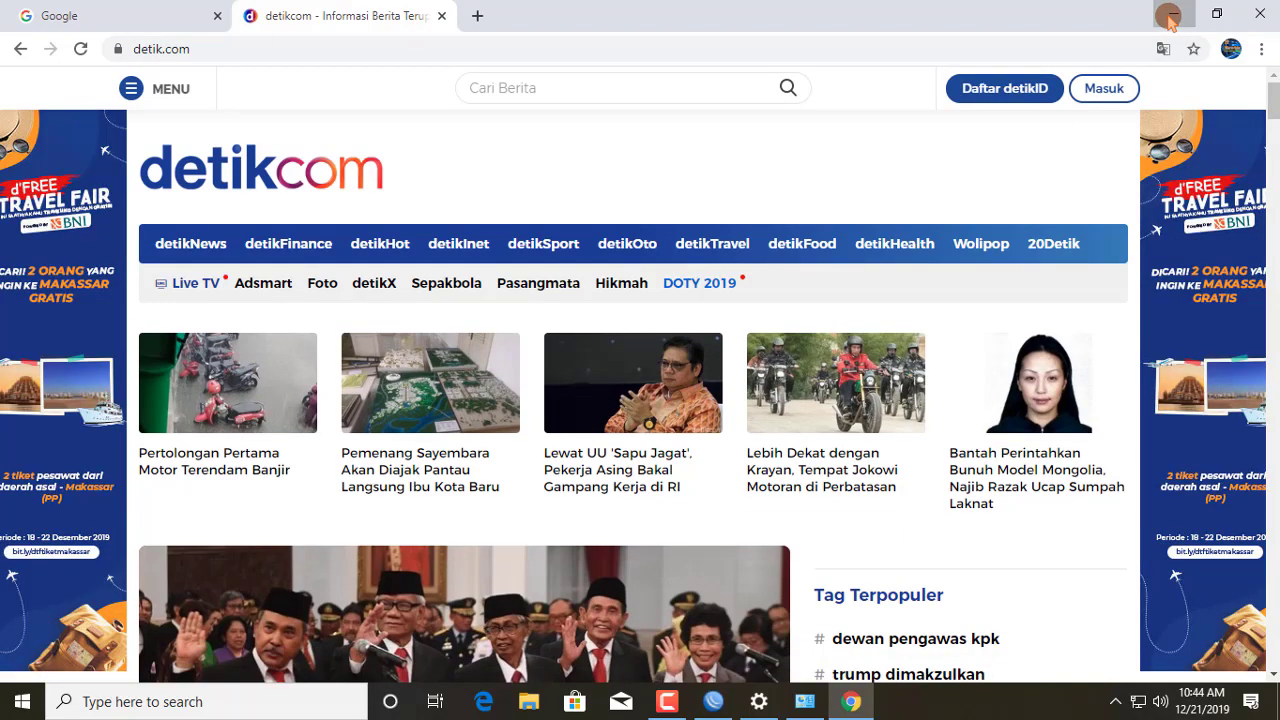
left_click(1169, 14)
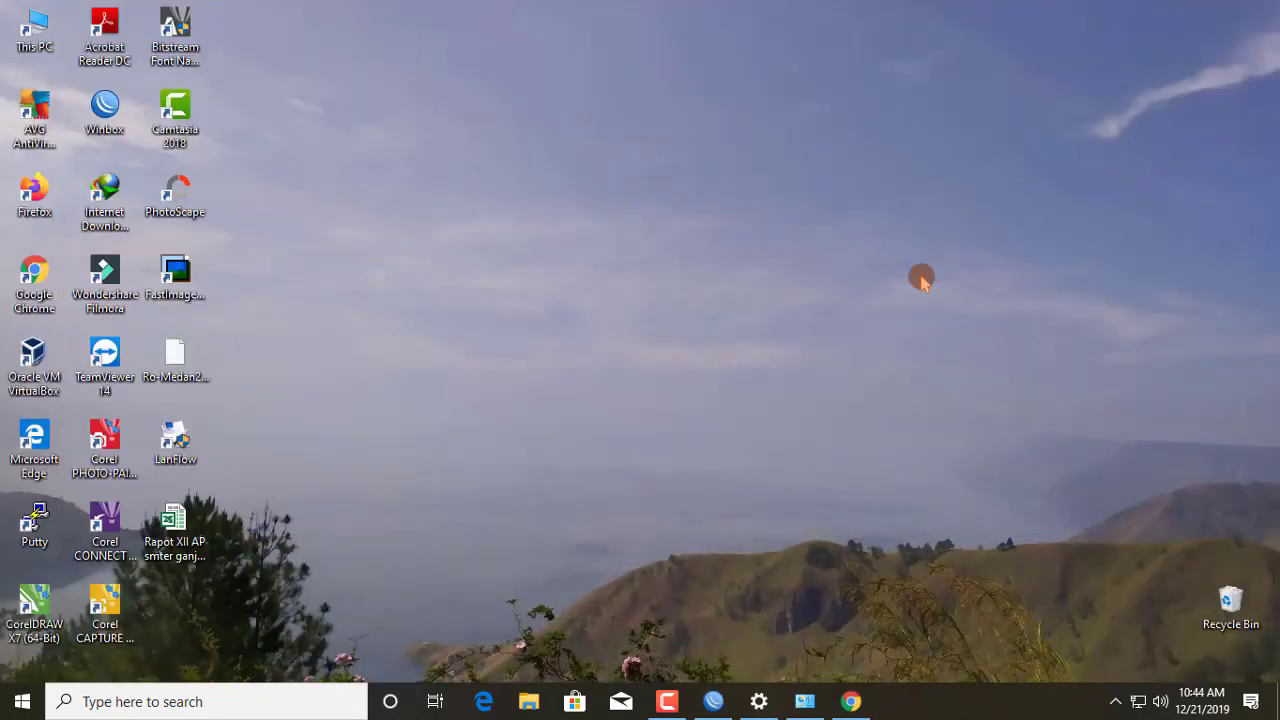